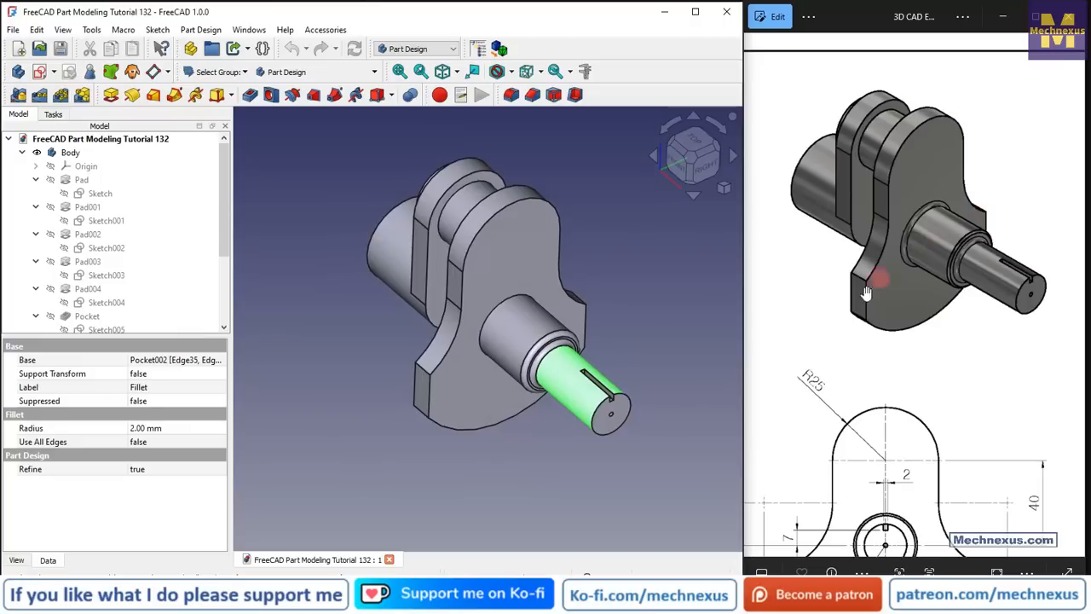
Examine the dimensioned views of the exercise 49 crankshaft drawing beside the finished model
{"action": "double_click", "coordinate": [962, 323]}
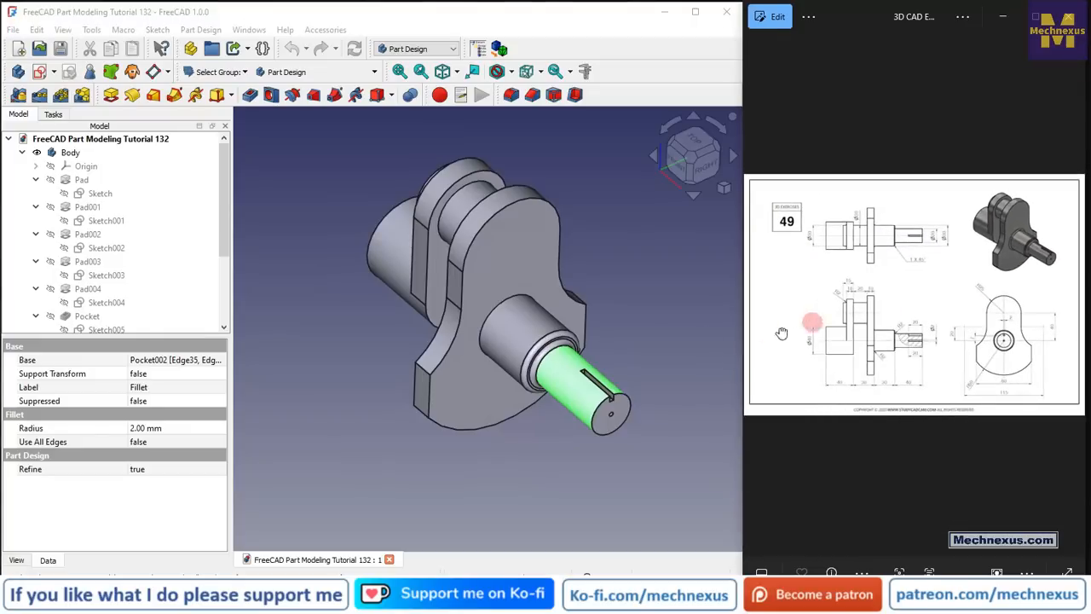
{"action": "left_click", "coordinate": [316, 370]}
{"action": "scroll", "coordinate": [864, 329], "scroll_direction": "up", "scroll_amount": 2}
{"action": "scroll", "coordinate": [870, 332], "scroll_direction": "up", "scroll_amount": 1}
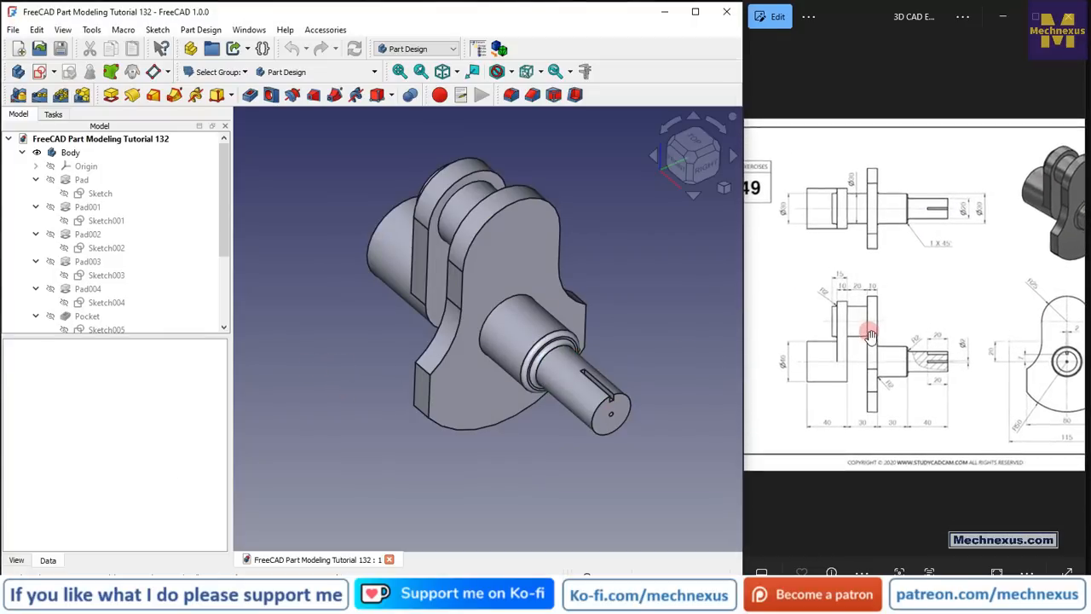
{"action": "scroll", "coordinate": [910, 341], "scroll_direction": "up", "scroll_amount": 1}
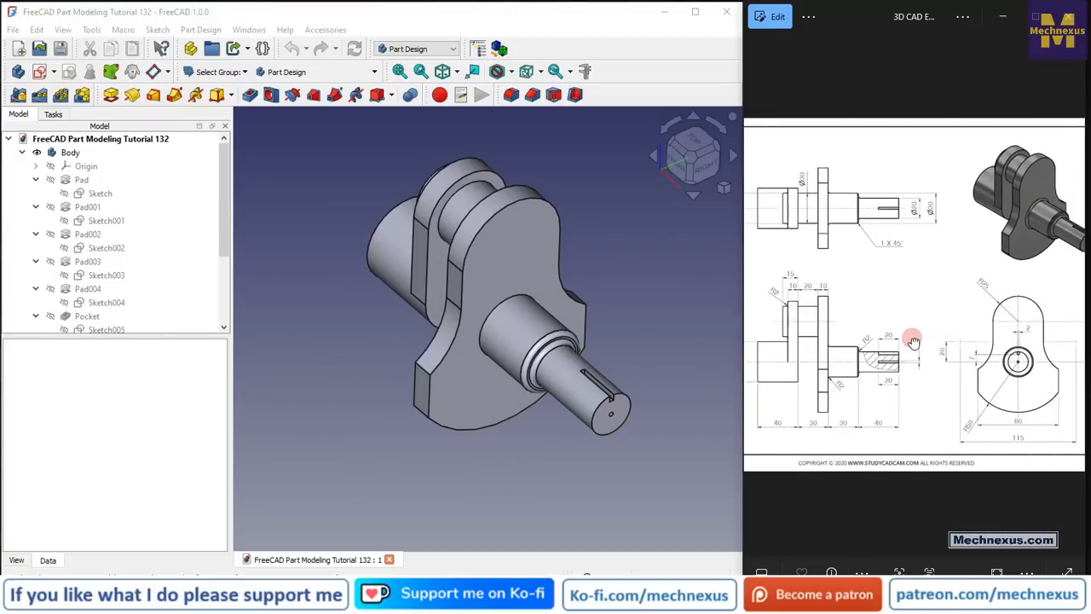
{"action": "scroll", "coordinate": [944, 342], "scroll_direction": "down", "scroll_amount": 1}
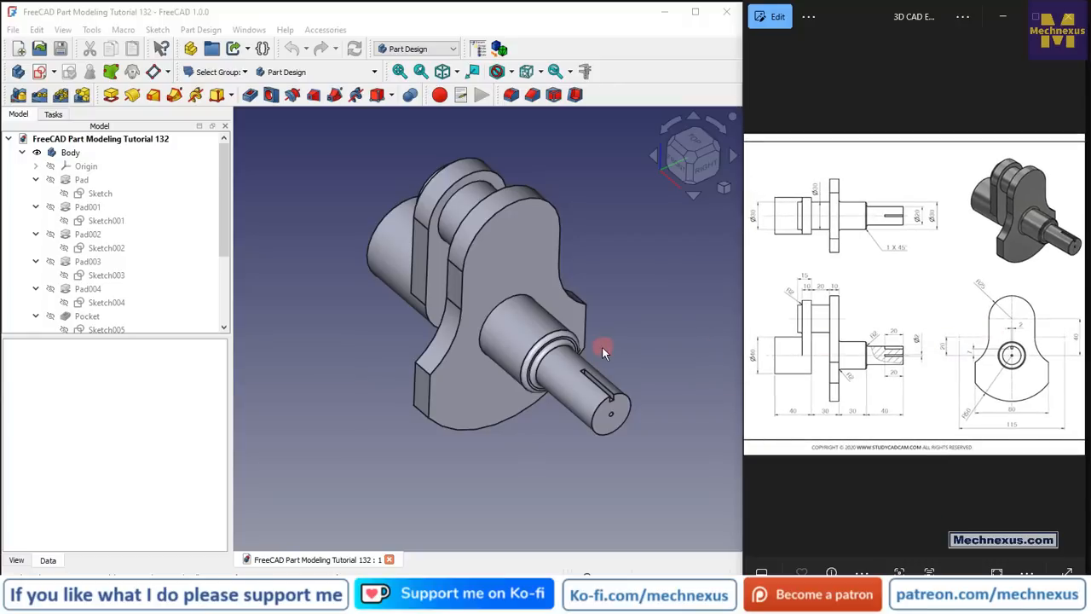
Show the finished crankshaft in dimetric view and check the FreeCAD version information
{"action": "left_click", "coordinate": [724, 188]}
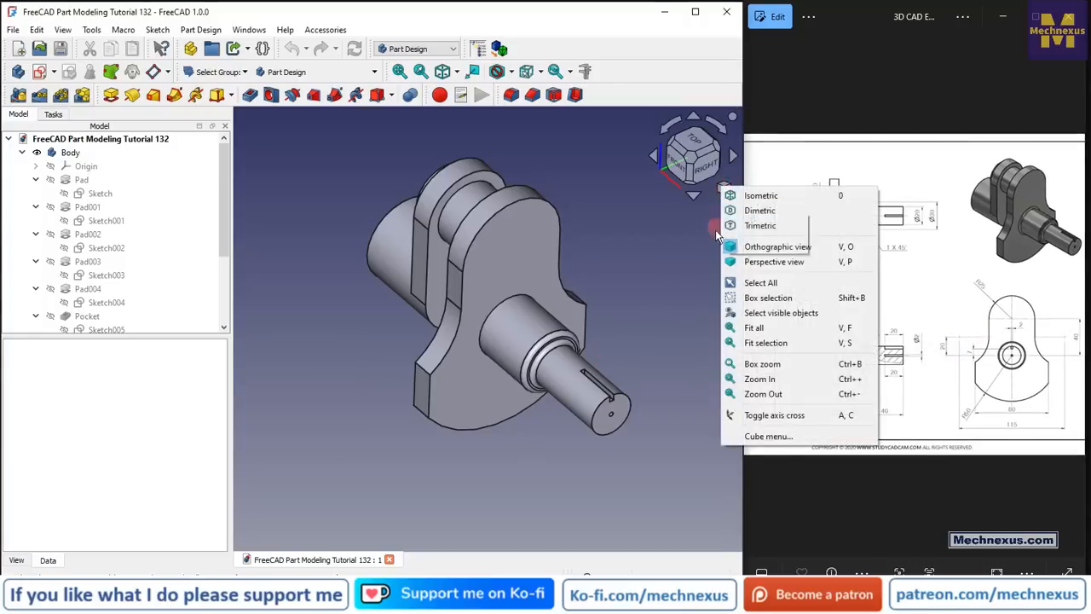
{"action": "left_click", "coordinate": [761, 208]}
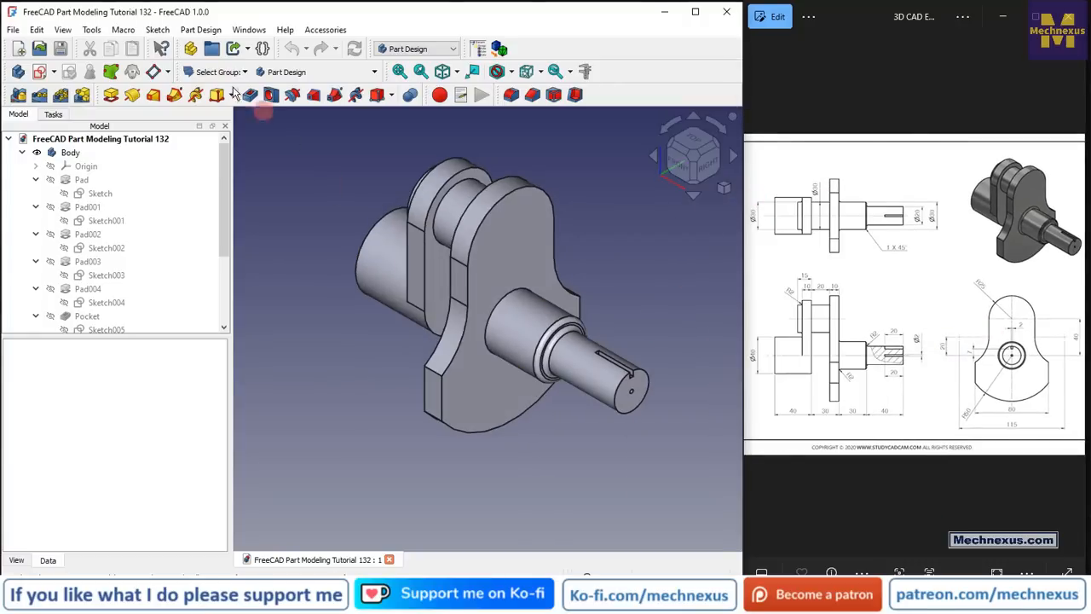
{"action": "left_click", "coordinate": [286, 29]}
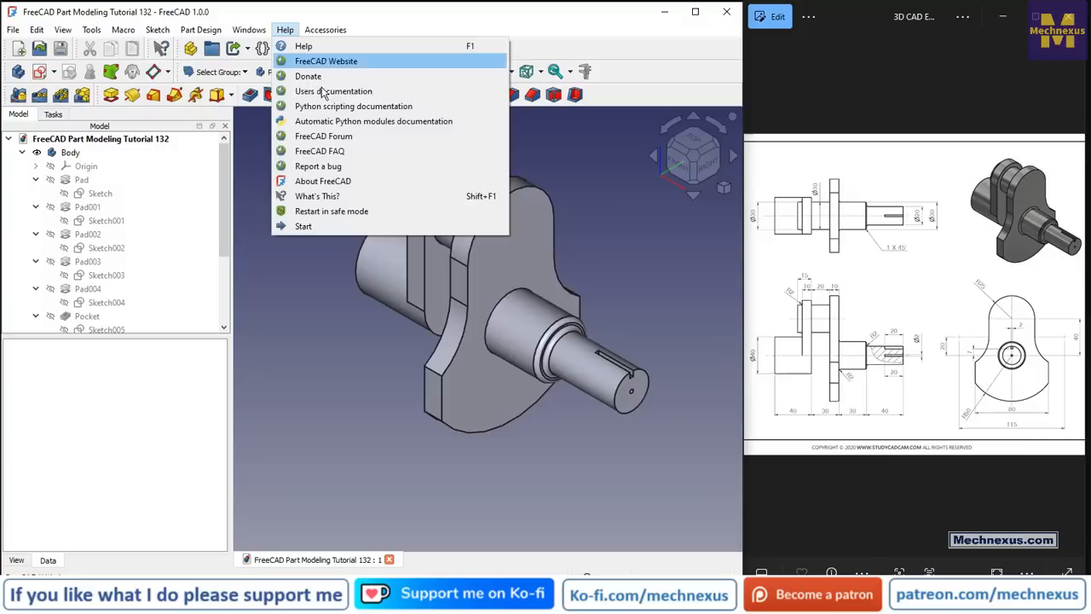
{"action": "left_click", "coordinate": [317, 183]}
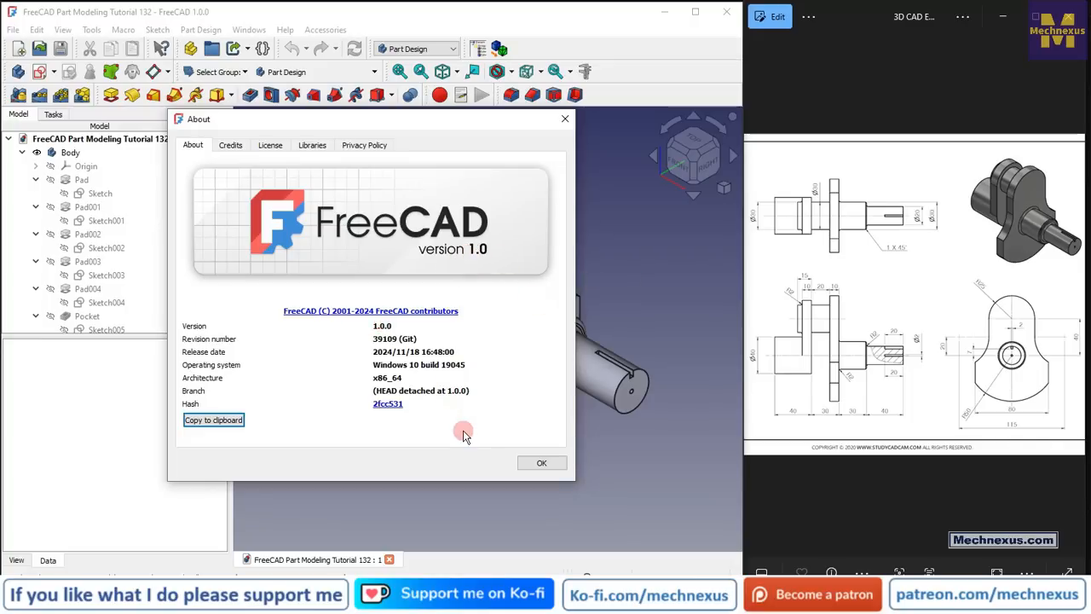
{"action": "left_click", "coordinate": [543, 465]}
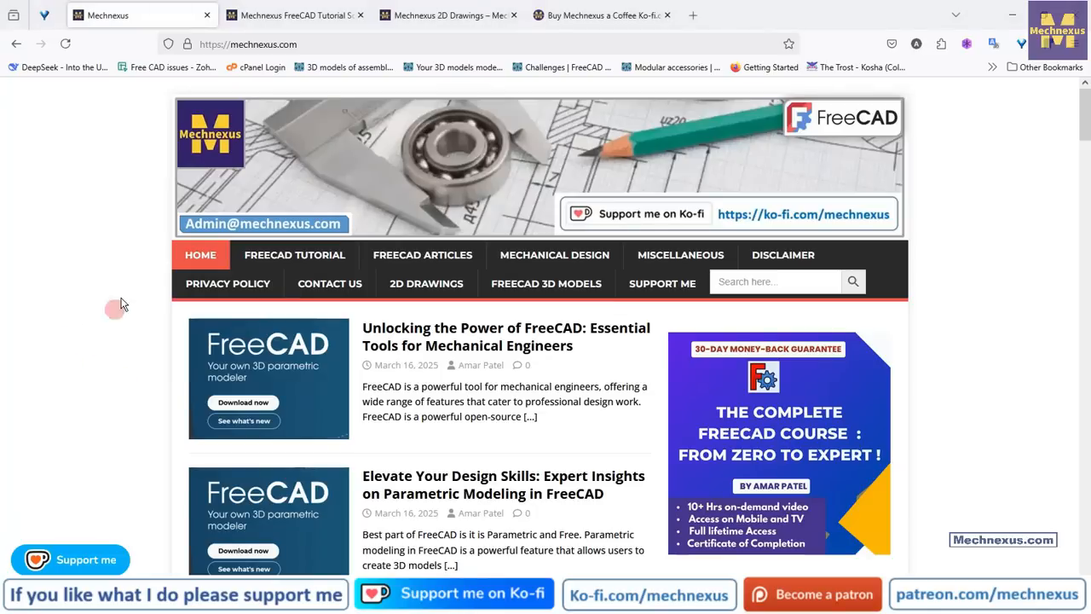
Switch to the web browser and look through the FreeCAD articles on the Mechnexus home page
{"action": "scroll", "coordinate": [131, 281], "scroll_direction": "down", "scroll_amount": 5}
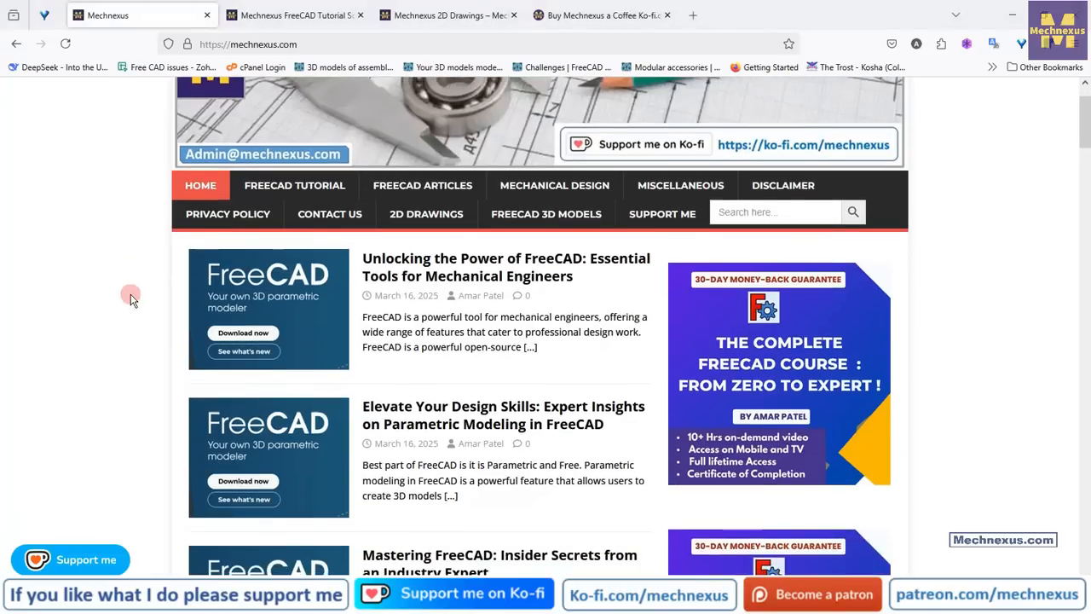
{"action": "scroll", "coordinate": [130, 300], "scroll_direction": "down", "scroll_amount": 12}
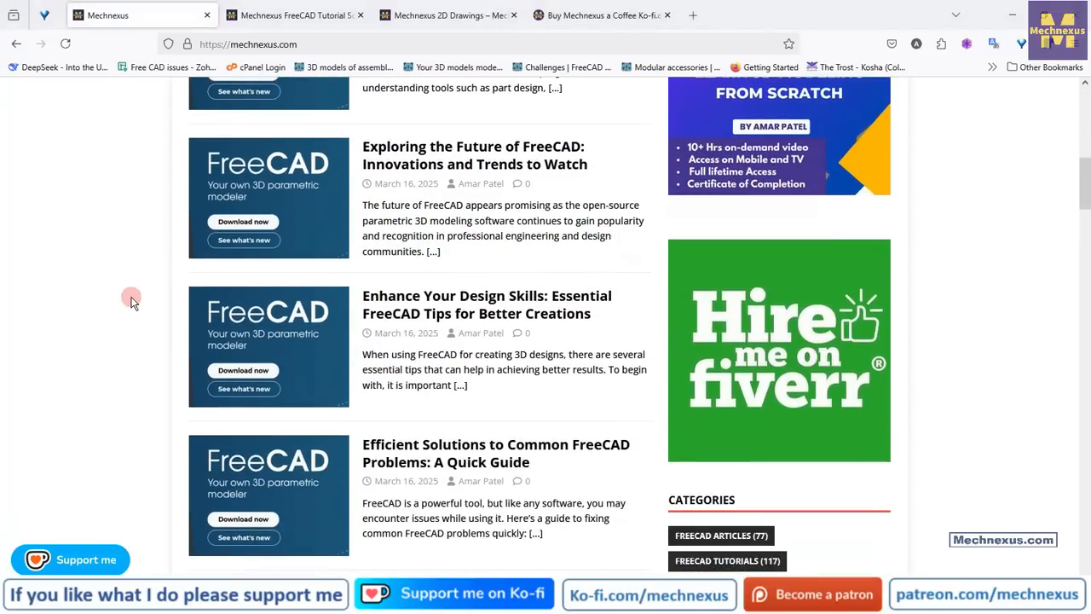
{"action": "scroll", "coordinate": [132, 300], "scroll_direction": "up", "scroll_amount": 15}
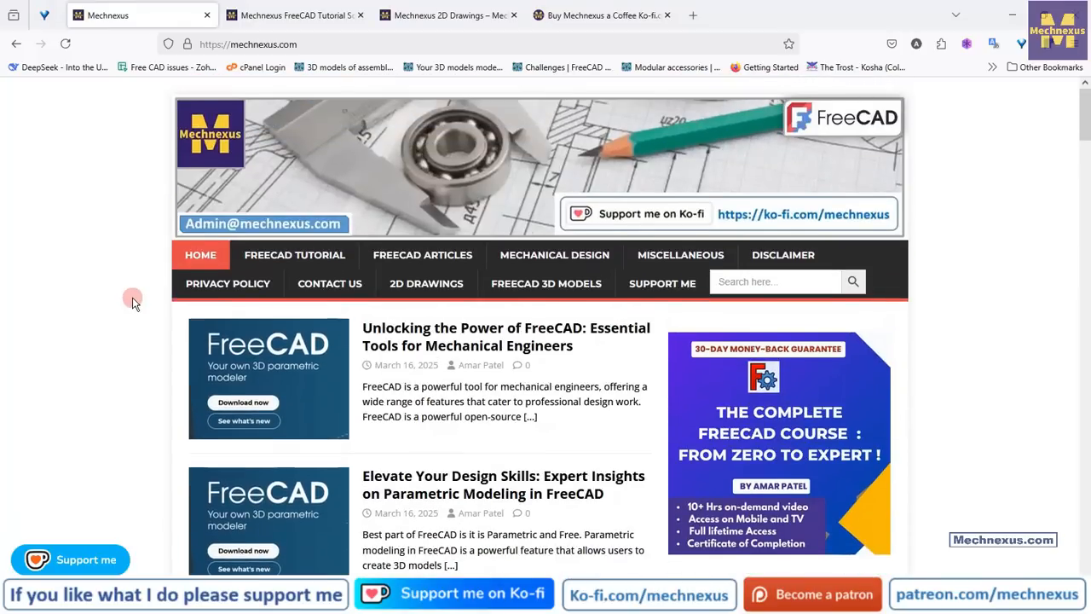
Look through the numbered 3D models on the Mechnexus FreeCAD Tutorial Source File page
{"action": "left_click", "coordinate": [260, 20]}
{"action": "scroll", "coordinate": [88, 271], "scroll_direction": "up", "scroll_amount": 10}
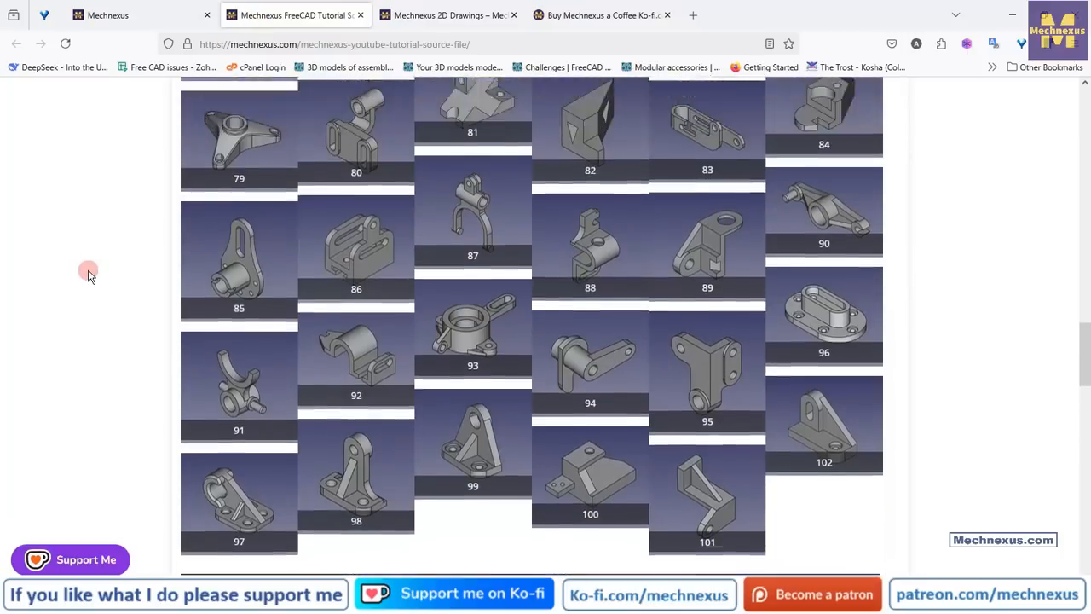
{"action": "scroll", "coordinate": [88, 271], "scroll_direction": "up", "scroll_amount": 4}
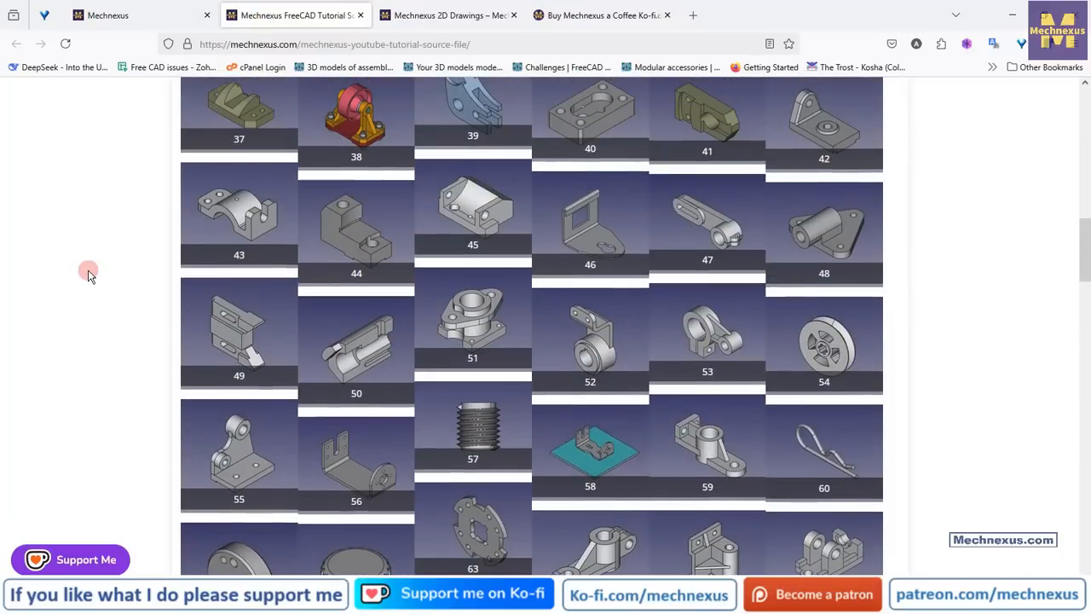
{"action": "scroll", "coordinate": [88, 271], "scroll_direction": "up", "scroll_amount": 3}
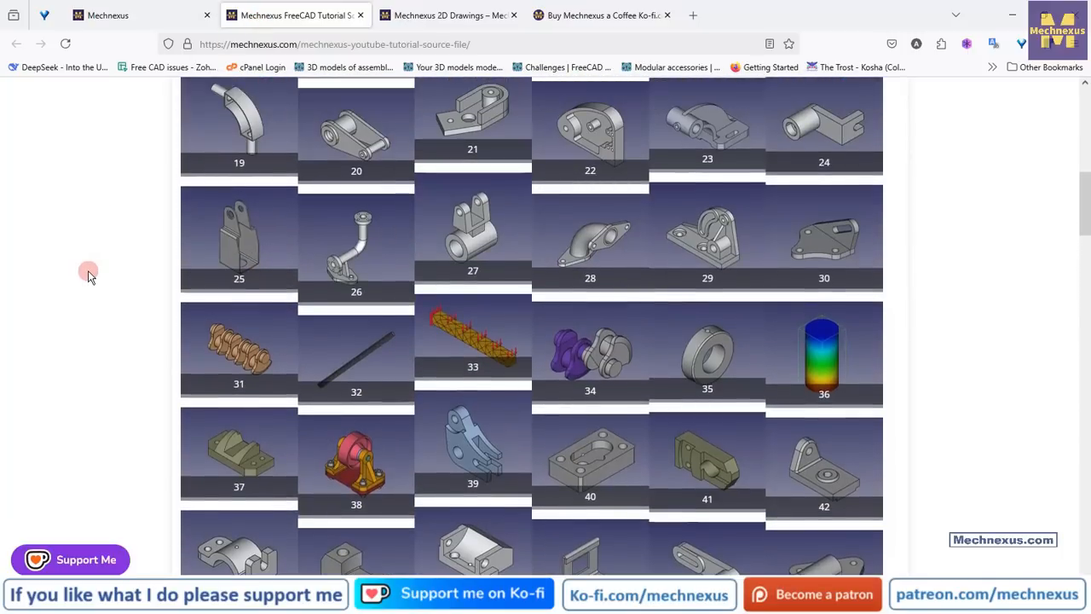
{"action": "scroll", "coordinate": [88, 273], "scroll_direction": "up", "scroll_amount": 2}
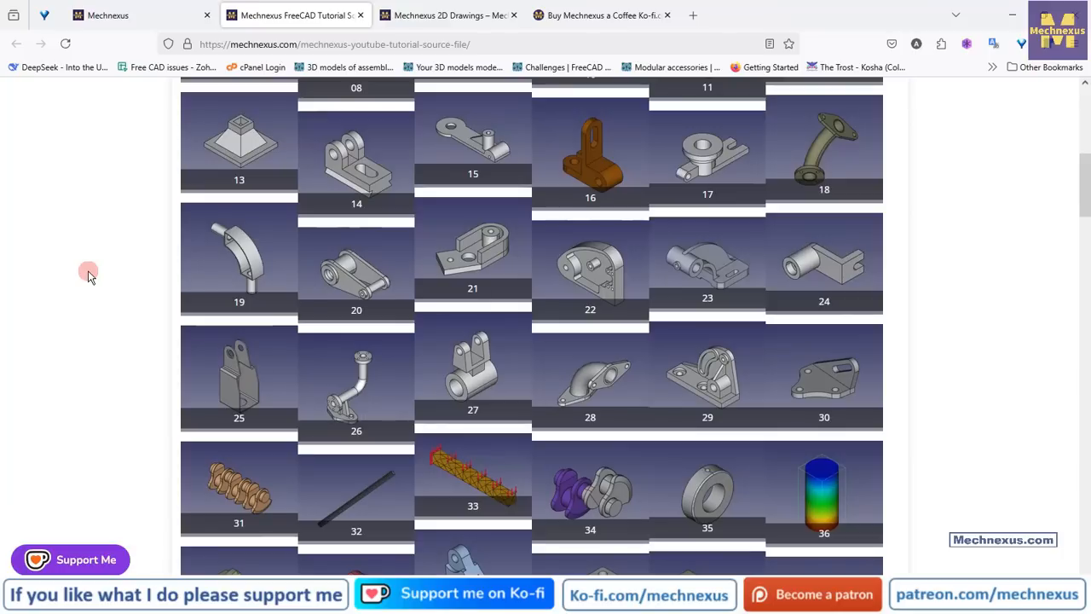
{"action": "scroll", "coordinate": [370, 292], "scroll_direction": "down", "scroll_amount": 6}
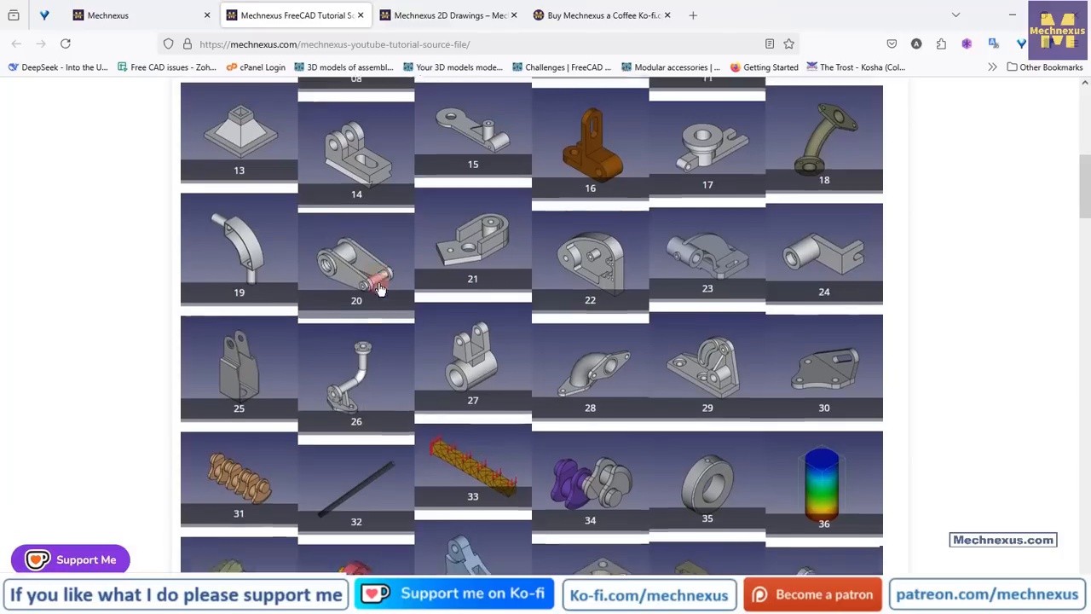
{"action": "scroll", "coordinate": [380, 290], "scroll_direction": "down", "scroll_amount": 4}
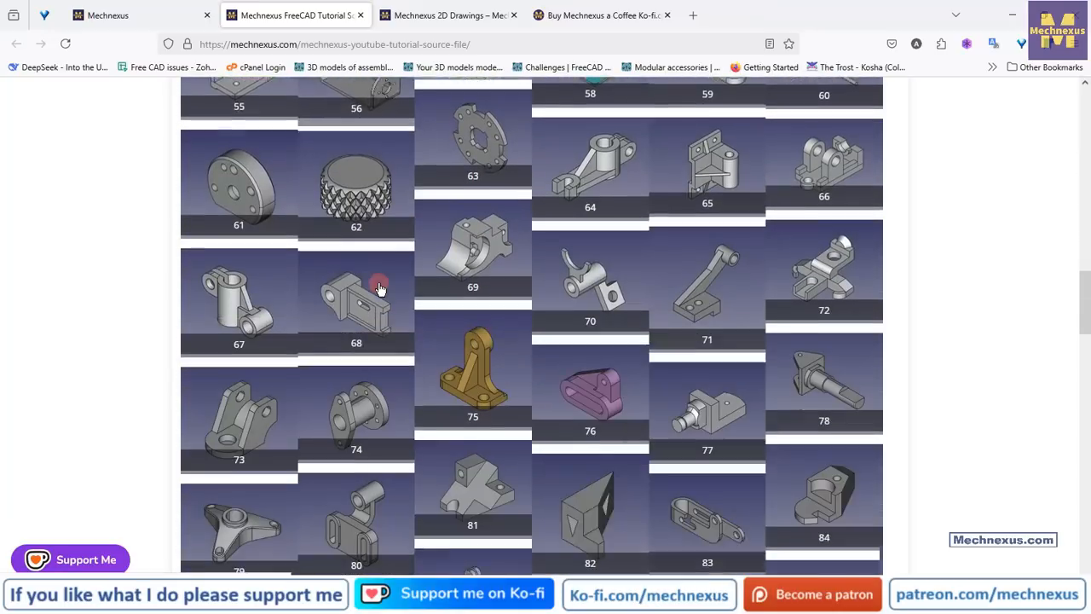
{"action": "scroll", "coordinate": [380, 290], "scroll_direction": "up", "scroll_amount": 5}
{"action": "scroll", "coordinate": [380, 290], "scroll_direction": "up", "scroll_amount": 8}
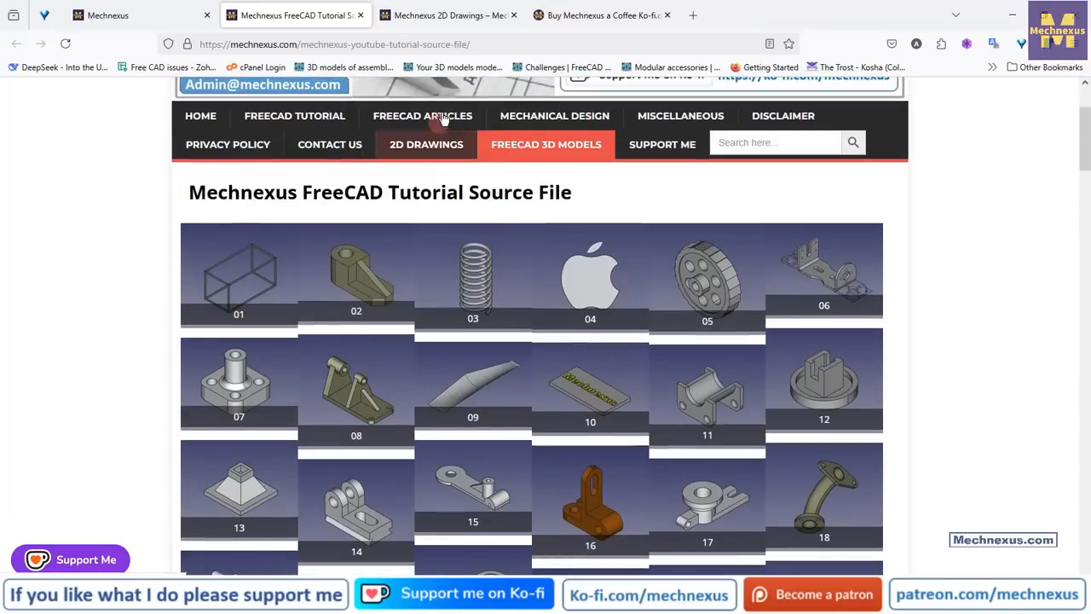
Look through the part drawings on the Mechnexus 2D Drawings page
{"action": "left_click", "coordinate": [444, 15]}
{"action": "scroll", "coordinate": [71, 388], "scroll_direction": "down", "scroll_amount": 2}
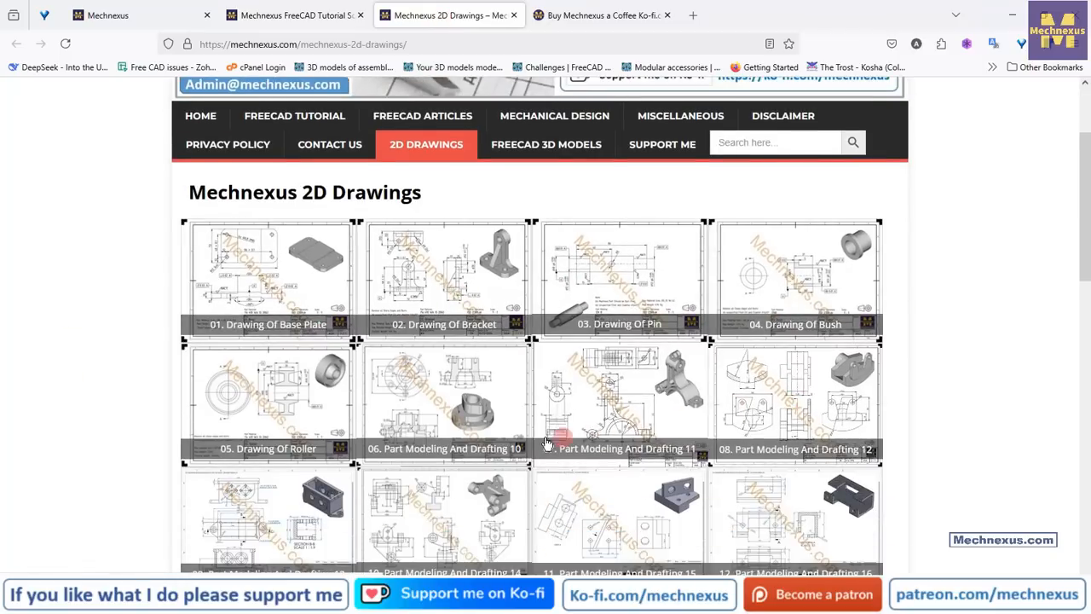
{"action": "scroll", "coordinate": [171, 426], "scroll_direction": "down", "scroll_amount": 2}
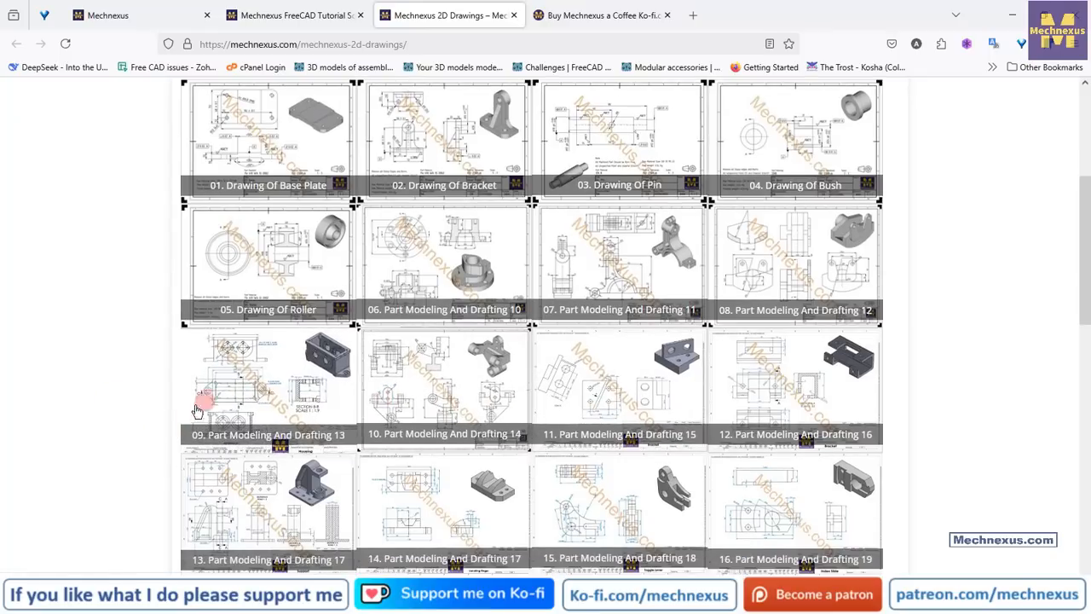
{"action": "scroll", "coordinate": [223, 417], "scroll_direction": "up", "scroll_amount": 2}
{"action": "scroll", "coordinate": [223, 416], "scroll_direction": "up", "scroll_amount": 2}
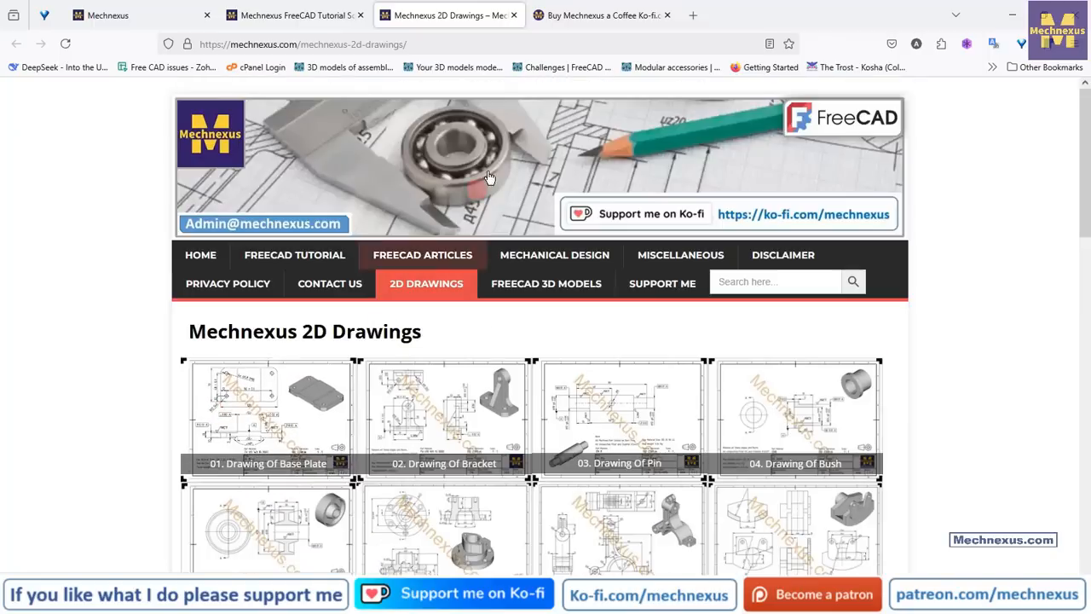
Review the donation, gallery and shop sections of the Mechnexus Ko-fi page, and return to the Mechnexus home page
{"action": "left_click", "coordinate": [576, 17]}
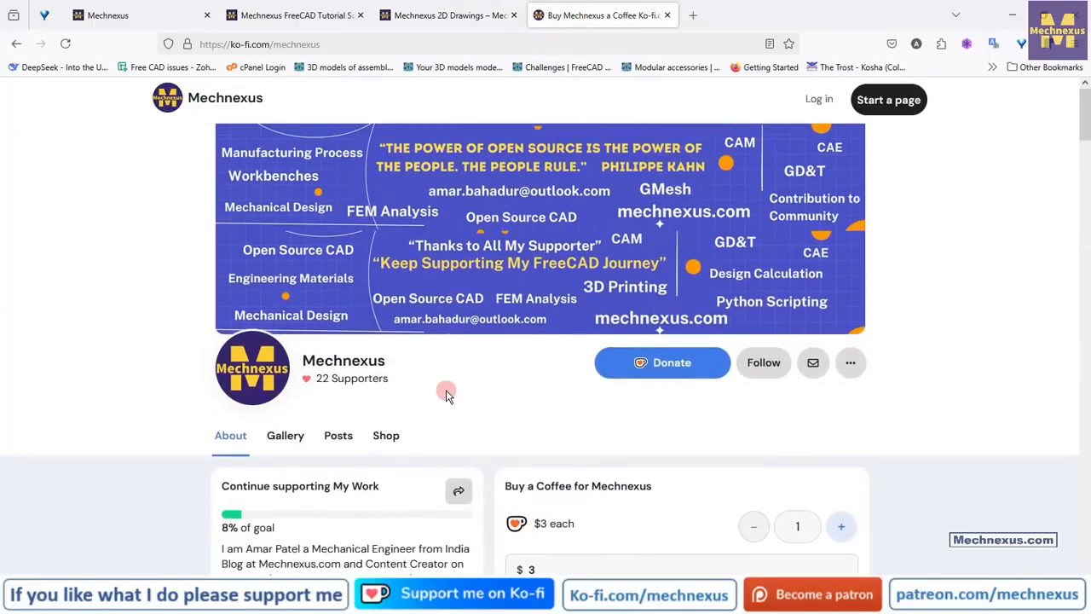
{"action": "scroll", "coordinate": [446, 390], "scroll_direction": "down", "scroll_amount": 2}
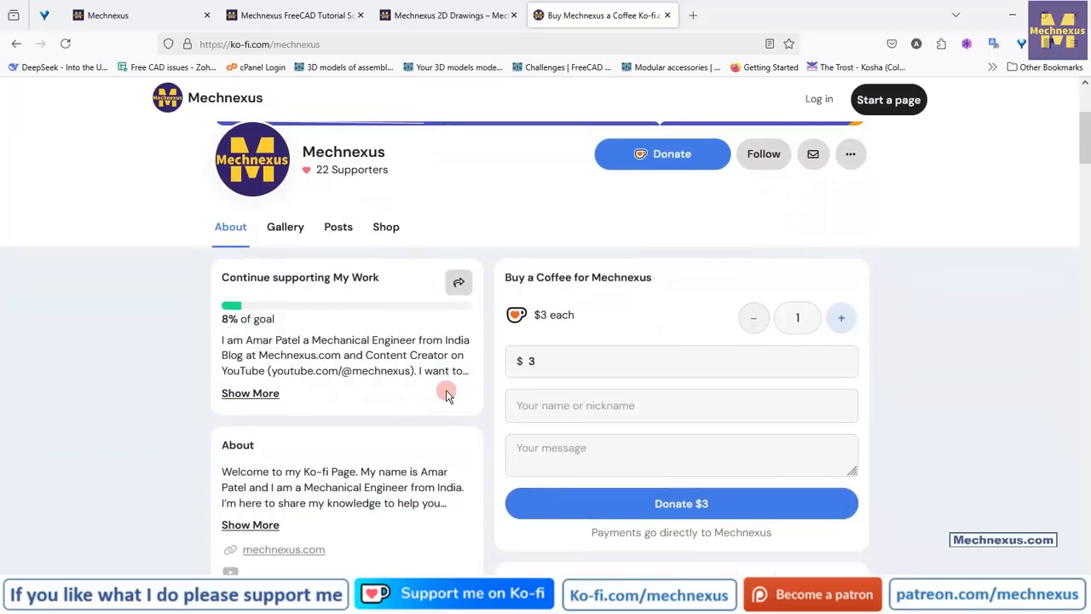
{"action": "scroll", "coordinate": [446, 394], "scroll_direction": "down", "scroll_amount": 2}
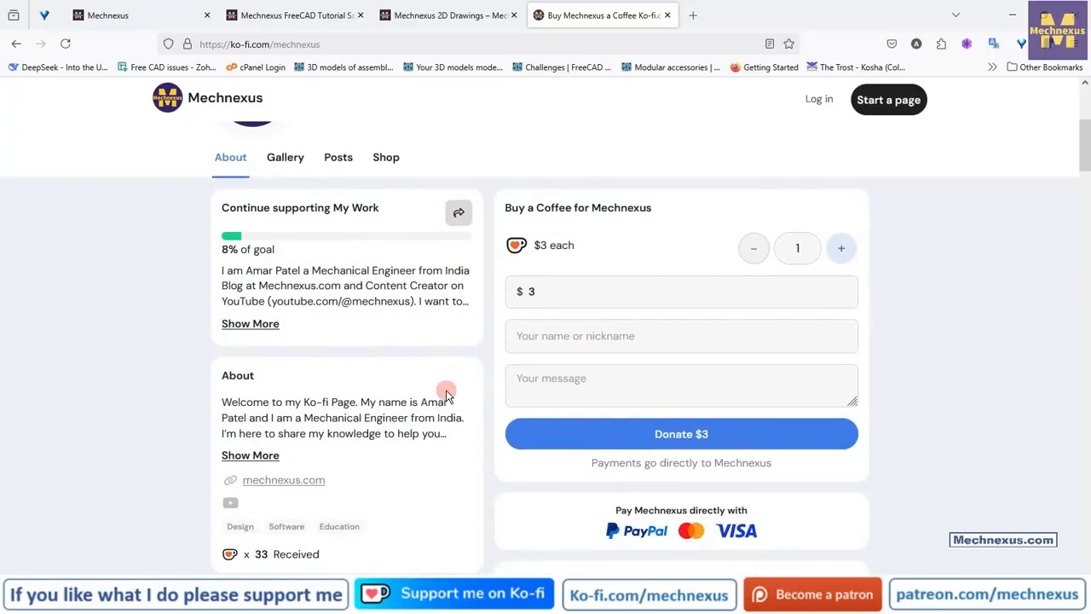
{"action": "scroll", "coordinate": [446, 394], "scroll_direction": "down", "scroll_amount": 2}
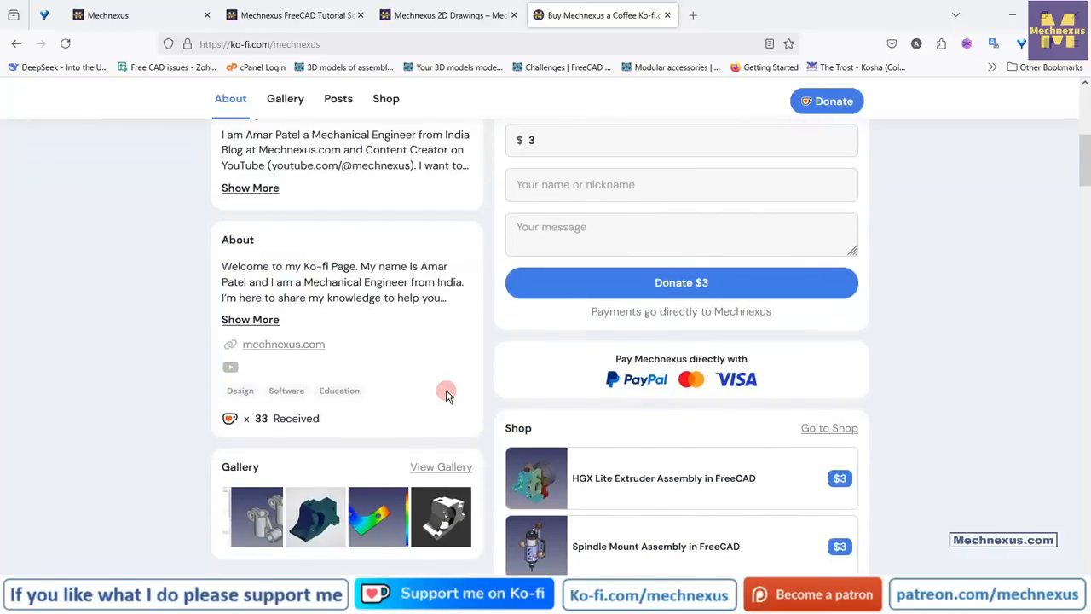
{"action": "scroll", "coordinate": [446, 390], "scroll_direction": "up", "scroll_amount": 5}
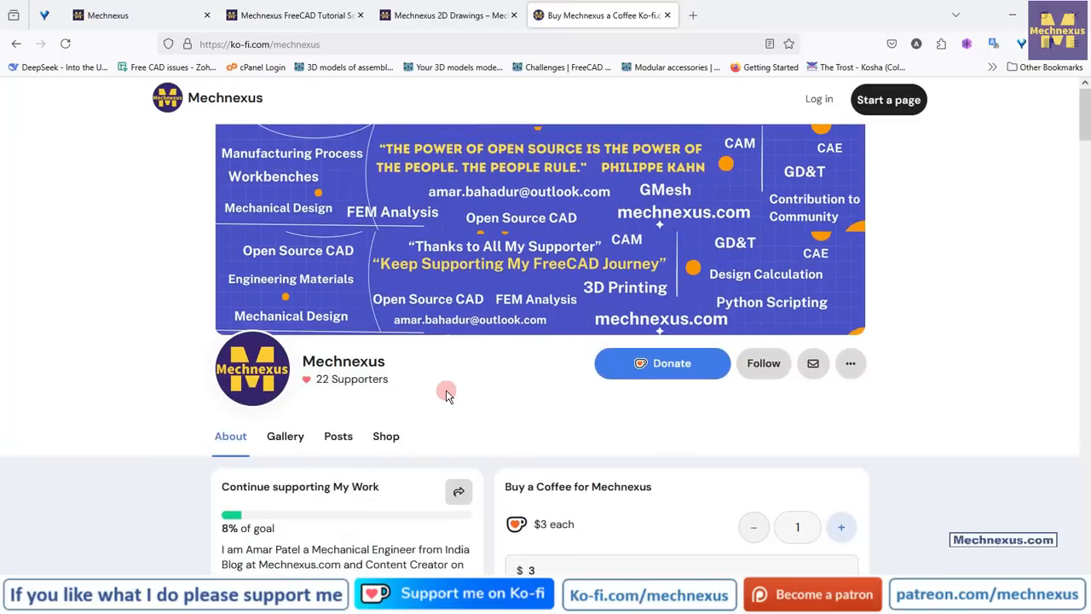
{"action": "left_click", "coordinate": [145, 15]}
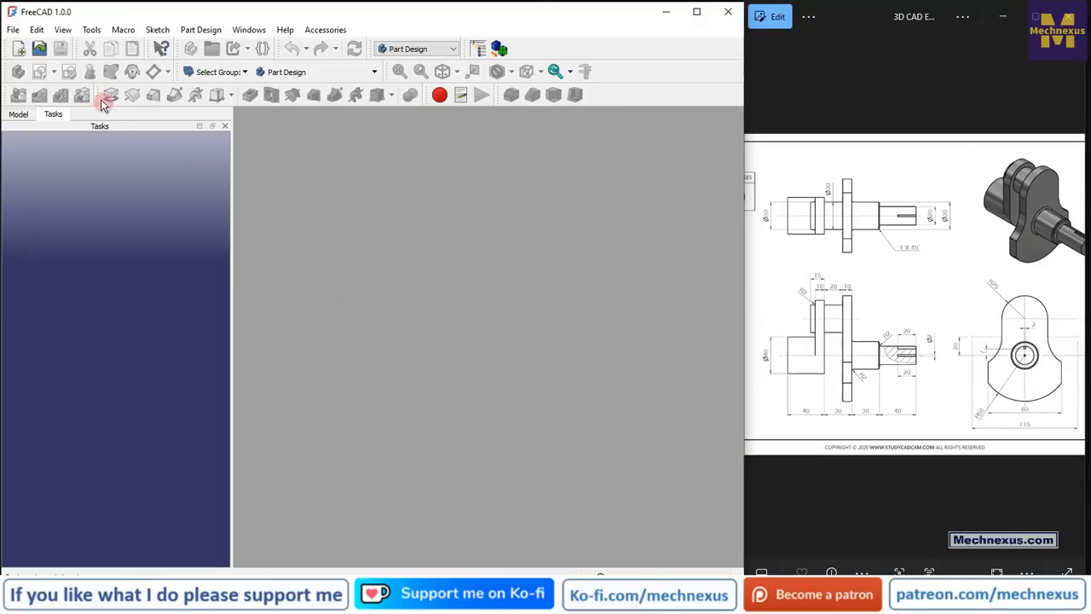
Switch to FreeCAD, create a new document with a body, and start a sketch on the YZ plane
{"action": "left_click", "coordinate": [21, 53]}
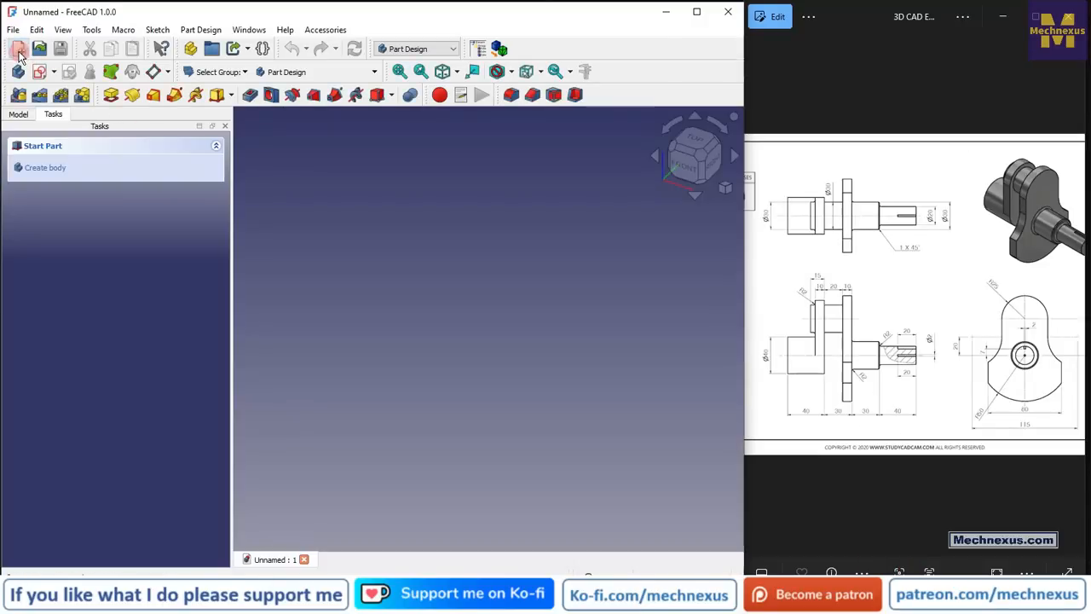
{"action": "left_click", "coordinate": [33, 167]}
{"action": "left_click", "coordinate": [47, 168]}
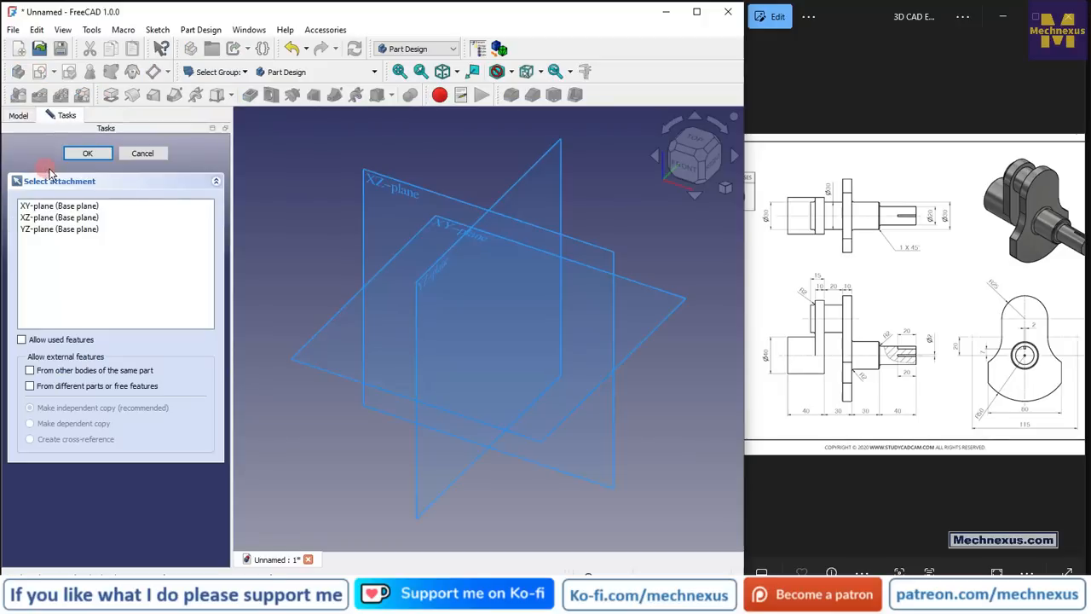
{"action": "left_click", "coordinate": [520, 181]}
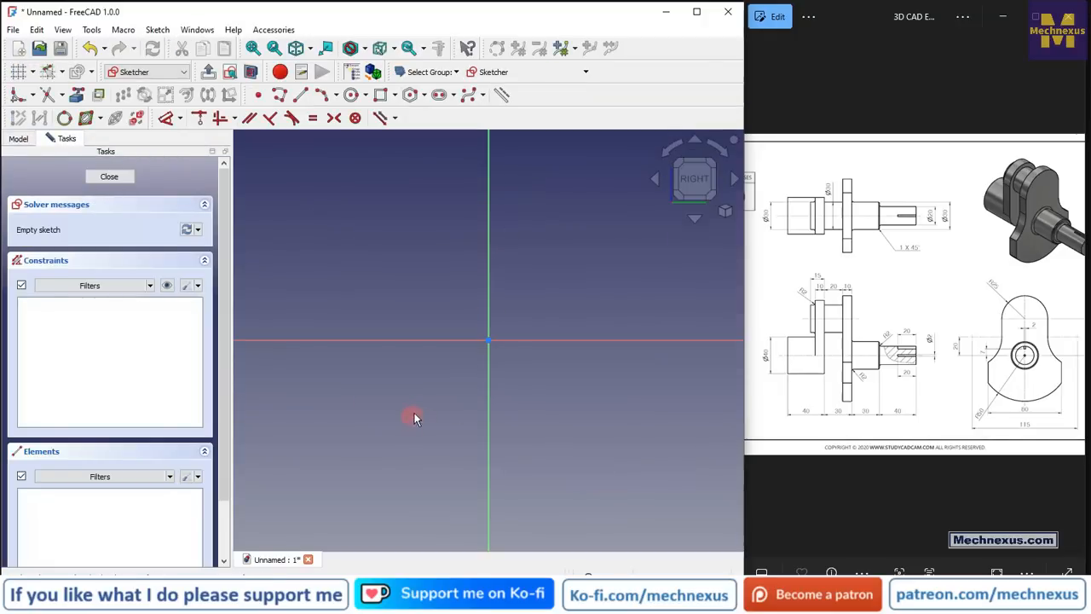
Draw a three-point arc of about 49 mm radius below the origin for the crank web's lower edge
{"action": "left_click", "coordinate": [1065, 397]}
{"action": "scroll", "coordinate": [1045, 384], "scroll_direction": "down", "scroll_amount": 2}
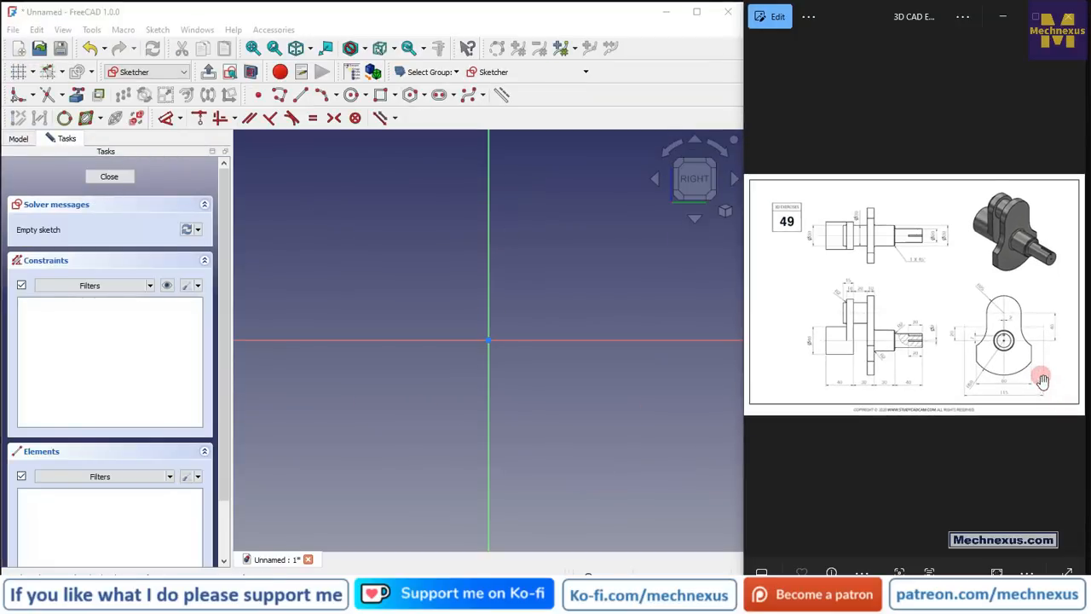
{"action": "scroll", "coordinate": [1042, 380], "scroll_direction": "up", "scroll_amount": 5}
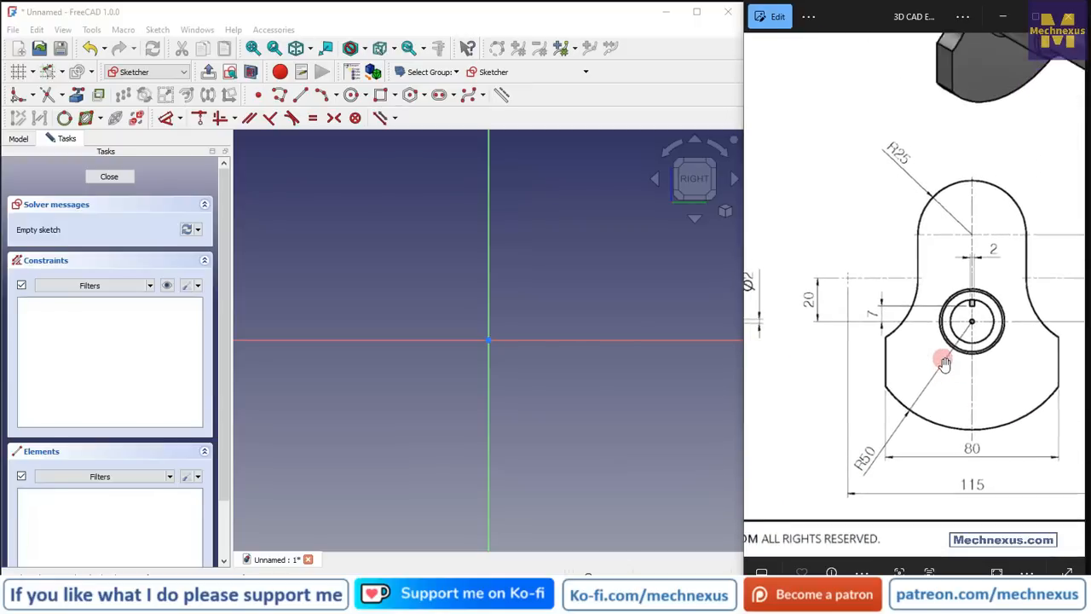
{"action": "left_click_drag", "start_coordinate": [952, 419], "coordinate": [889, 416]}
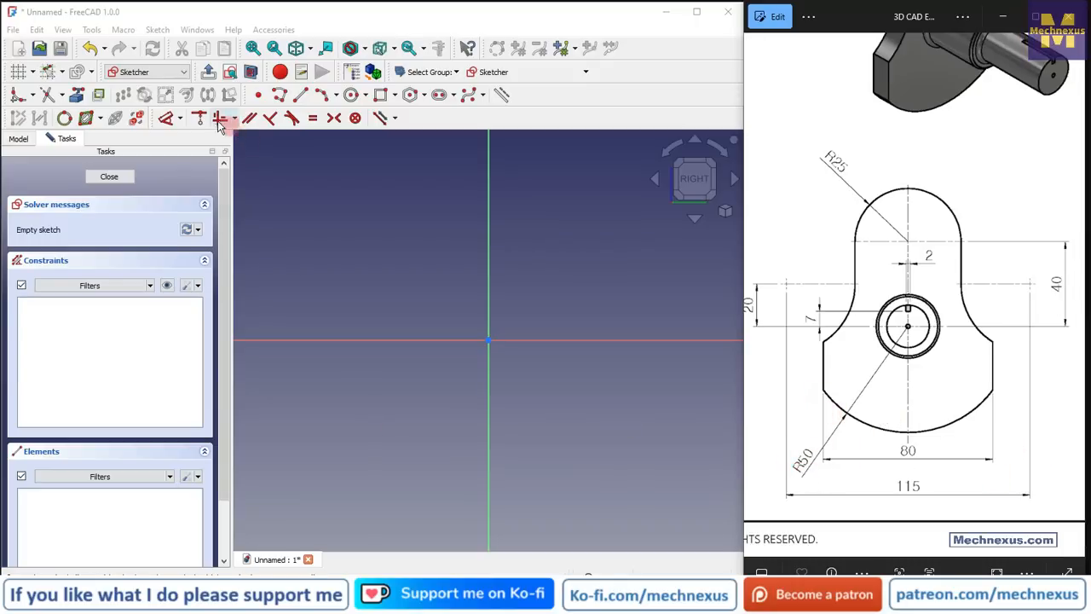
{"action": "left_click", "coordinate": [322, 95]}
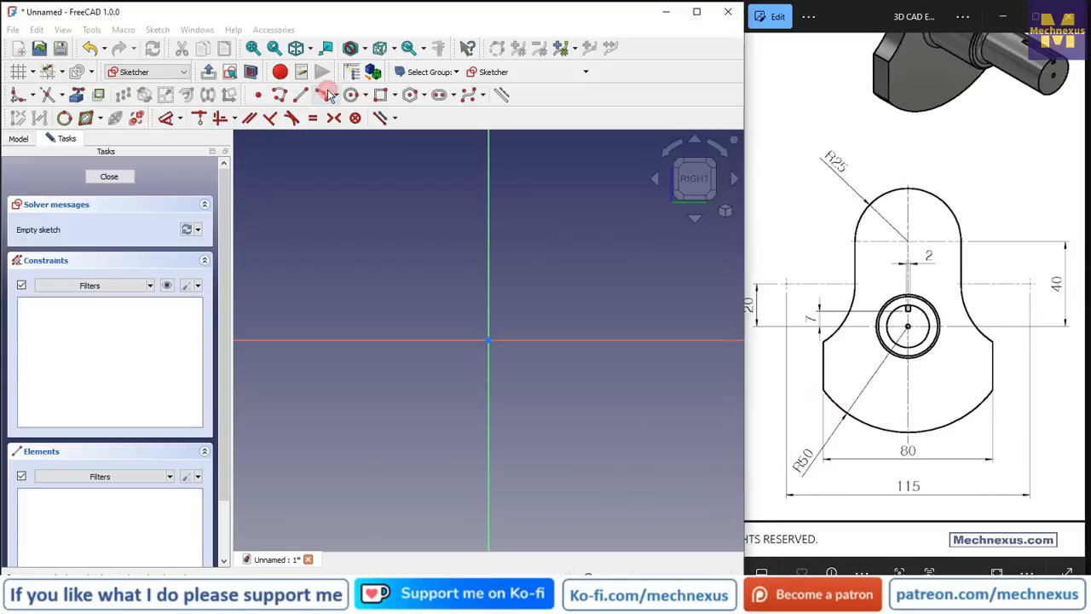
{"action": "left_click", "coordinate": [646, 472]}
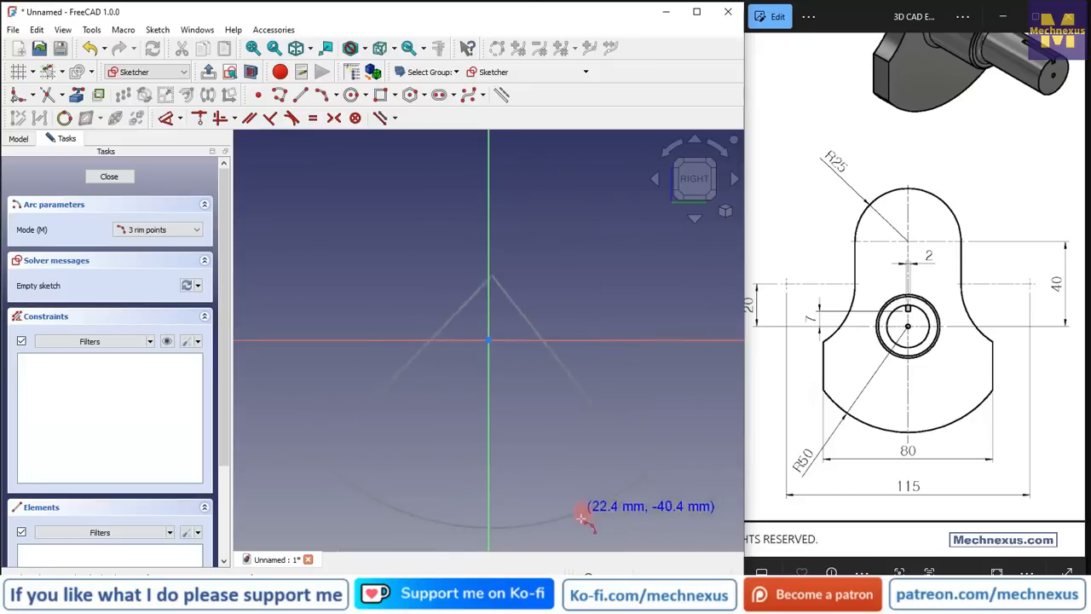
{"action": "left_click", "coordinate": [583, 523]}
{"action": "right_click", "coordinate": [590, 477]}
Constrain the arc's centre point to coincide with the sketch origin
{"action": "scroll", "coordinate": [478, 373], "scroll_direction": "up", "scroll_amount": 6}
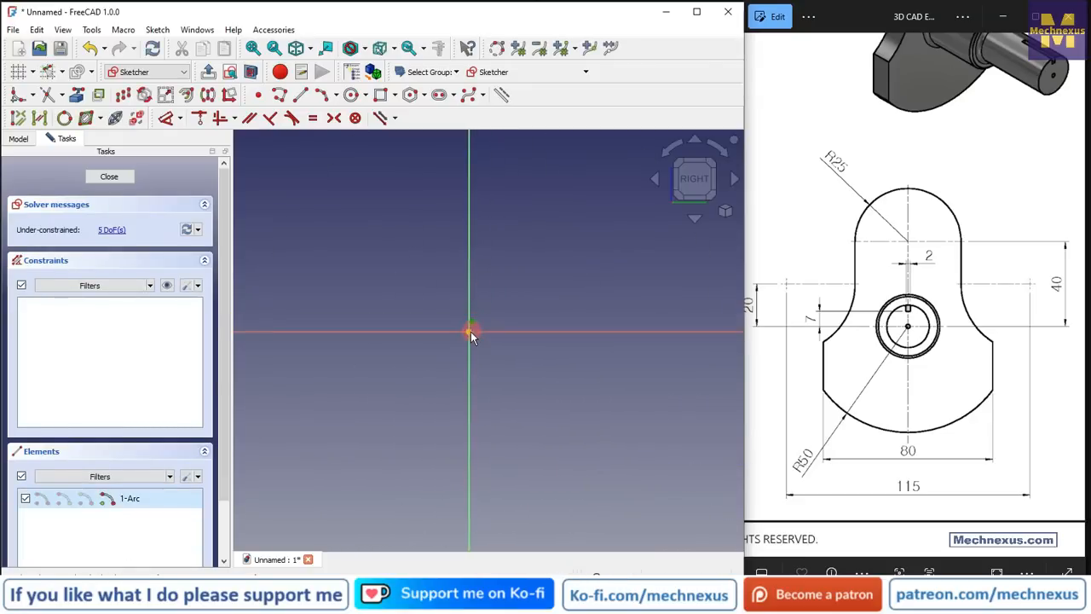
{"action": "left_click", "coordinate": [469, 331]}
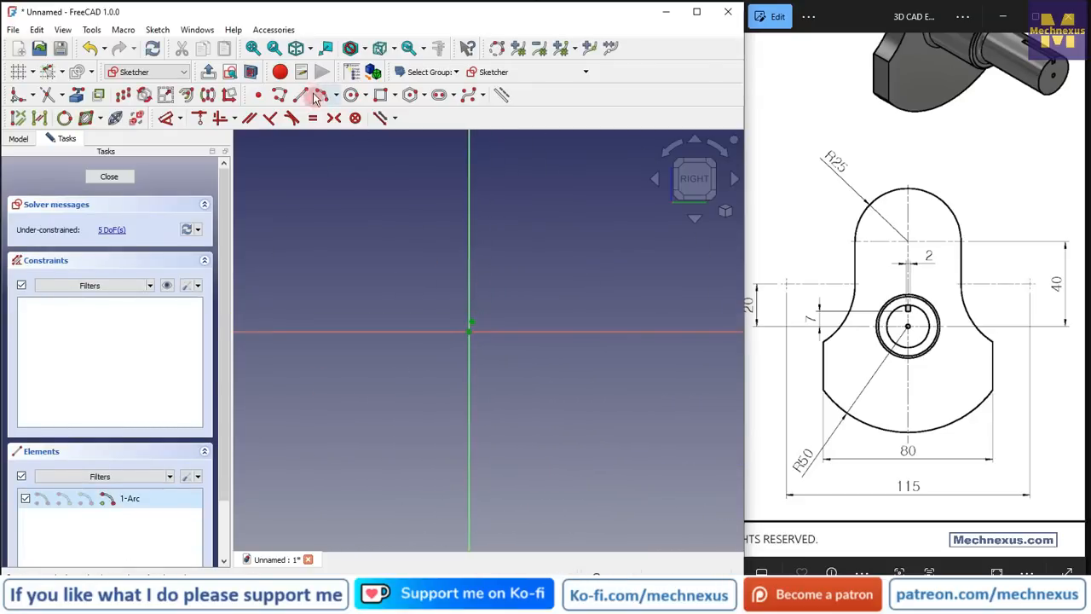
{"action": "left_click", "coordinate": [200, 121]}
{"action": "scroll", "coordinate": [540, 241], "scroll_direction": "down", "scroll_amount": 8}
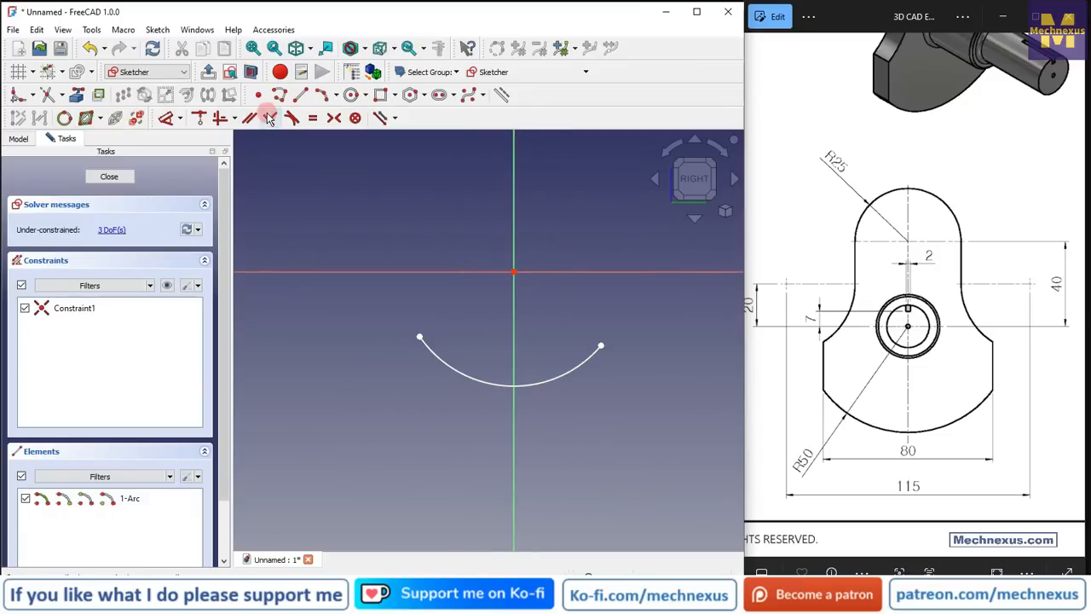
Draw a vertical line about 43 mm long upward from each end of the lower arc
{"action": "left_click", "coordinate": [298, 95]}
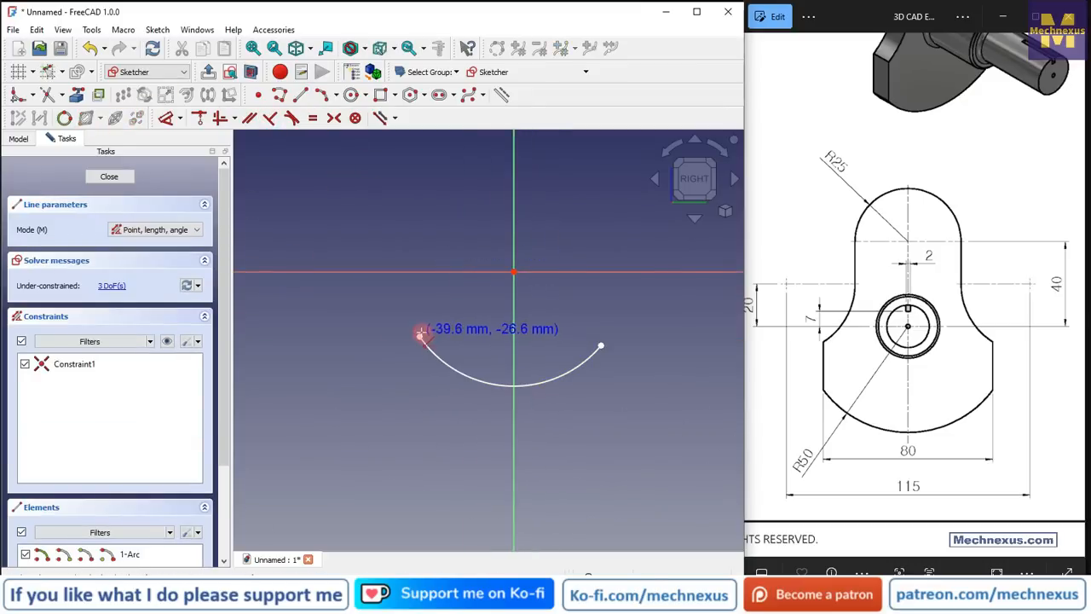
{"action": "left_click", "coordinate": [420, 335]}
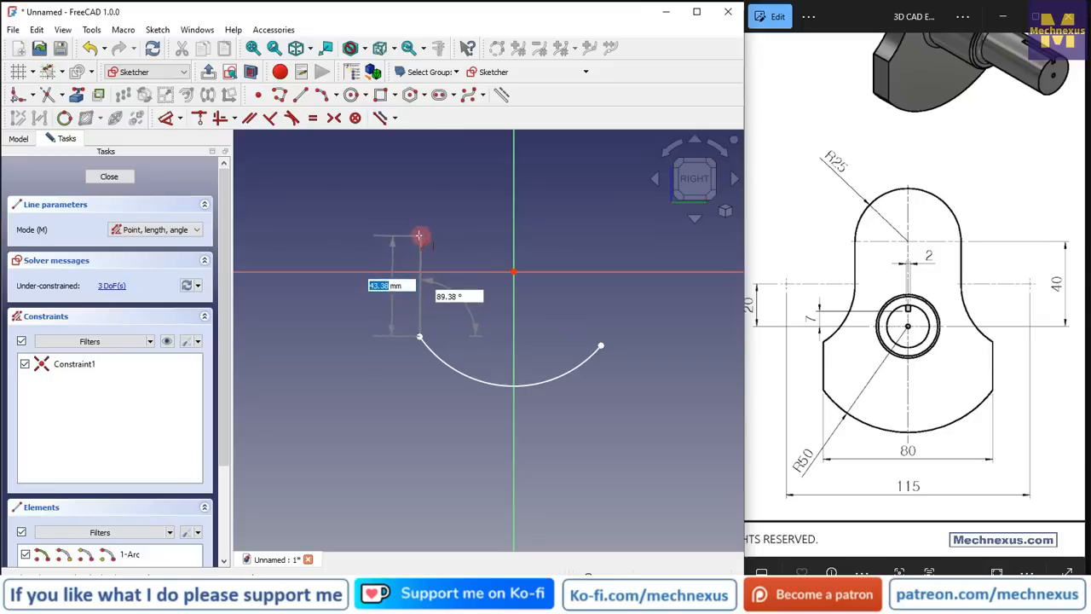
{"action": "left_click", "coordinate": [419, 235]}
{"action": "left_click", "coordinate": [601, 344]}
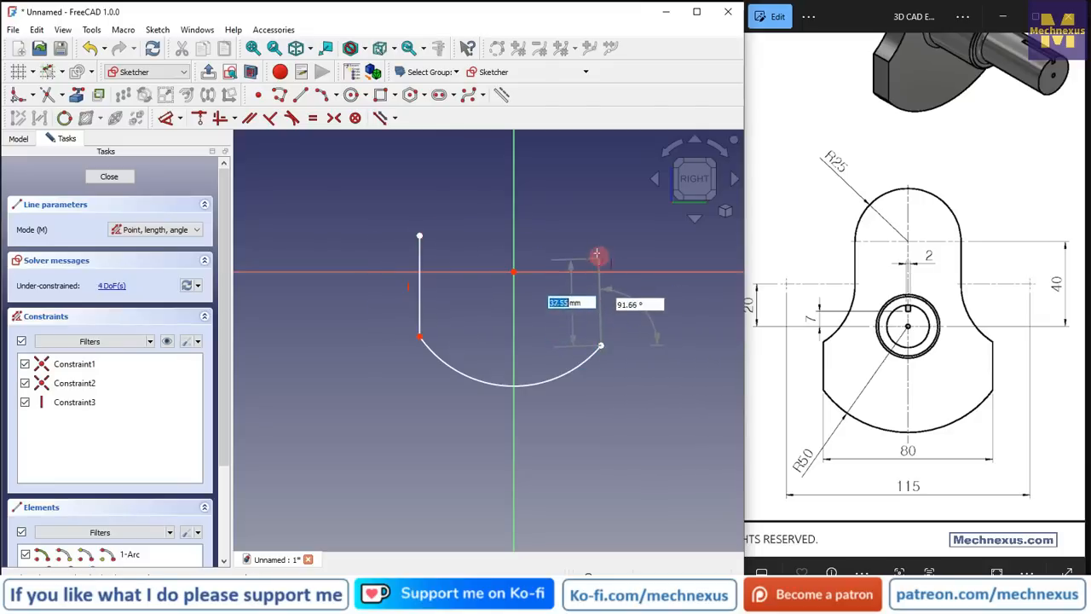
{"action": "left_click", "coordinate": [601, 247]}
{"action": "right_click", "coordinate": [632, 322]}
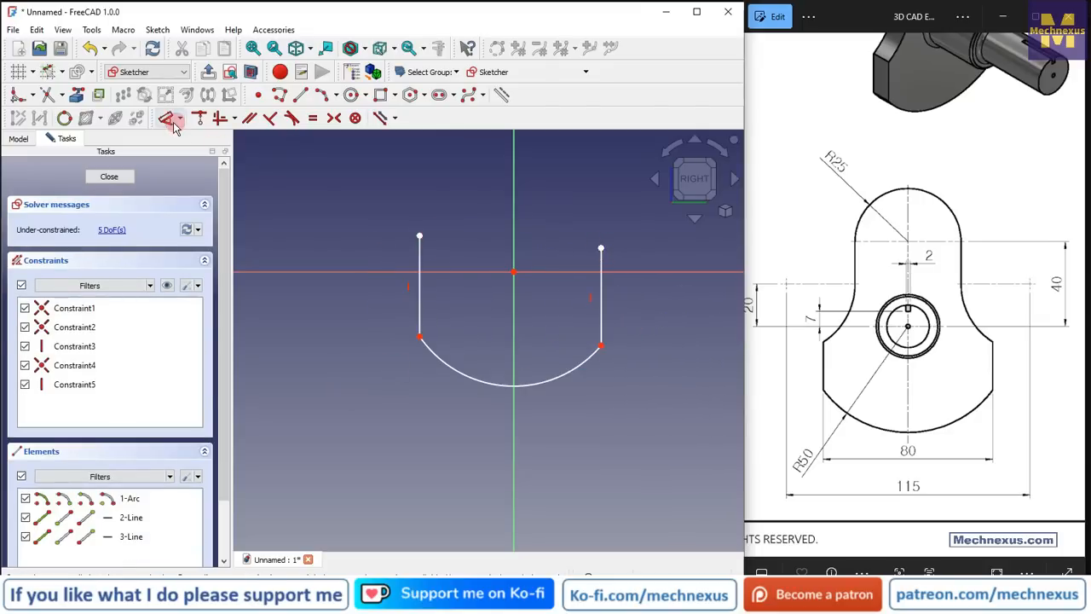
Dimension the lower arc with a radius of 50 mm
{"action": "left_click", "coordinate": [478, 378]}
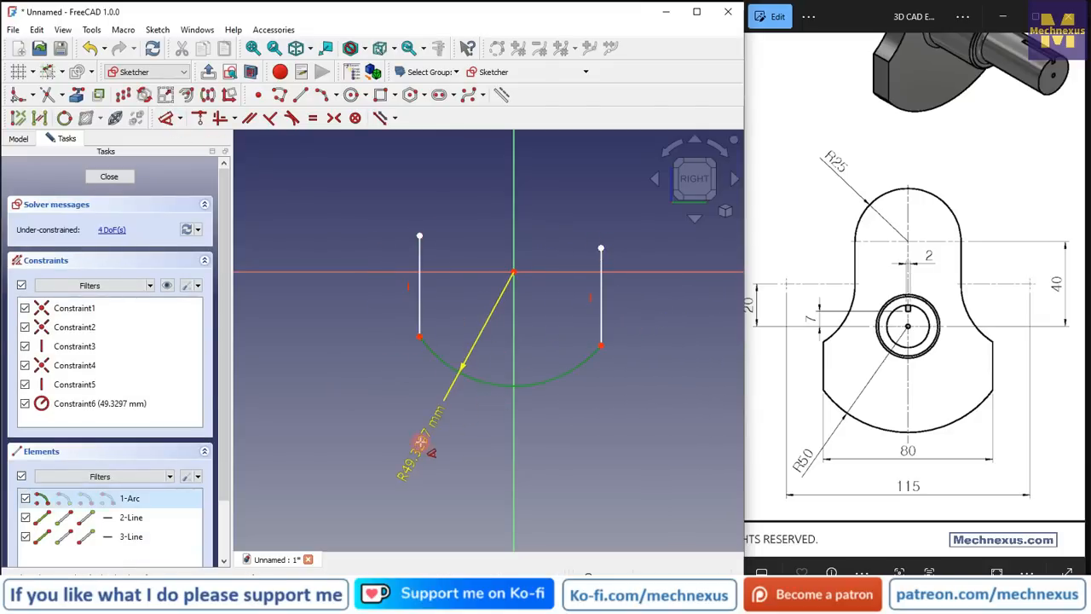
{"action": "key", "text": "Return"}
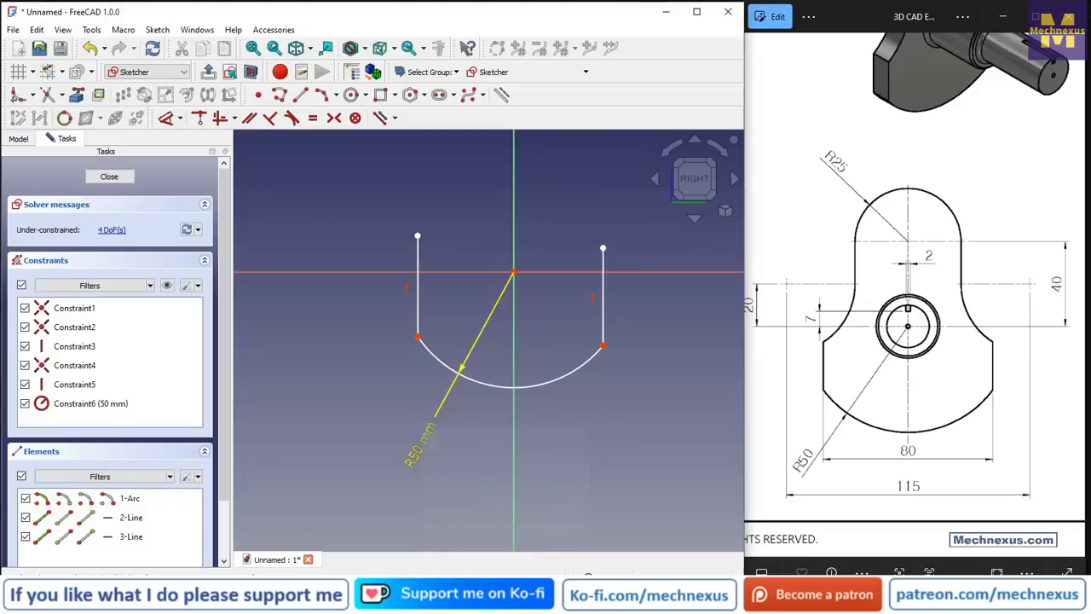
{"action": "right_click", "coordinate": [570, 362]}
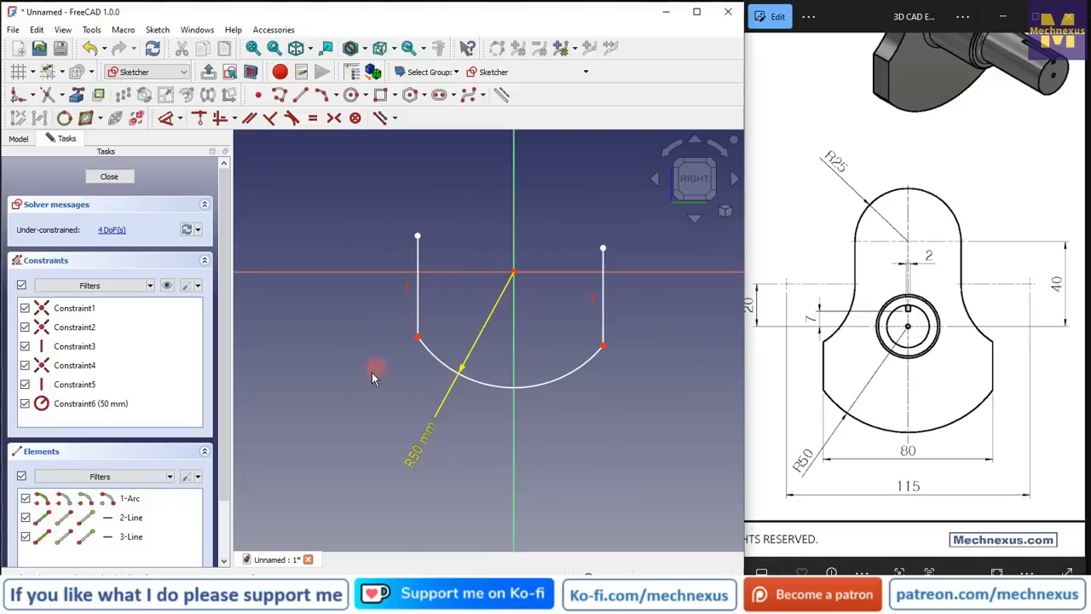
Set the horizontal distance between the lower arc's two endpoints to 80 mm
{"action": "left_click", "coordinate": [166, 117]}
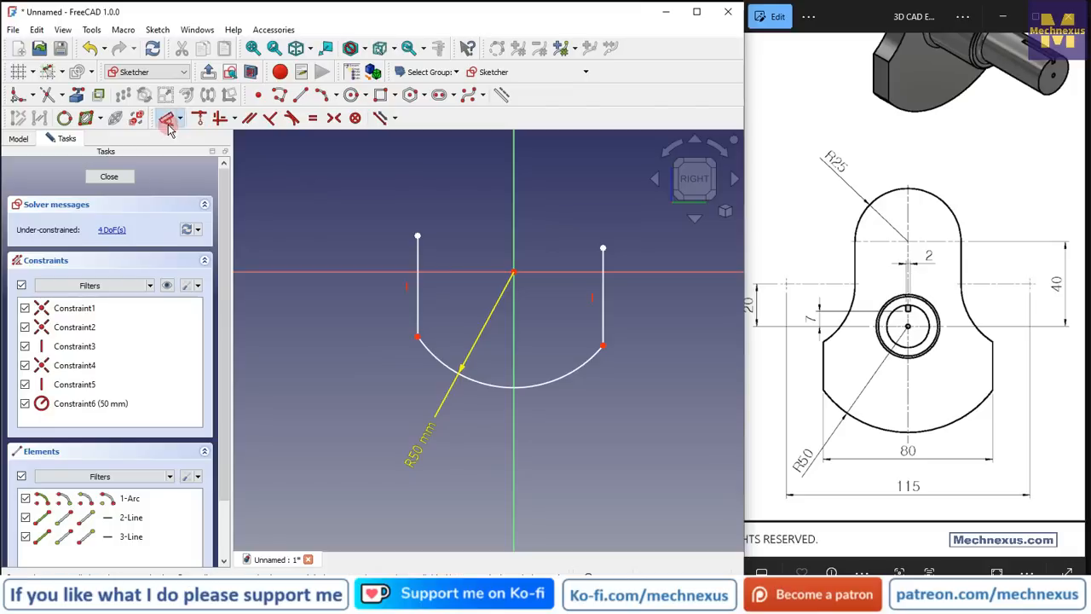
{"action": "left_click", "coordinate": [418, 340]}
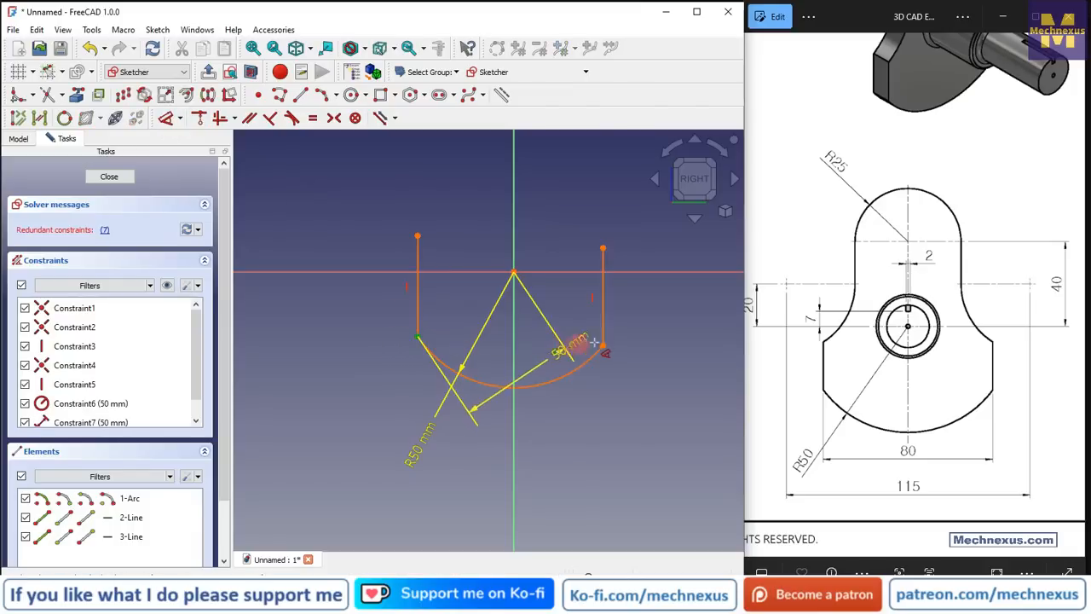
{"action": "left_click", "coordinate": [603, 346]}
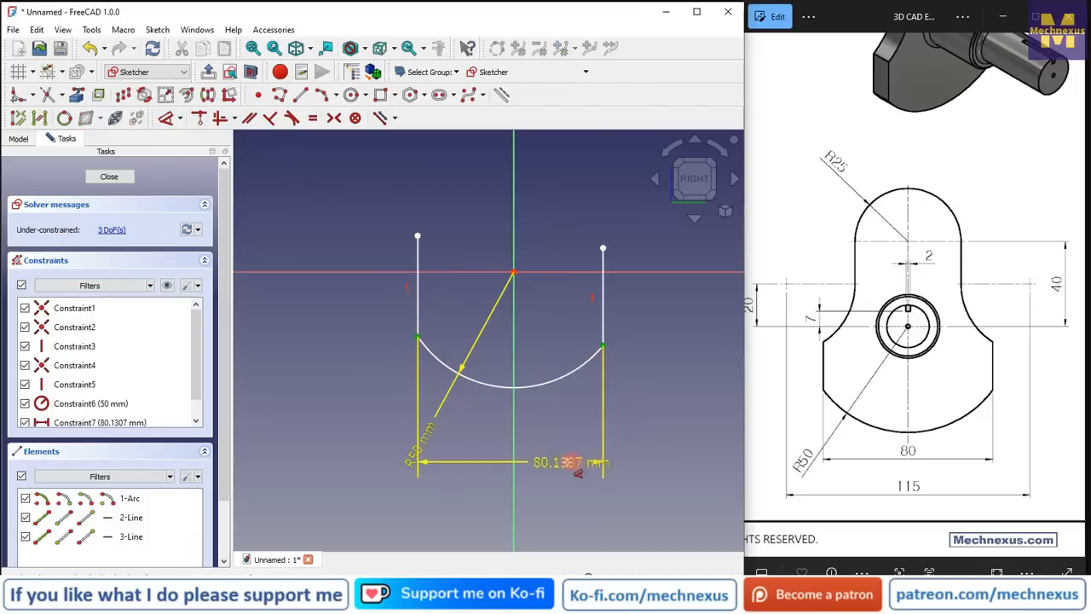
{"action": "type", "text": "8"}
{"action": "type", "text": "0"}
{"action": "key", "text": "Return"}
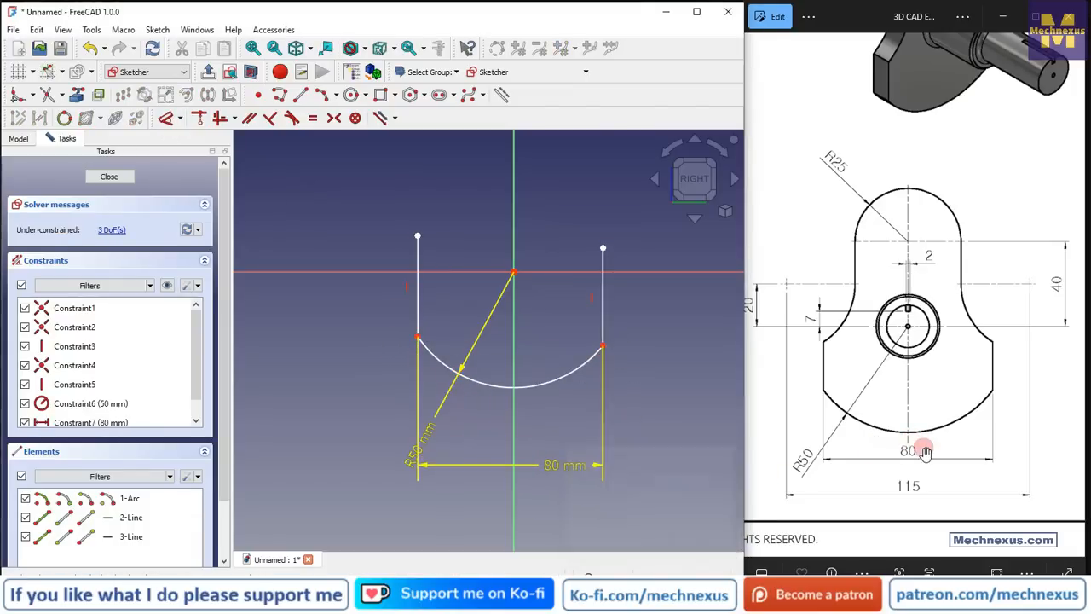
Set the horizontal distance from the lower arc's left endpoint to the origin to 40 mm
{"action": "left_click", "coordinate": [418, 339]}
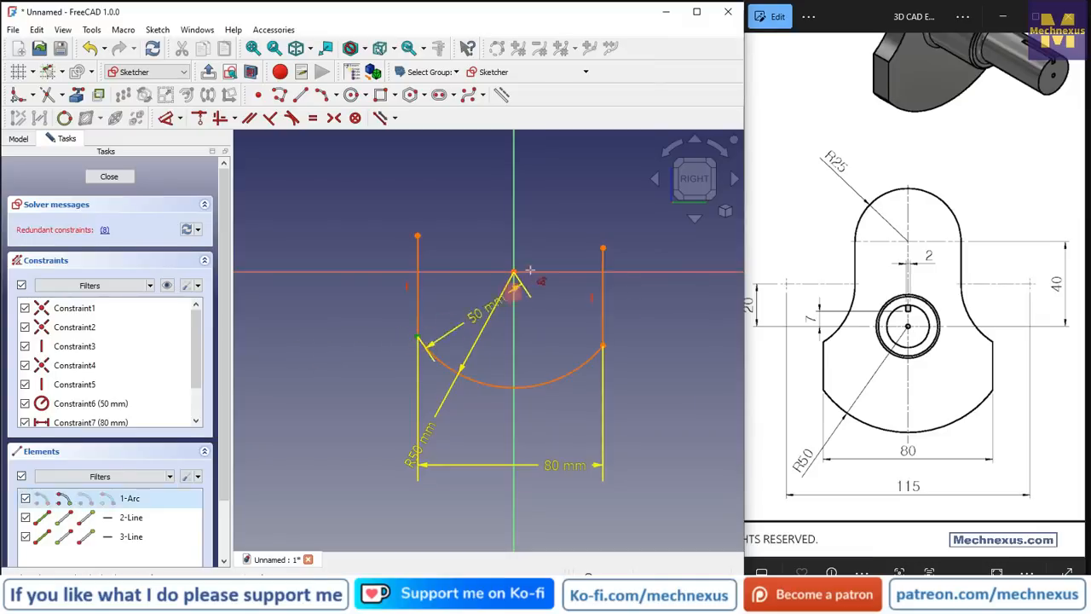
{"action": "left_click", "coordinate": [514, 273]}
{"action": "left_click", "coordinate": [469, 446]}
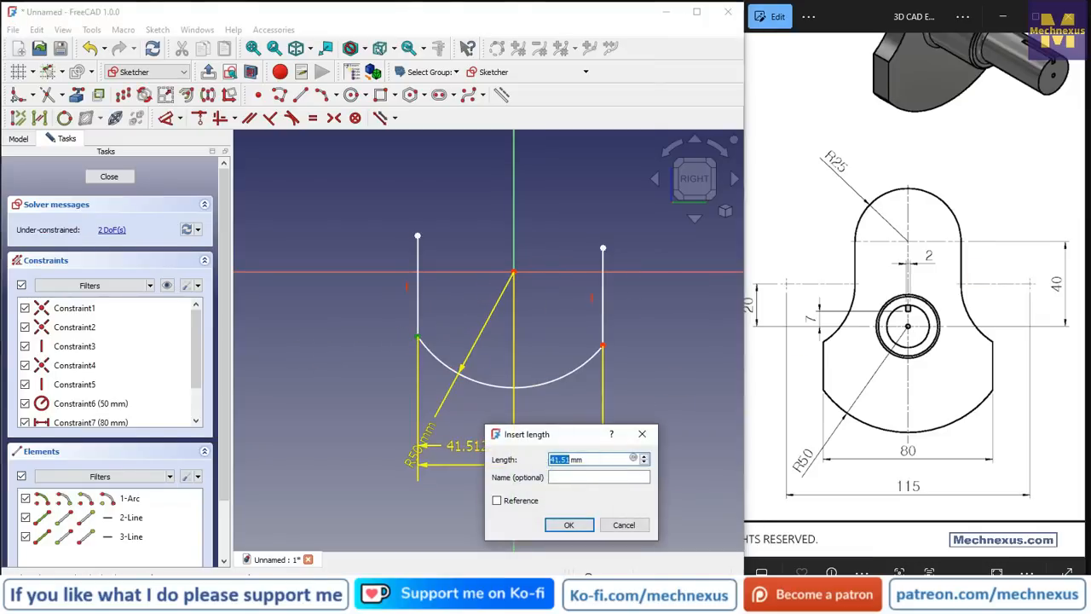
{"action": "type", "text": "40"}
{"action": "key", "text": "Return"}
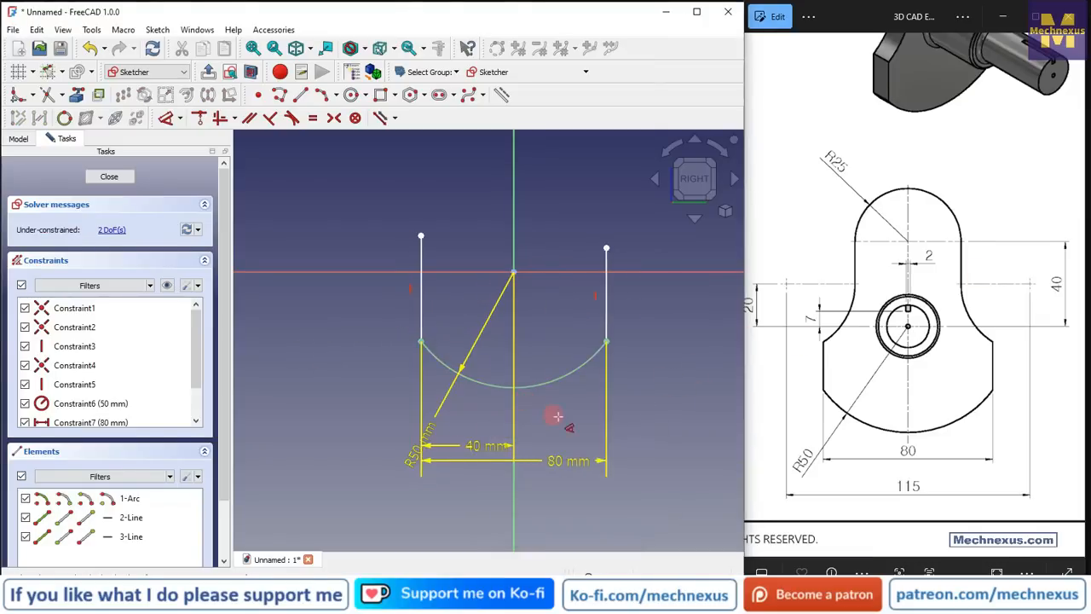
Rearrange the labels of the 50 mm radius, 40 mm and 80 mm dimensions so they no longer overlap
{"action": "left_click_drag", "start_coordinate": [427, 431], "coordinate": [477, 327]}
{"action": "left_click_drag", "start_coordinate": [477, 446], "coordinate": [470, 416]}
{"action": "left_click_drag", "start_coordinate": [567, 461], "coordinate": [553, 467]}
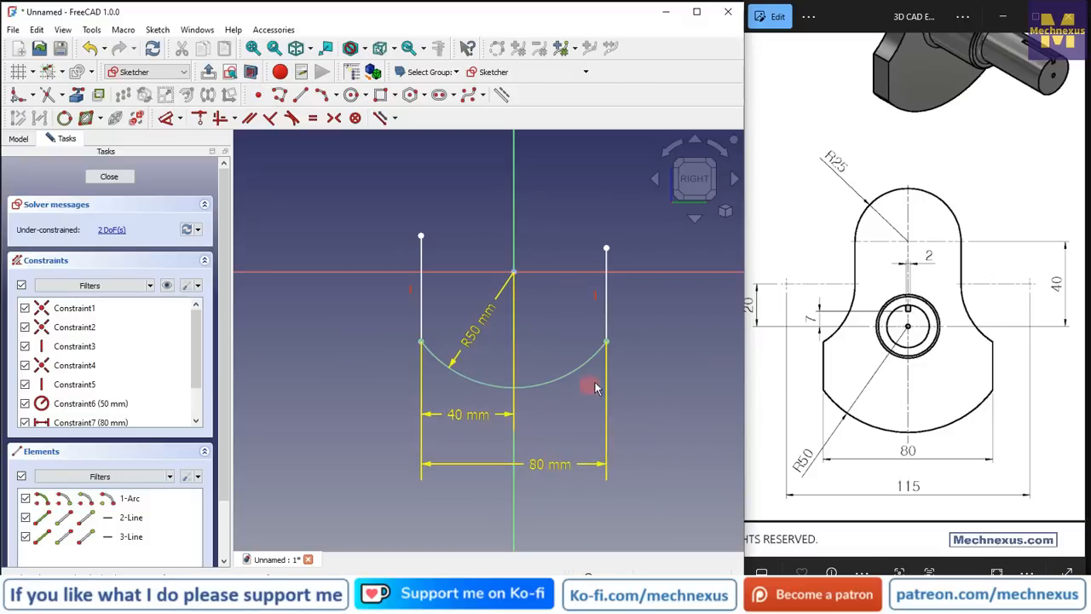
Shorten both vertical side lines so their upper ends lie just below the horizontal axis
{"action": "scroll", "coordinate": [901, 353], "scroll_direction": "down", "scroll_amount": 2}
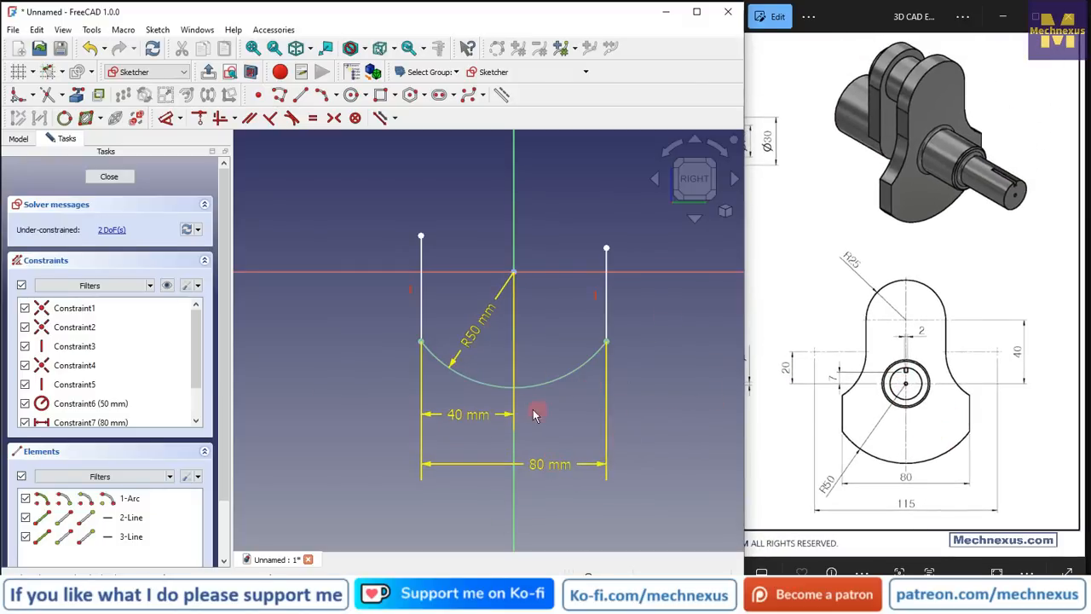
{"action": "left_click_drag", "start_coordinate": [419, 233], "coordinate": [417, 268]}
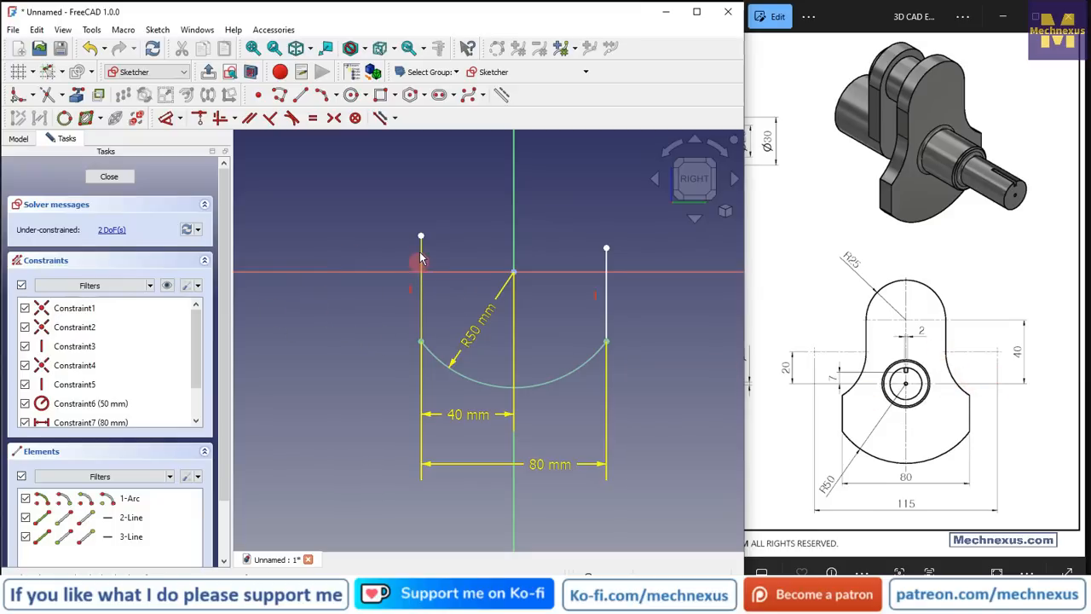
{"action": "left_click_drag", "start_coordinate": [421, 239], "coordinate": [421, 302]}
{"action": "left_click_drag", "start_coordinate": [610, 247], "coordinate": [621, 304]}
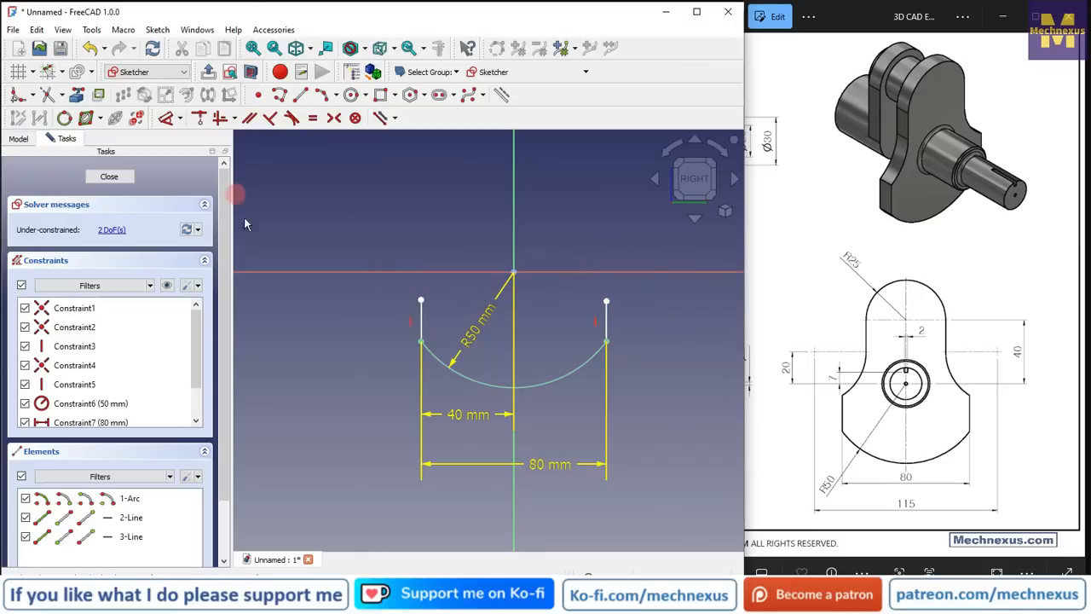
Draw two three-point arcs rising from the upper ends of the side lines, both bulging inward toward the vertical axis
{"action": "left_click", "coordinate": [323, 95]}
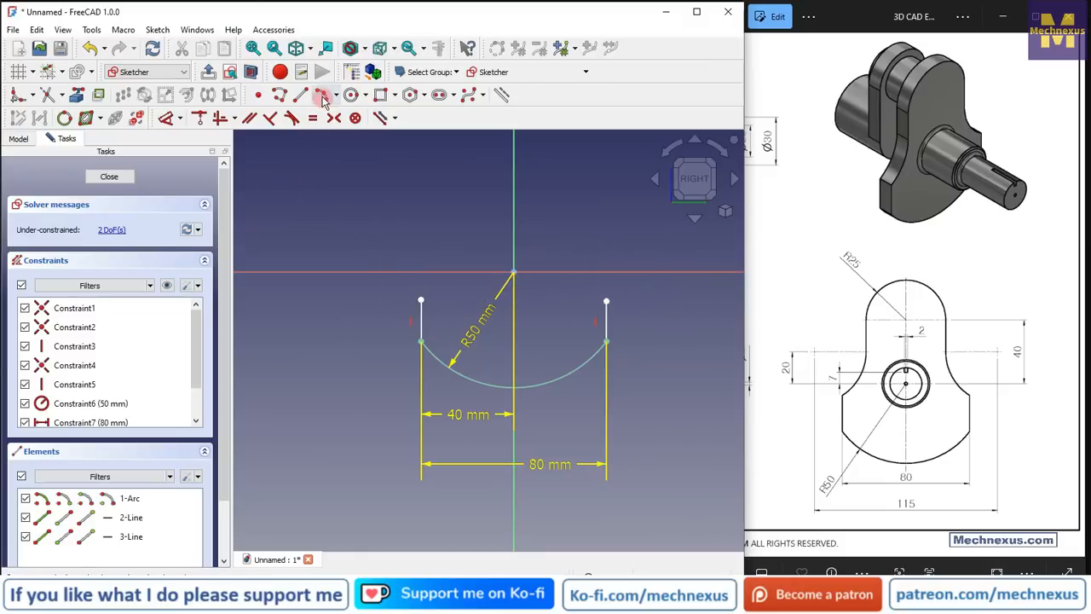
{"action": "left_click", "coordinate": [421, 298]}
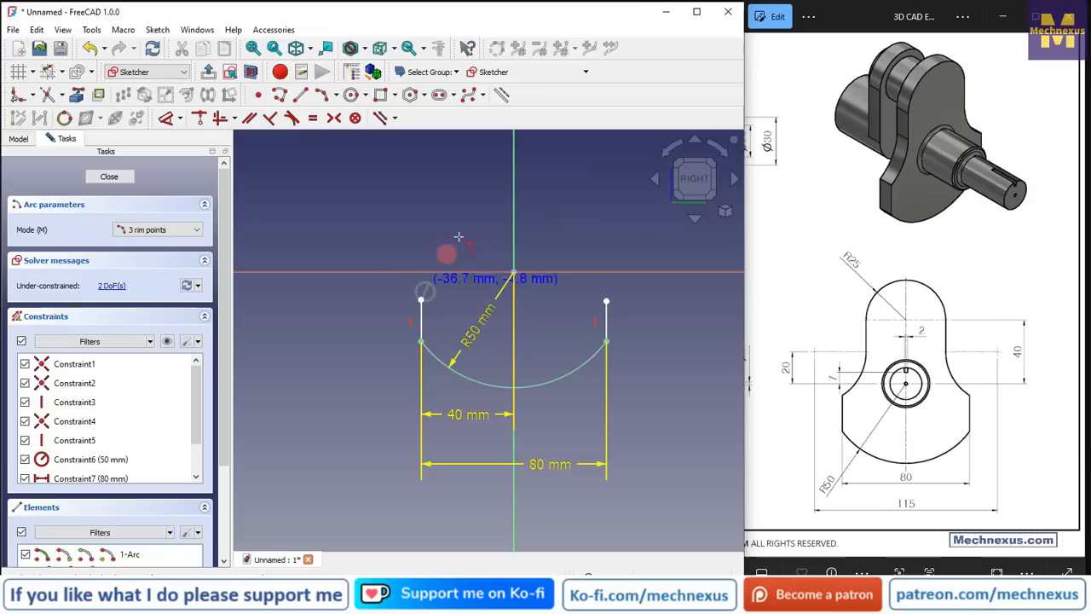
{"action": "left_click", "coordinate": [478, 179]}
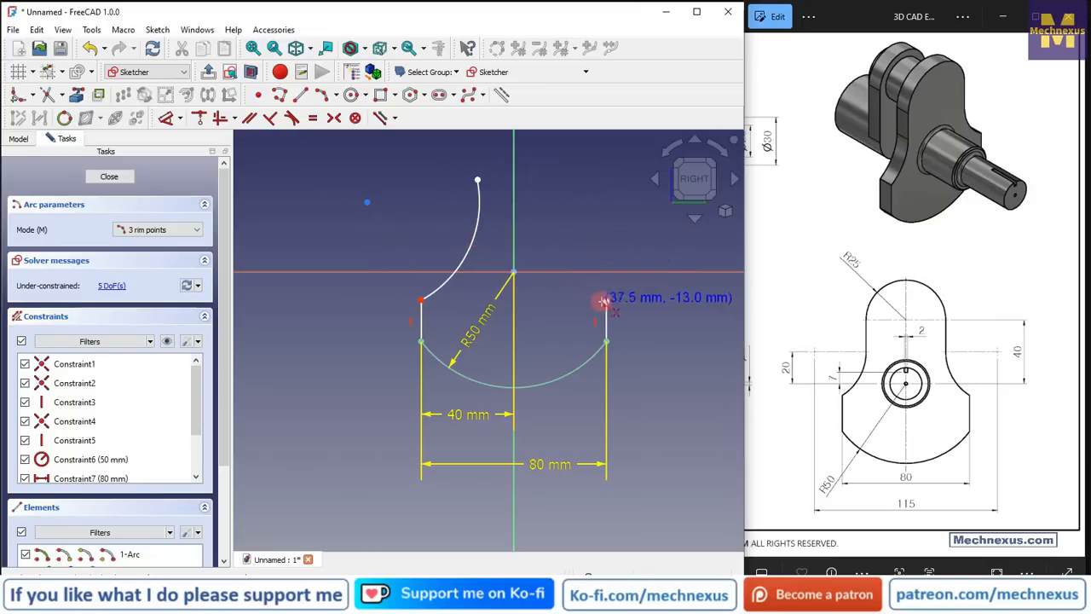
{"action": "left_click", "coordinate": [605, 301]}
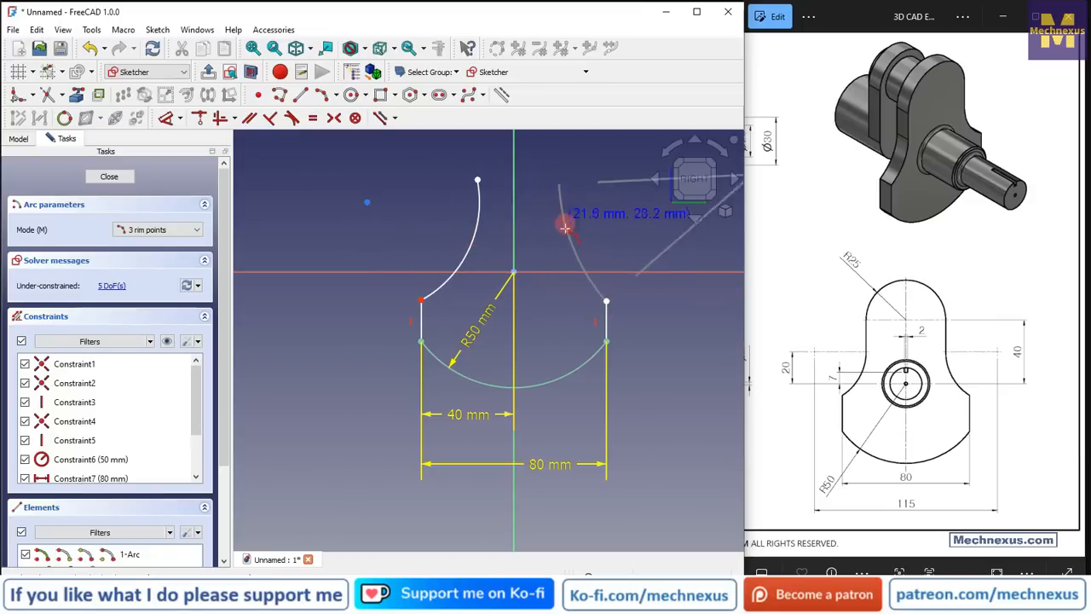
{"action": "left_click", "coordinate": [570, 235]}
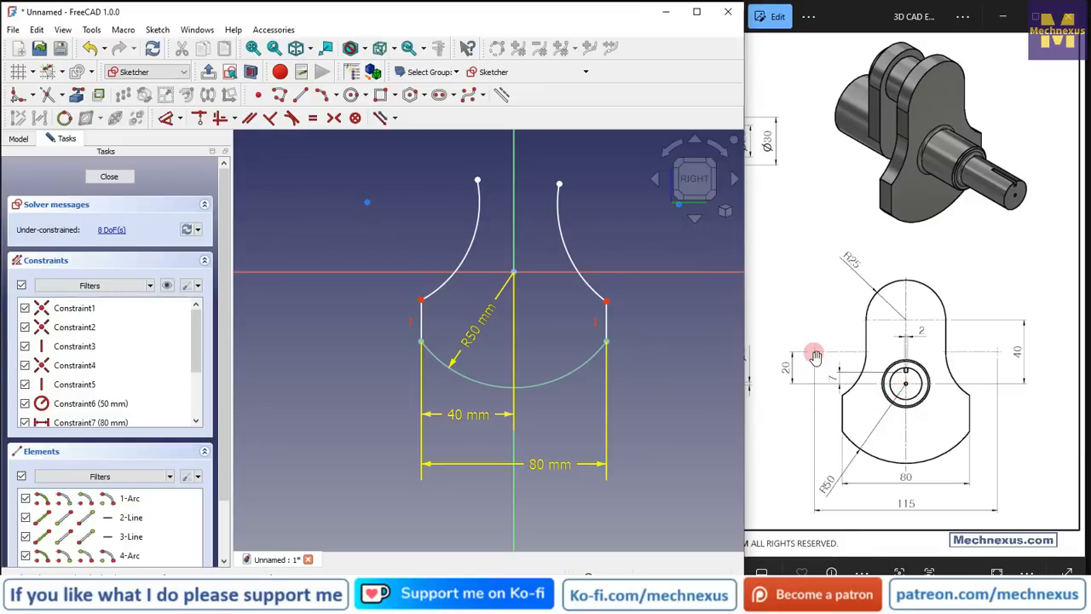
Set the vertical distance between the left concave arc's centre and the origin to 20 mm
{"action": "scroll", "coordinate": [394, 300], "scroll_direction": "down", "scroll_amount": 2}
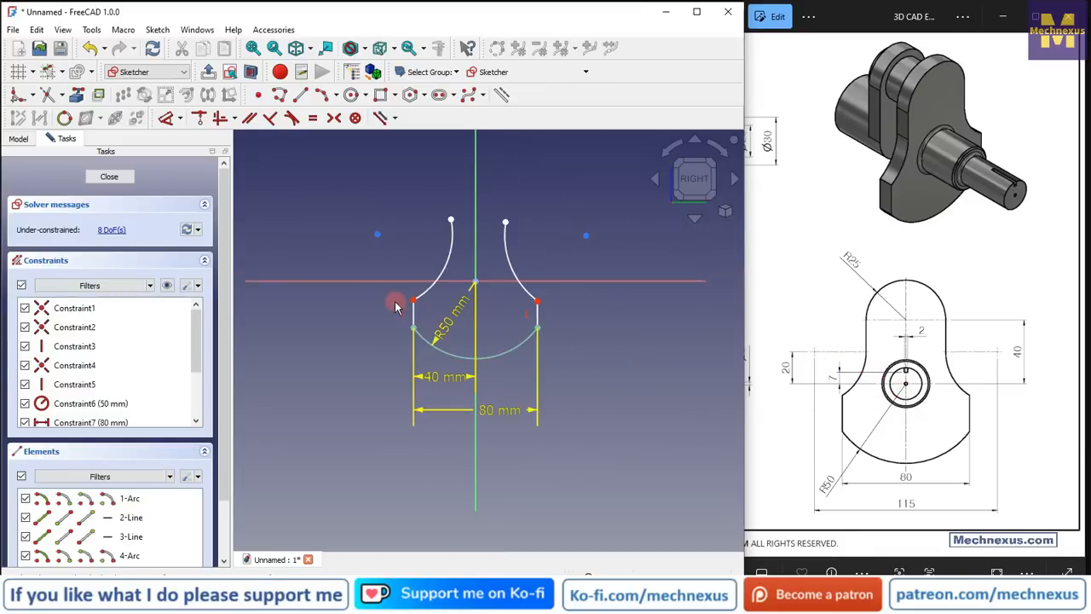
{"action": "scroll", "coordinate": [373, 244], "scroll_direction": "up", "scroll_amount": 2}
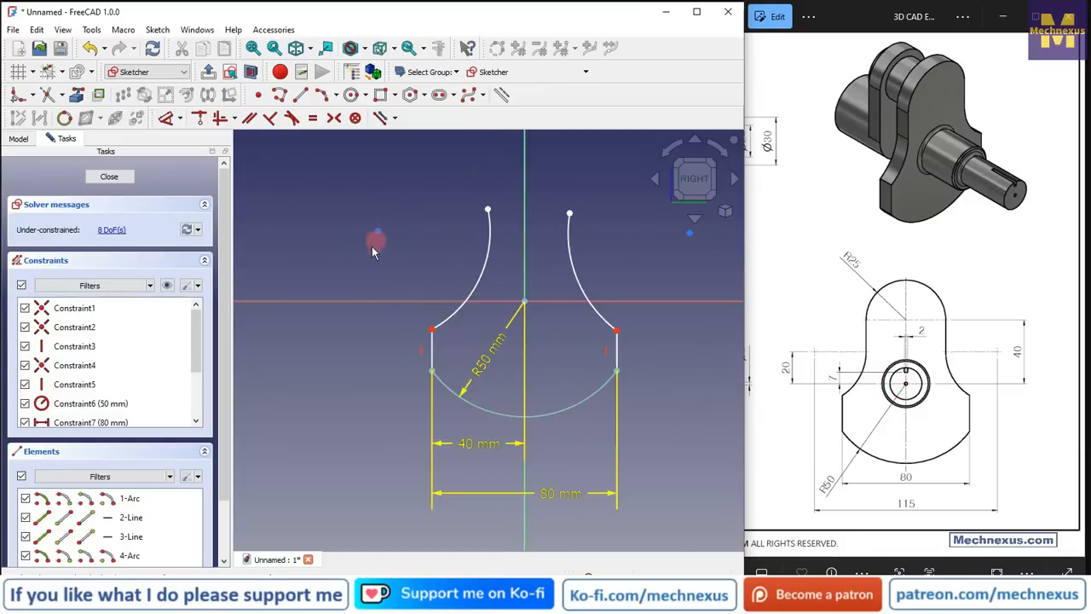
{"action": "left_click", "coordinate": [166, 121]}
{"action": "left_click", "coordinate": [524, 300]}
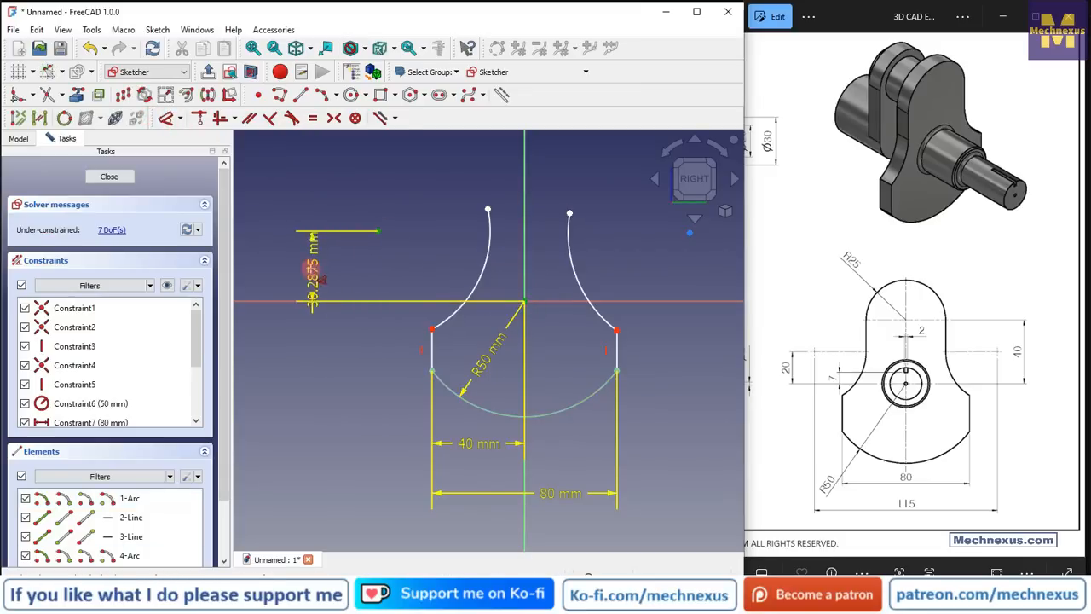
{"action": "left_click", "coordinate": [311, 264]}
{"action": "type", "text": "20"}
{"action": "key", "text": "Return"}
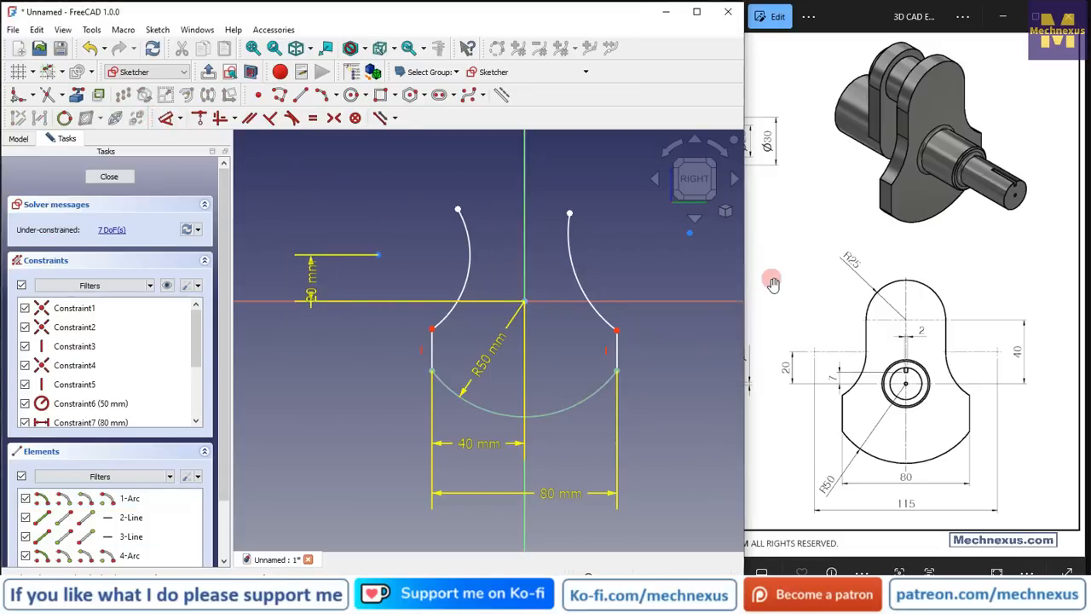
Move the 20 mm dimension label clear of its extension lines and constrain the two concave arcs' centres to be horizontally level
{"action": "left_click_drag", "start_coordinate": [313, 293], "coordinate": [336, 373]}
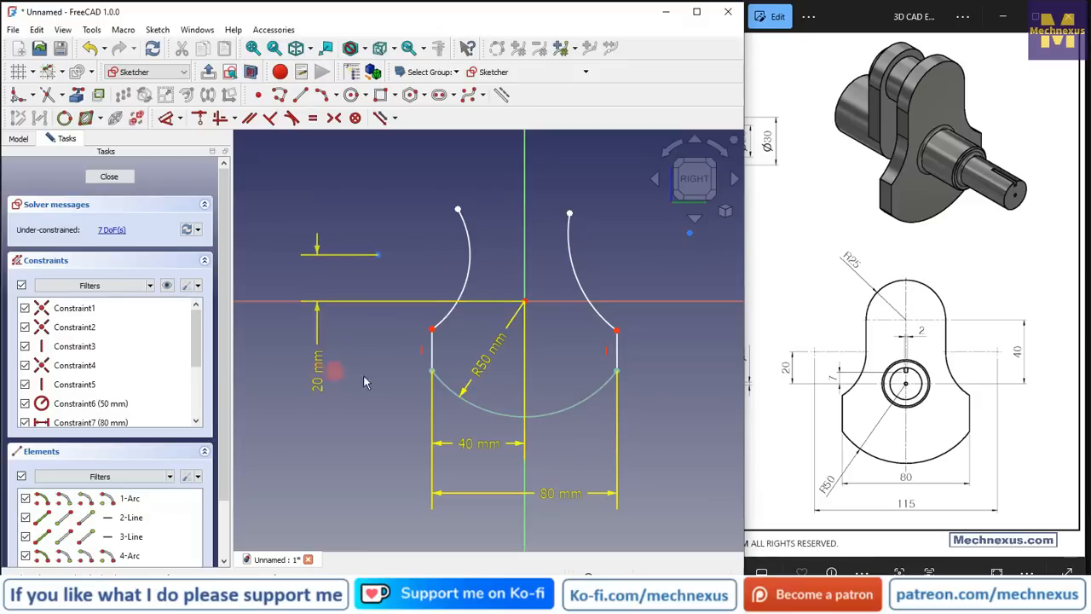
{"action": "left_click", "coordinate": [380, 256]}
{"action": "left_click", "coordinate": [692, 233]}
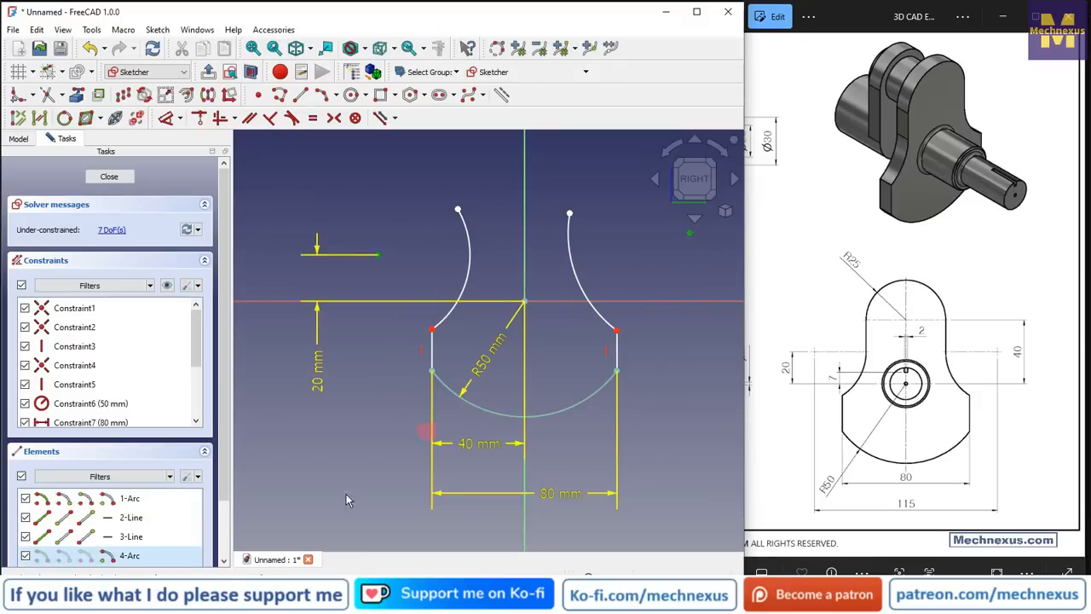
{"action": "left_click", "coordinate": [236, 120]}
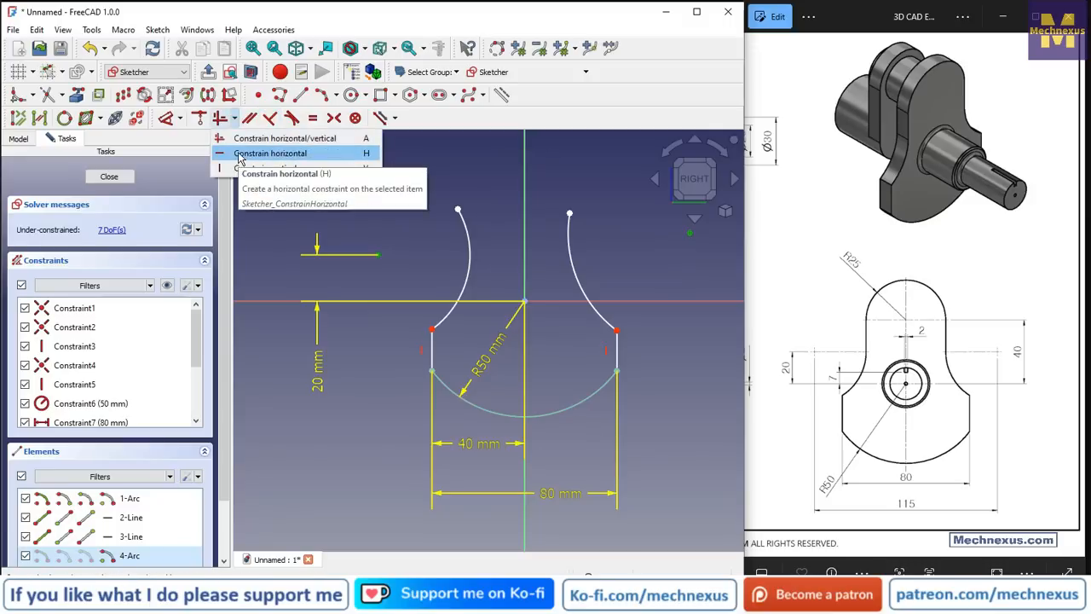
{"action": "left_click", "coordinate": [239, 153]}
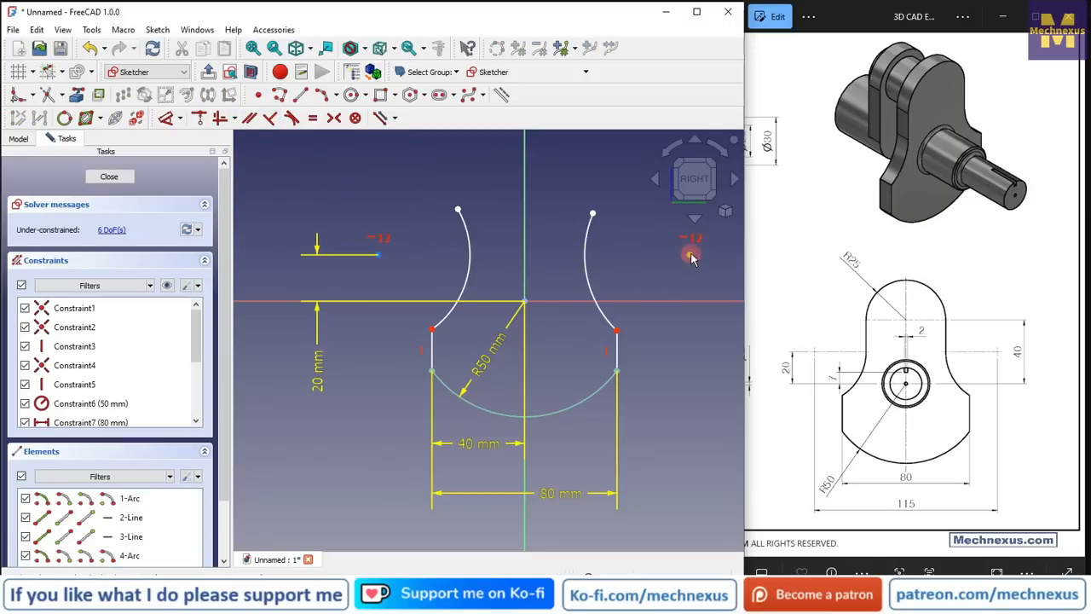
Pull both concave arc centres slightly outward and start a symmetry constraint from the left arc's centre
{"action": "scroll", "coordinate": [552, 334], "scroll_direction": "down", "scroll_amount": 2}
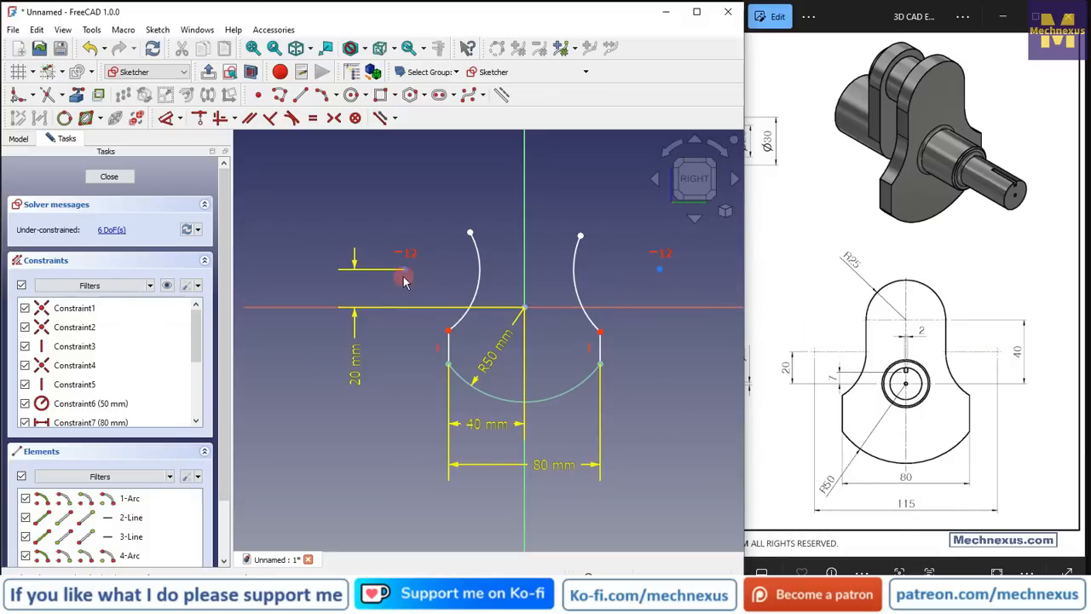
{"action": "mouse_move", "coordinate": [406, 272]}
{"action": "left_mouse_down"}
{"action": "mouse_move", "coordinate": [388, 266]}
{"action": "mouse_move", "coordinate": [416, 265]}
{"action": "mouse_move", "coordinate": [395, 269]}
{"action": "left_mouse_up"}
{"action": "mouse_move", "coordinate": [662, 270]}
{"action": "left_mouse_down"}
{"action": "mouse_move", "coordinate": [644, 270]}
{"action": "mouse_move", "coordinate": [664, 270]}
{"action": "left_mouse_up"}
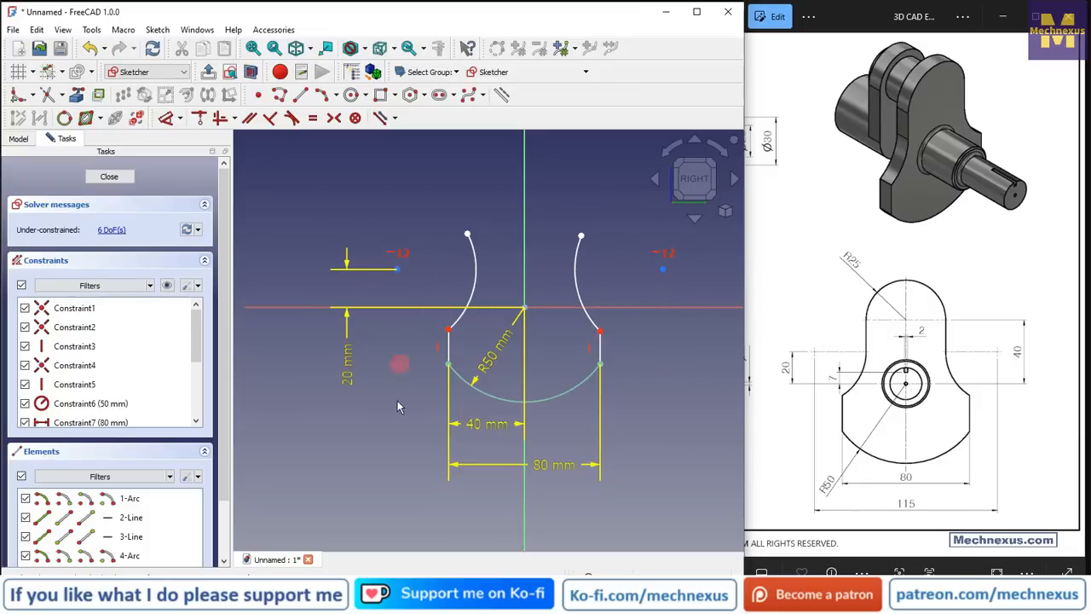
{"action": "left_click", "coordinate": [334, 117]}
{"action": "left_click", "coordinate": [401, 271]}
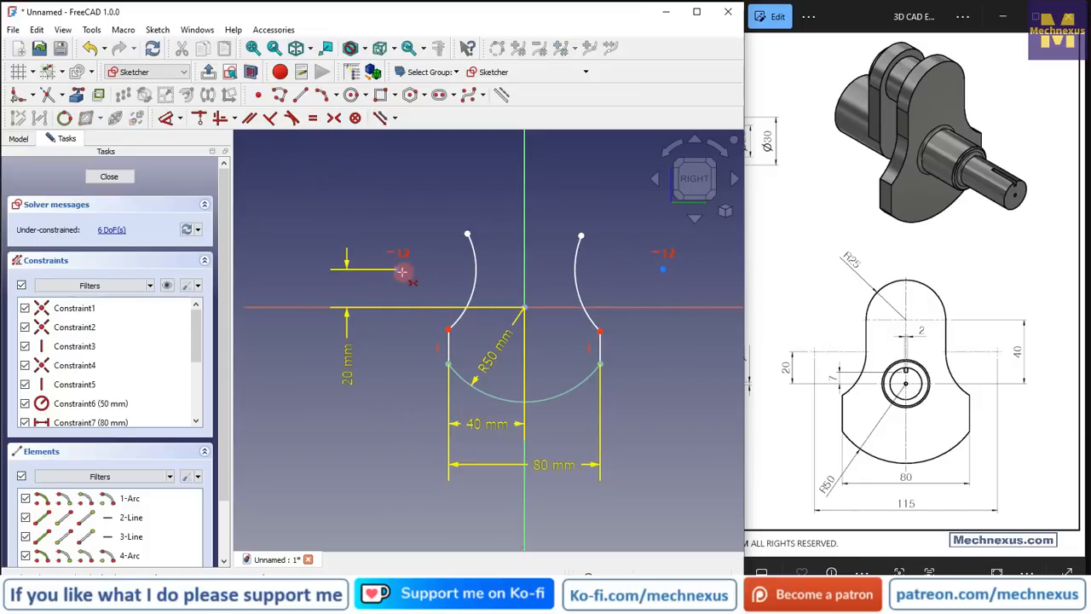
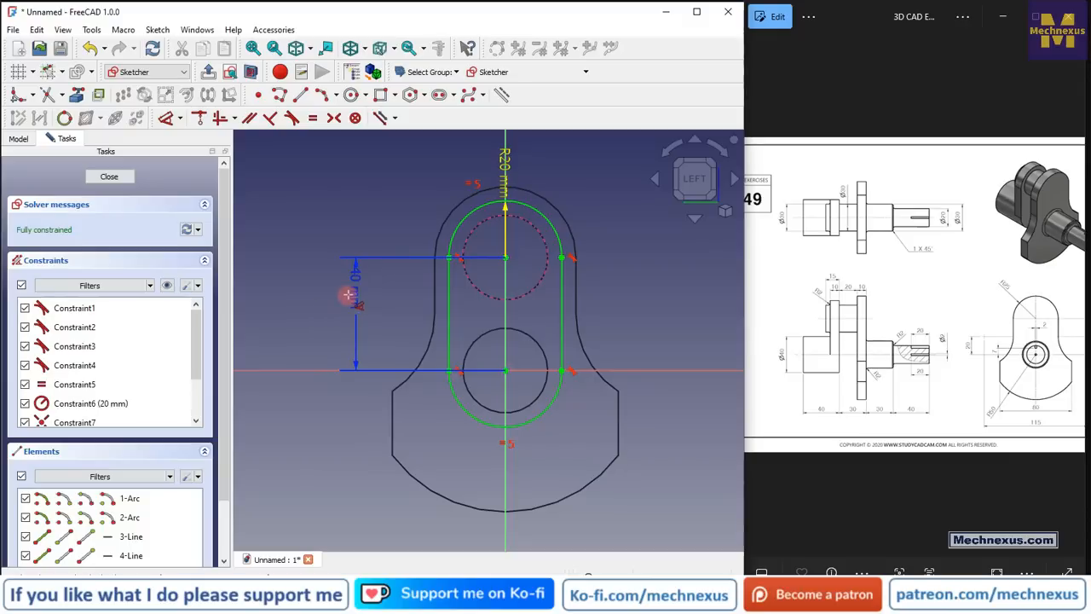
Rearrange the 40 mm and R20 mm dimension labels in the slot sketch and close the sketch
{"action": "mouse_move", "coordinate": [353, 292]}
{"action": "left_mouse_down"}
{"action": "mouse_move", "coordinate": [360, 318]}
{"action": "mouse_move", "coordinate": [355, 309]}
{"action": "left_mouse_up"}
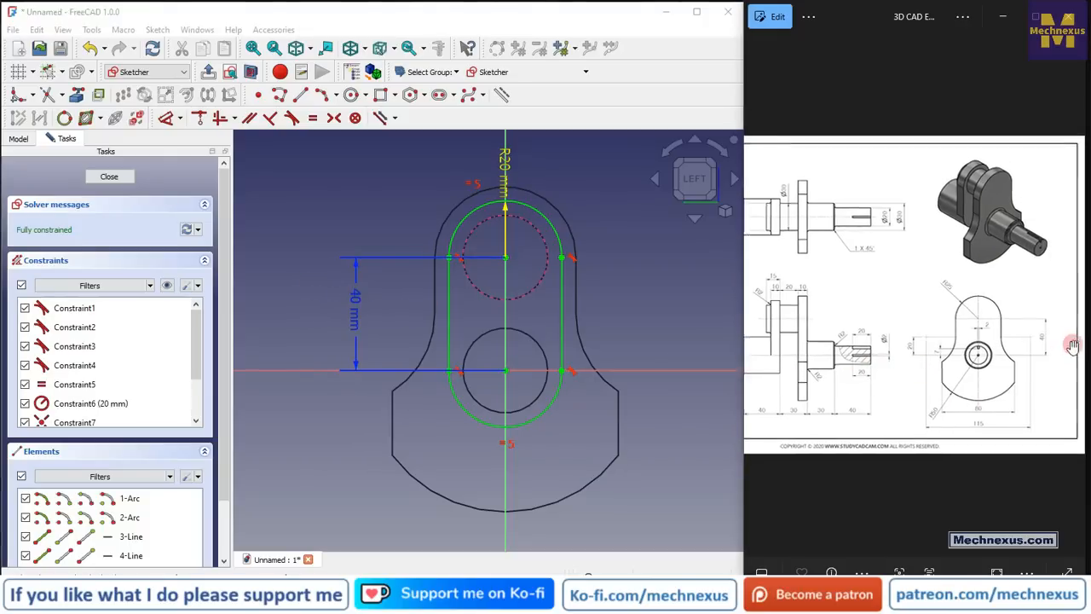
{"action": "scroll", "coordinate": [1054, 334], "scroll_direction": "up", "scroll_amount": 3}
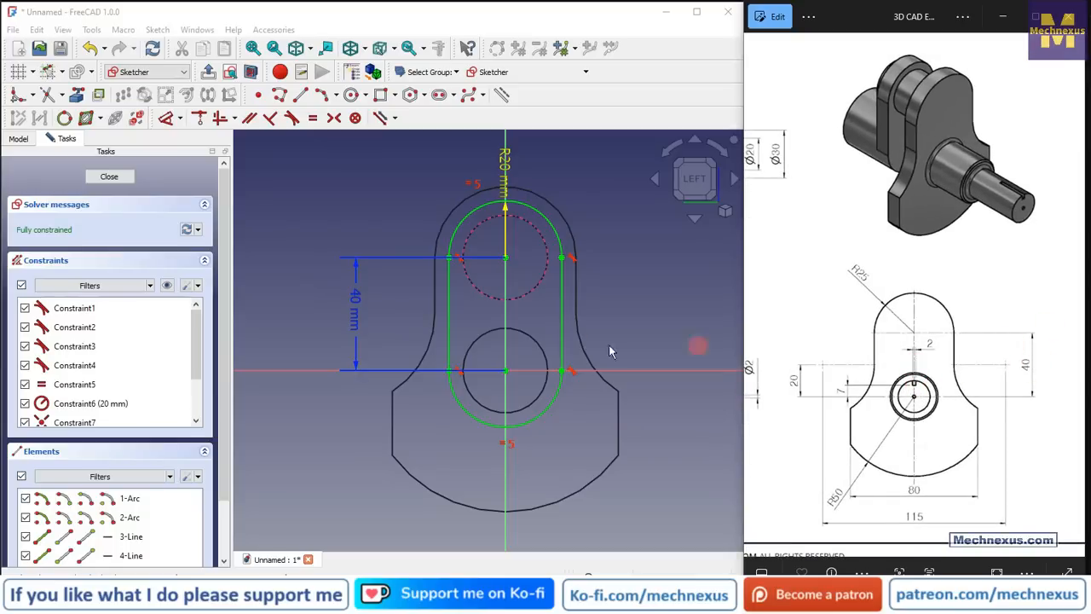
{"action": "scroll", "coordinate": [368, 288], "scroll_direction": "down", "scroll_amount": 2}
{"action": "scroll", "coordinate": [443, 187], "scroll_direction": "up", "scroll_amount": 2}
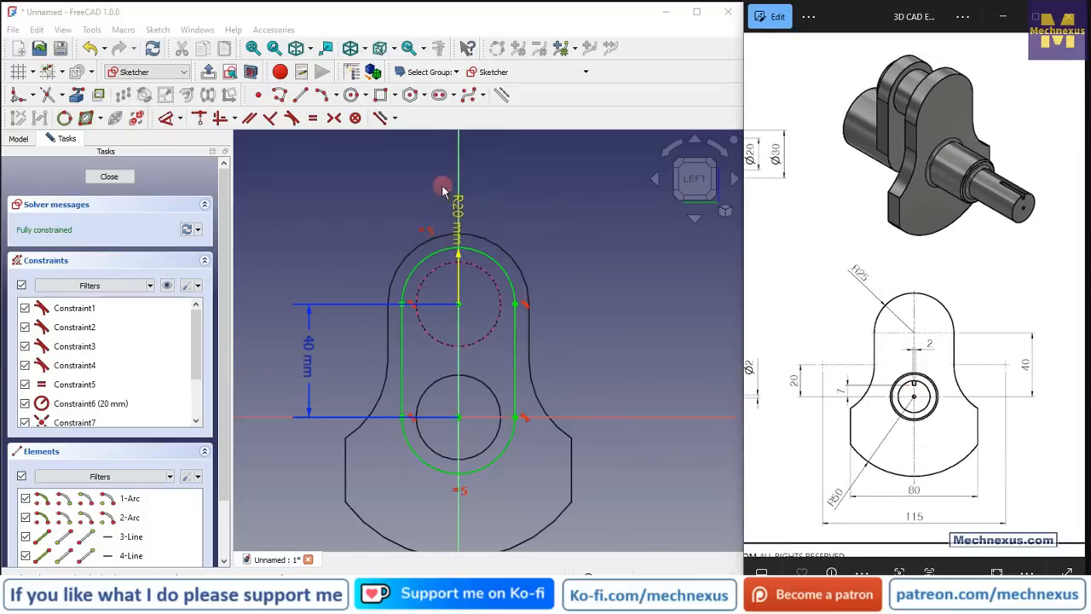
{"action": "left_click_drag", "start_coordinate": [455, 217], "coordinate": [401, 206]}
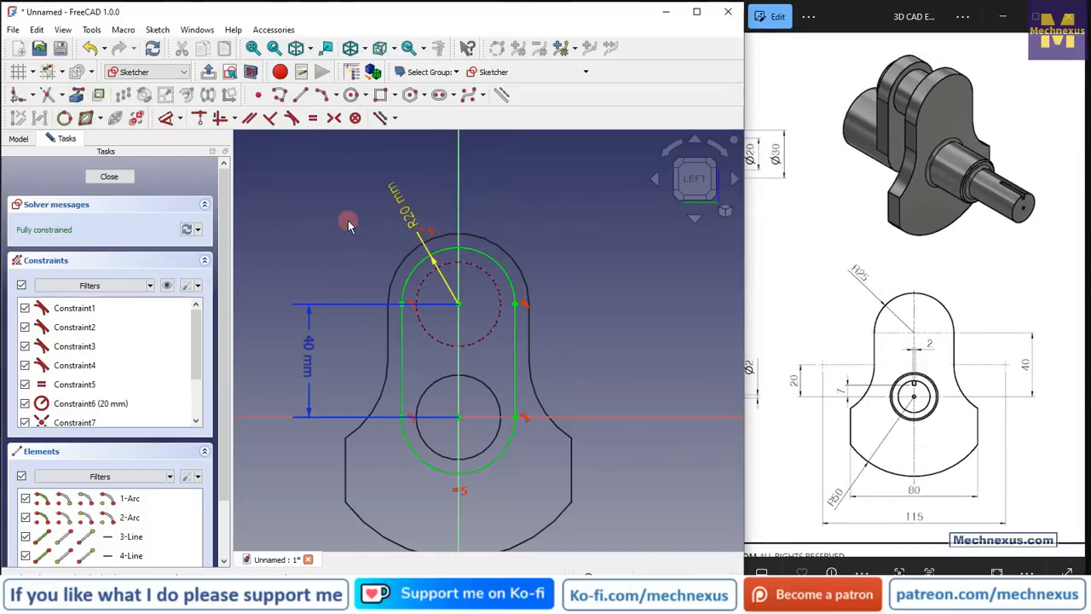
{"action": "left_click", "coordinate": [110, 176]}
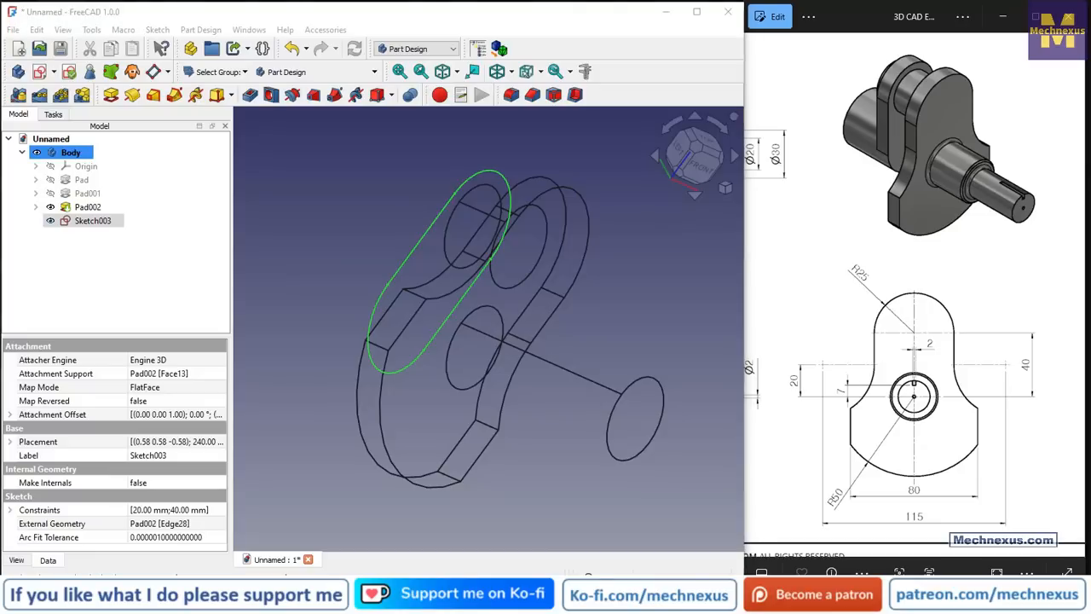
Switch the model display to Flat lines and pad the slot-shaped sketch by 10 mm along its normal
{"action": "scroll", "coordinate": [989, 307], "scroll_direction": "down", "scroll_amount": 2}
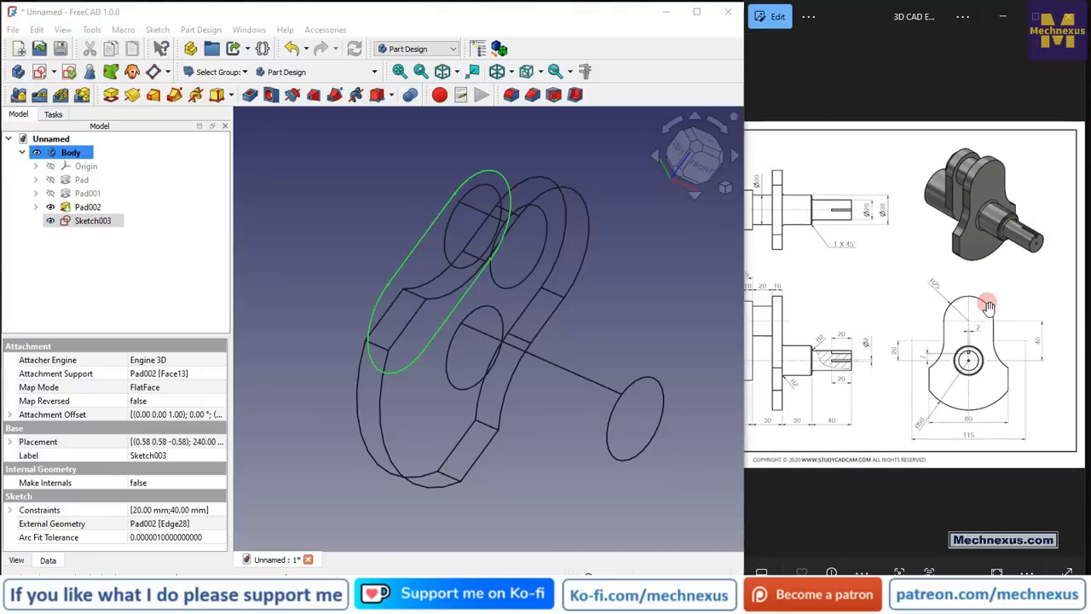
{"action": "scroll", "coordinate": [843, 311], "scroll_direction": "up", "scroll_amount": 5}
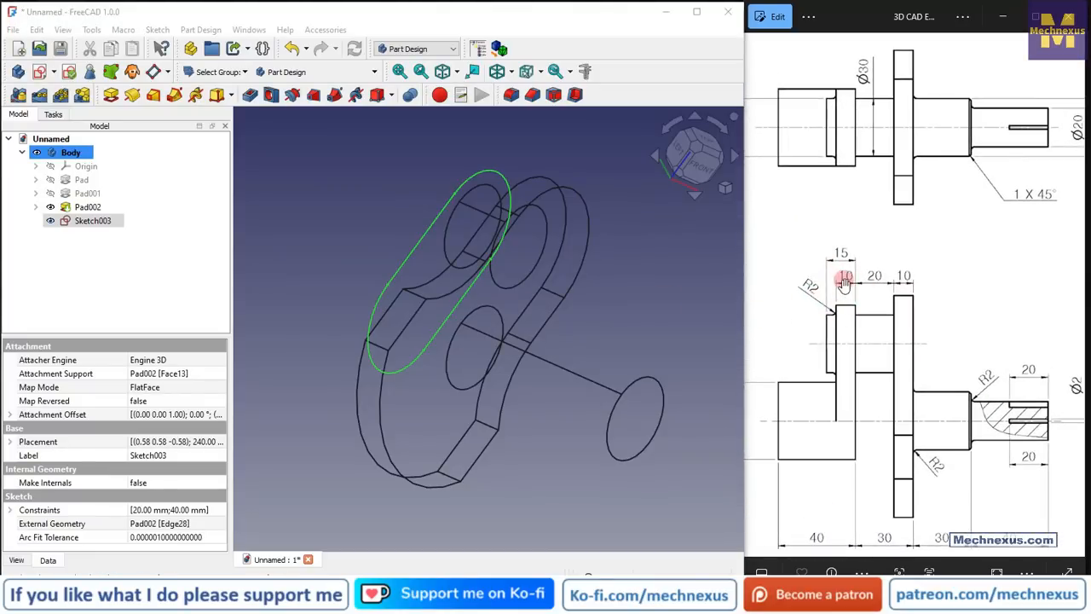
{"action": "scroll", "coordinate": [605, 287], "scroll_direction": "down", "scroll_amount": 2}
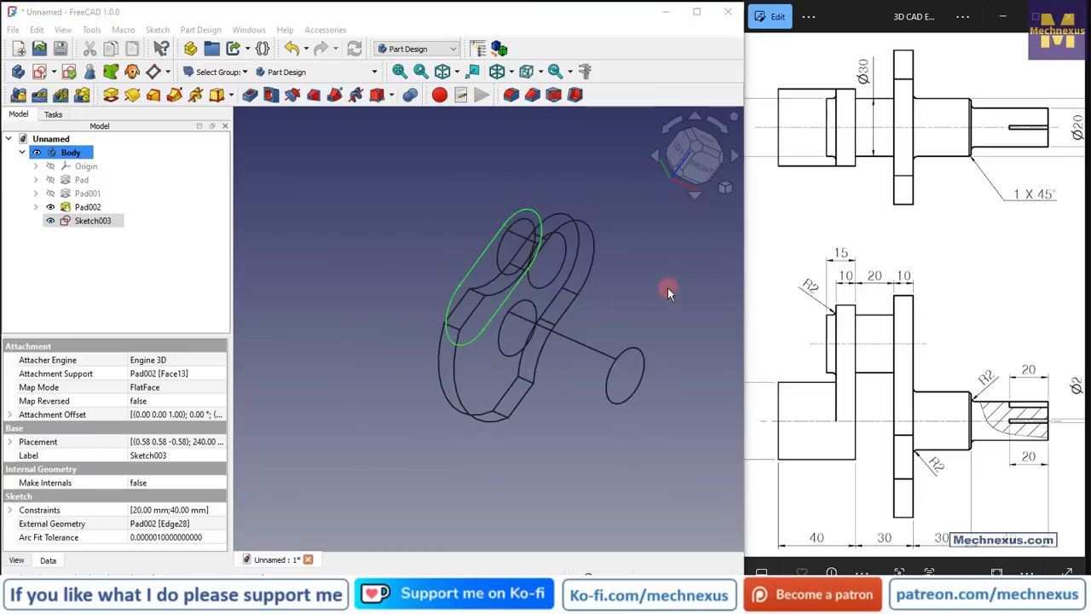
{"action": "left_click", "coordinate": [667, 288]}
{"action": "left_click", "coordinate": [510, 71]}
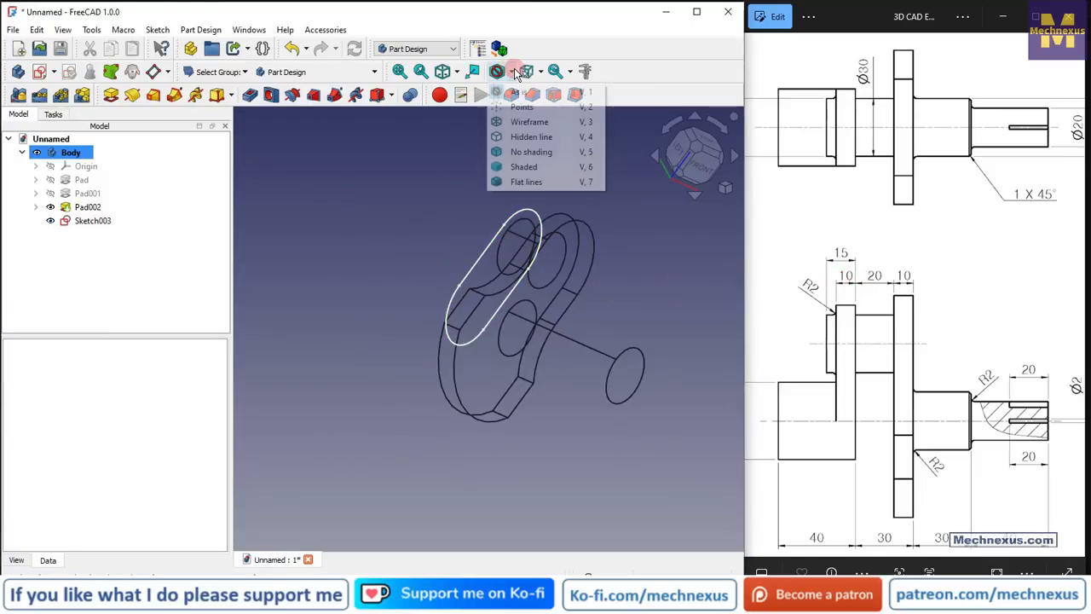
{"action": "left_click", "coordinate": [508, 181]}
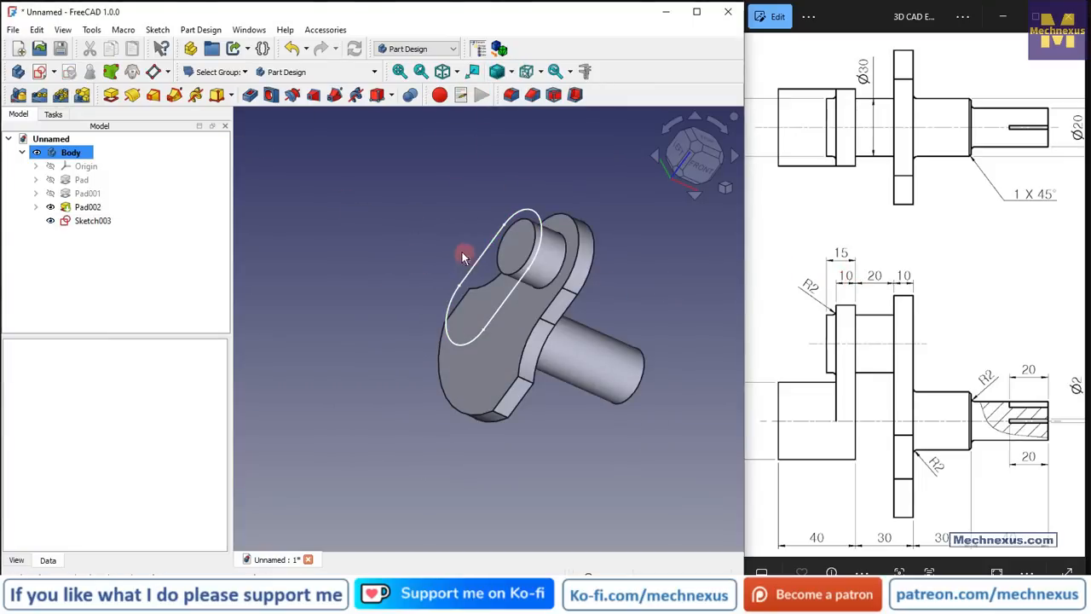
{"action": "left_click", "coordinate": [95, 222]}
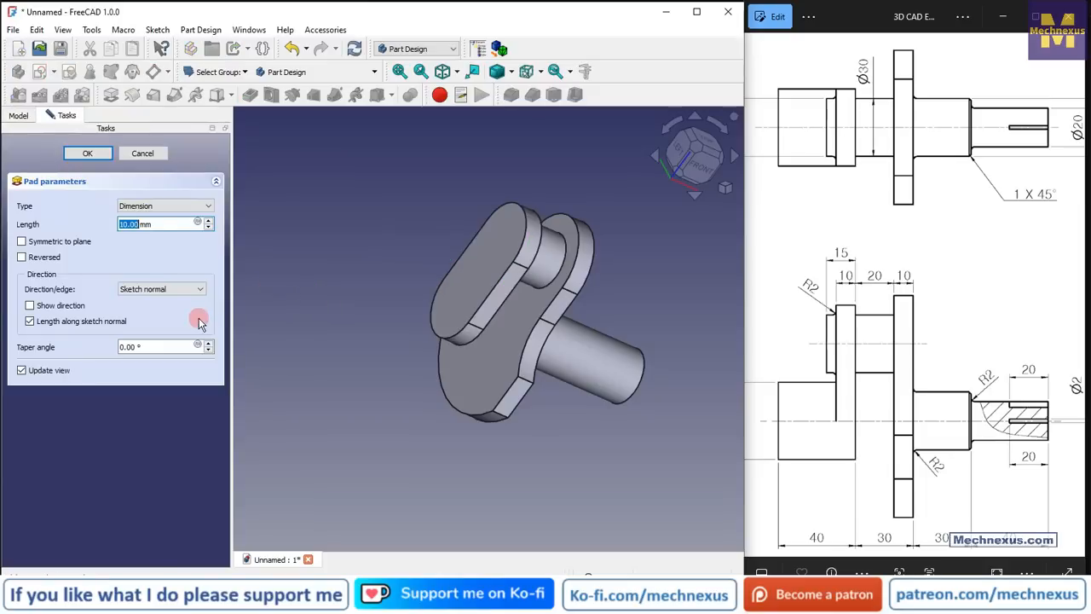
{"action": "left_click", "coordinate": [87, 153]}
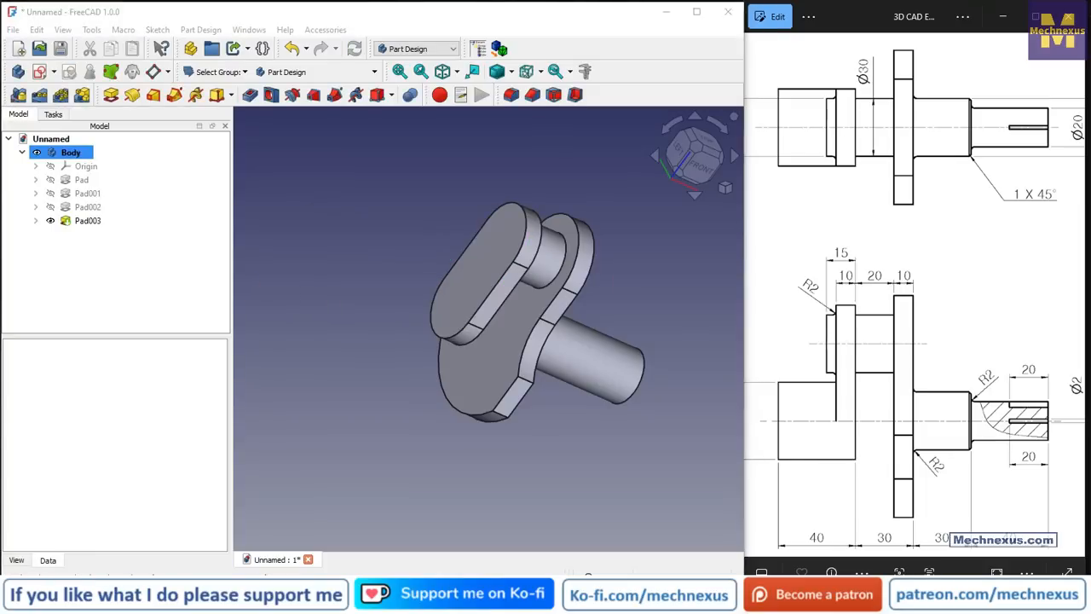
Create a new sketch on the outer flat face of the slot-shaped web
{"action": "left_click", "coordinate": [793, 386]}
{"action": "scroll", "coordinate": [807, 292], "scroll_direction": "down", "scroll_amount": 3}
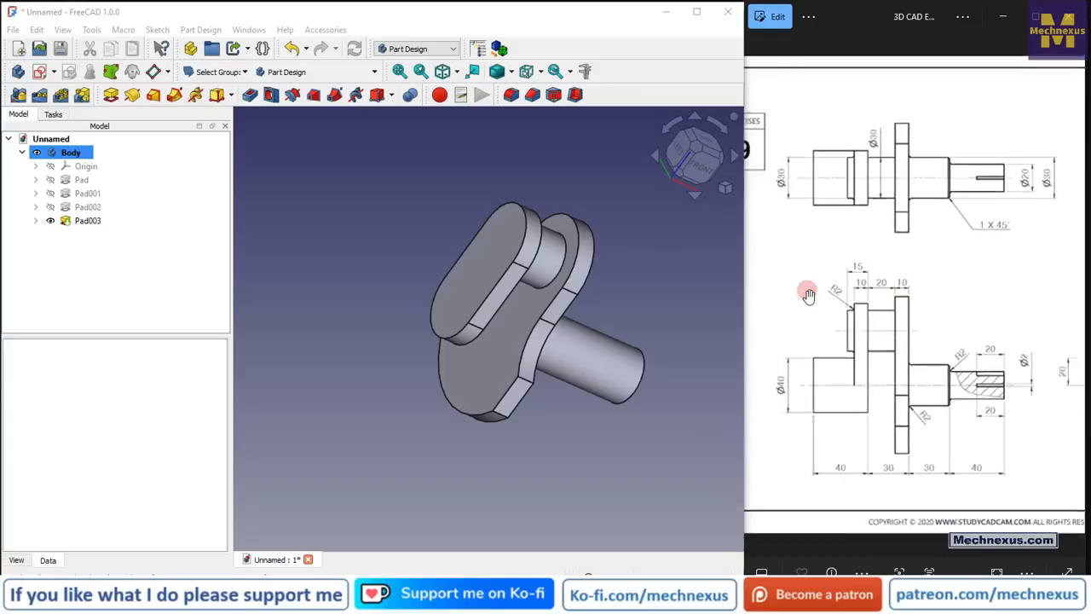
{"action": "scroll", "coordinate": [1023, 200], "scroll_direction": "up", "scroll_amount": 4}
{"action": "left_click_drag", "start_coordinate": [972, 220], "coordinate": [776, 277]}
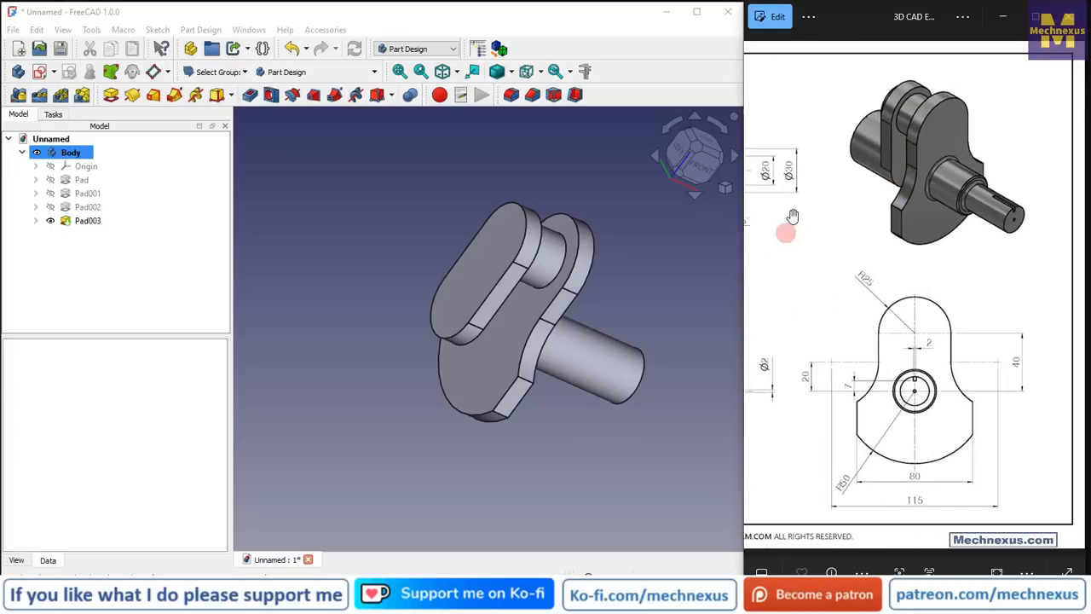
{"action": "left_click", "coordinate": [451, 317]}
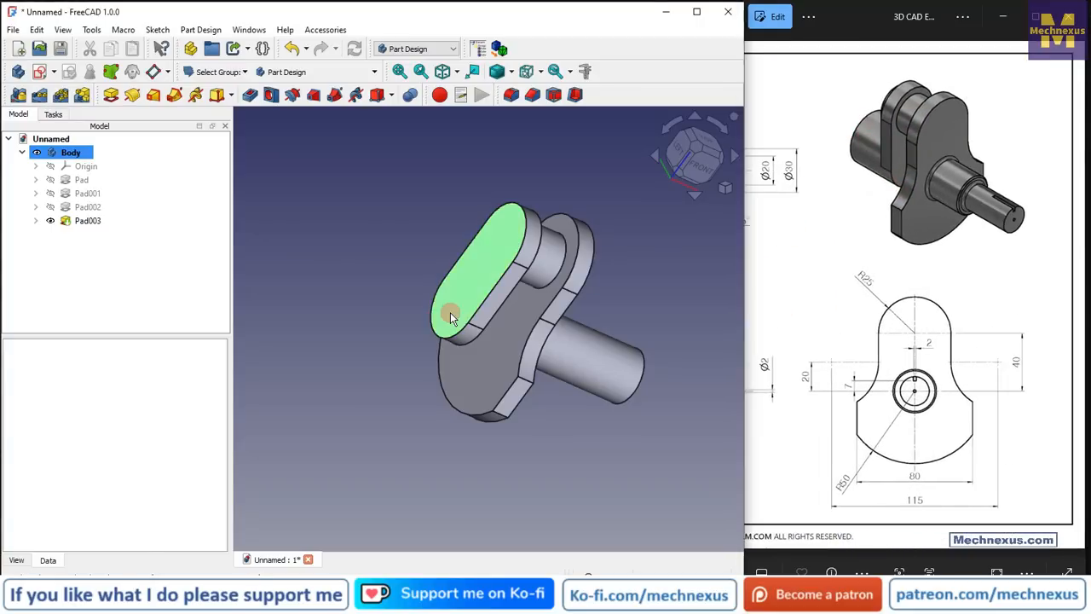
{"action": "scroll", "coordinate": [956, 298], "scroll_direction": "down", "scroll_amount": 1}
{"action": "scroll", "coordinate": [946, 308], "scroll_direction": "down", "scroll_amount": 2}
{"action": "scroll", "coordinate": [793, 353], "scroll_direction": "up", "scroll_amount": 5}
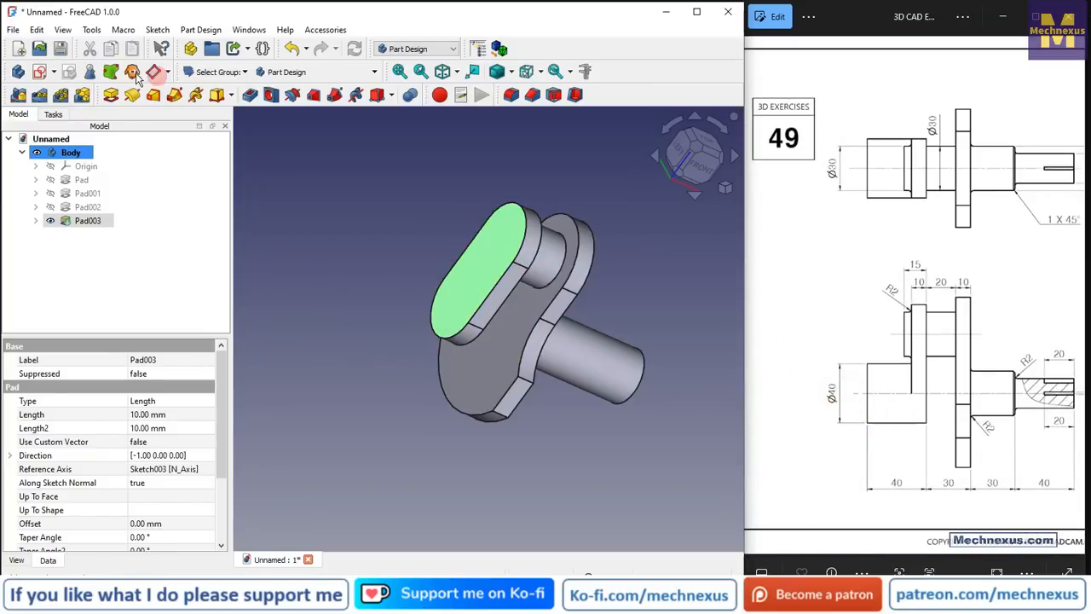
{"action": "left_click", "coordinate": [44, 74]}
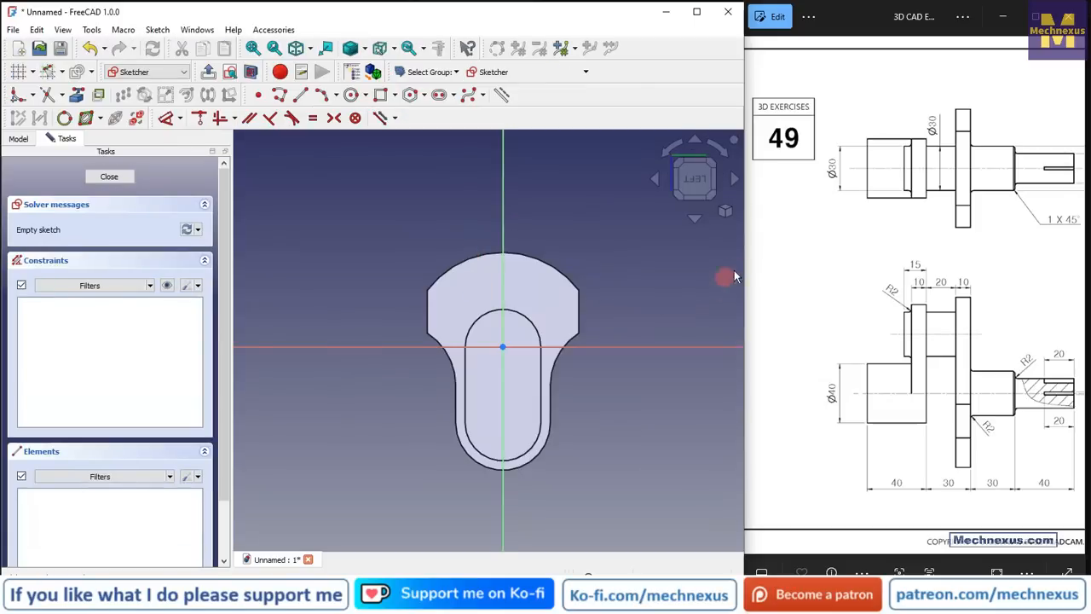
Bring the lower rounded edge of the slot-shaped web into the sketch as external geometry
{"action": "left_click", "coordinate": [724, 211]}
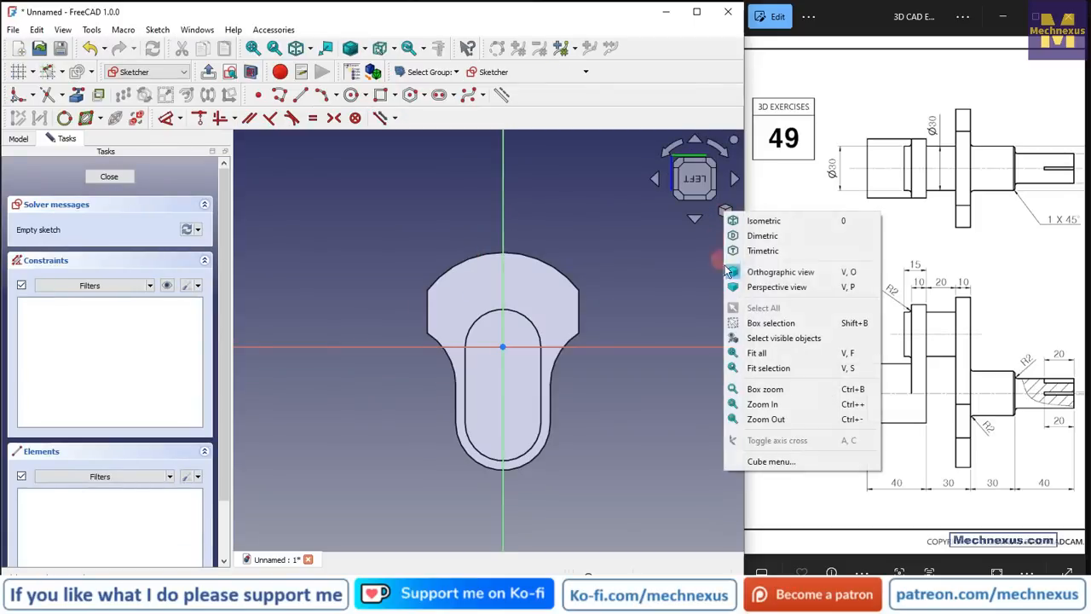
{"action": "left_click", "coordinate": [761, 221]}
{"action": "scroll", "coordinate": [445, 358], "scroll_direction": "down", "scroll_amount": 3}
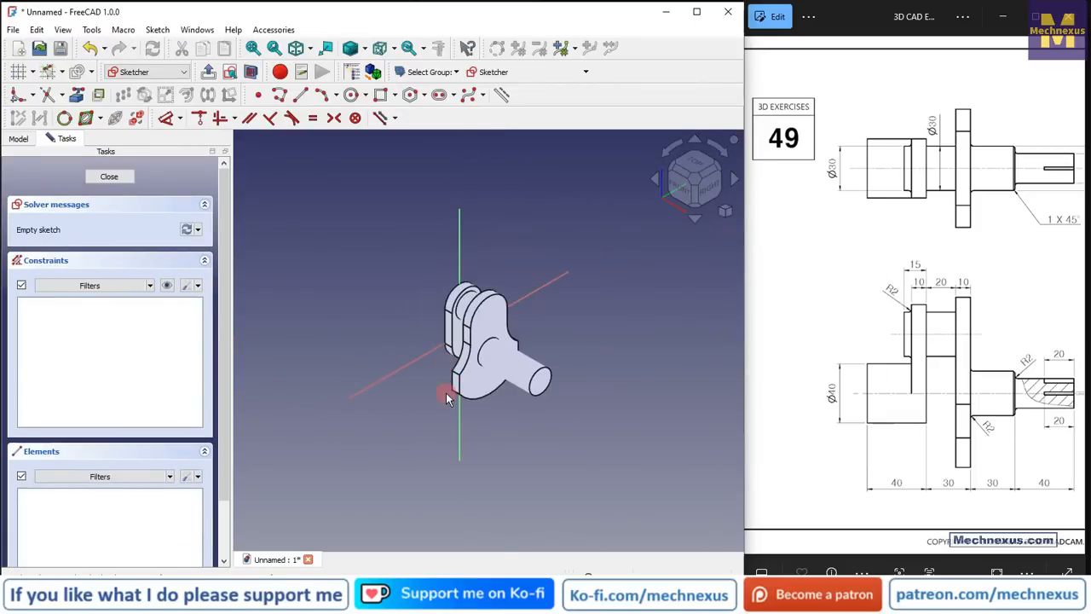
{"action": "left_click", "coordinate": [686, 191]}
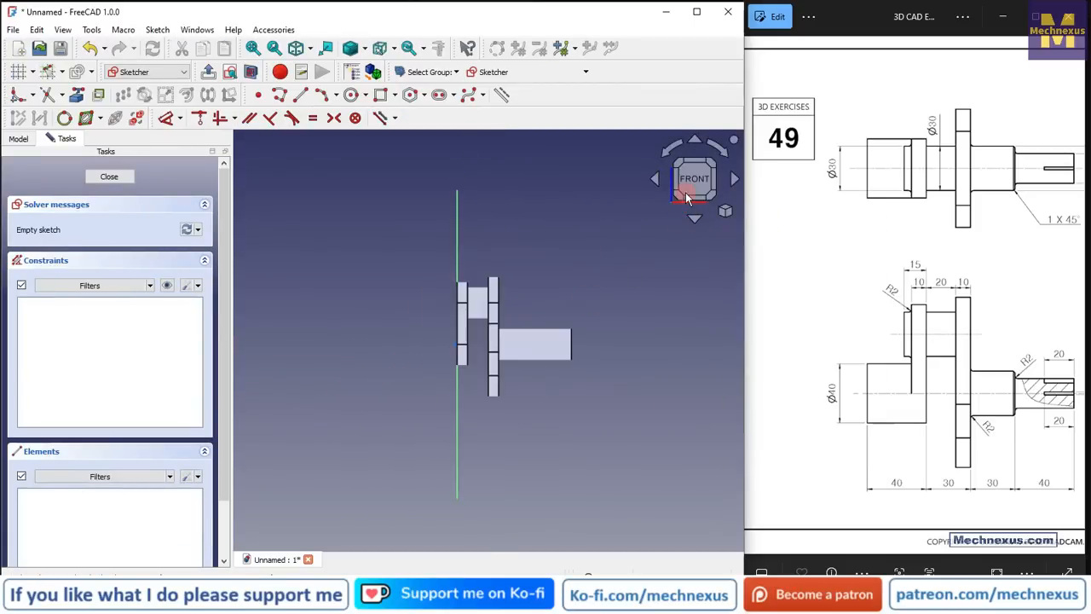
{"action": "left_click", "coordinate": [733, 182]}
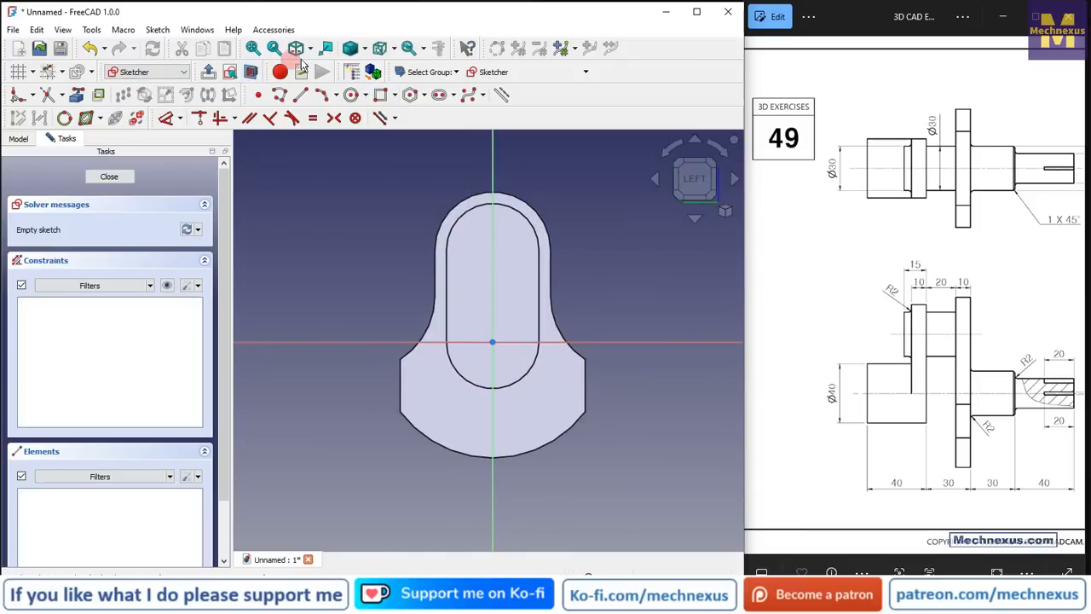
{"action": "left_click", "coordinate": [166, 118]}
{"action": "left_click", "coordinate": [511, 392]}
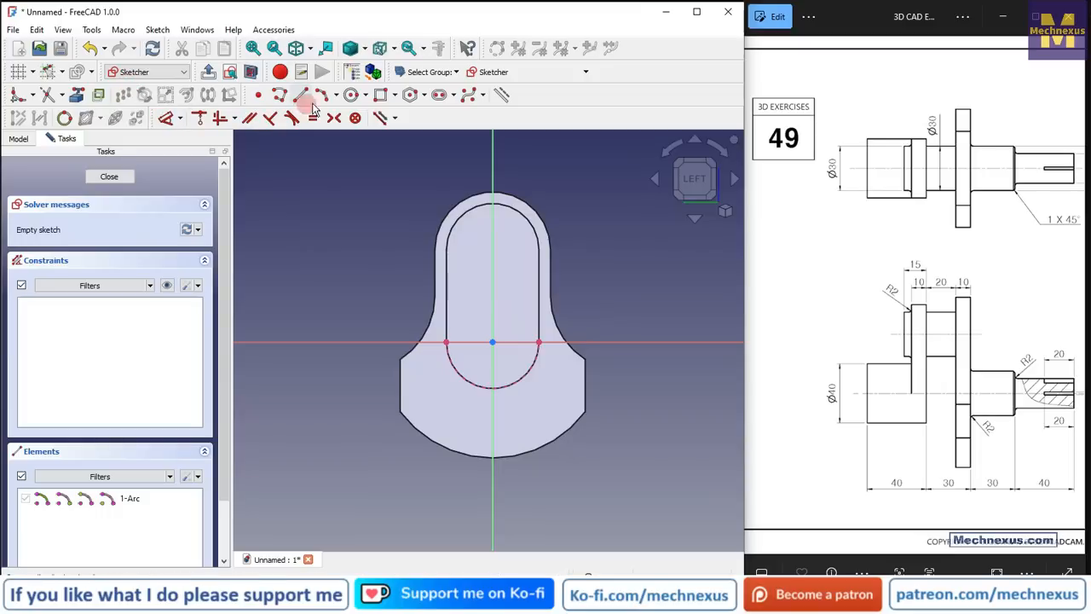
Draw a circle centred on the origin and tangent to the referenced arc so both share the same outline, and finish the sketch
{"action": "left_click", "coordinate": [350, 95]}
{"action": "left_click", "coordinate": [493, 342]}
{"action": "left_click", "coordinate": [539, 342]}
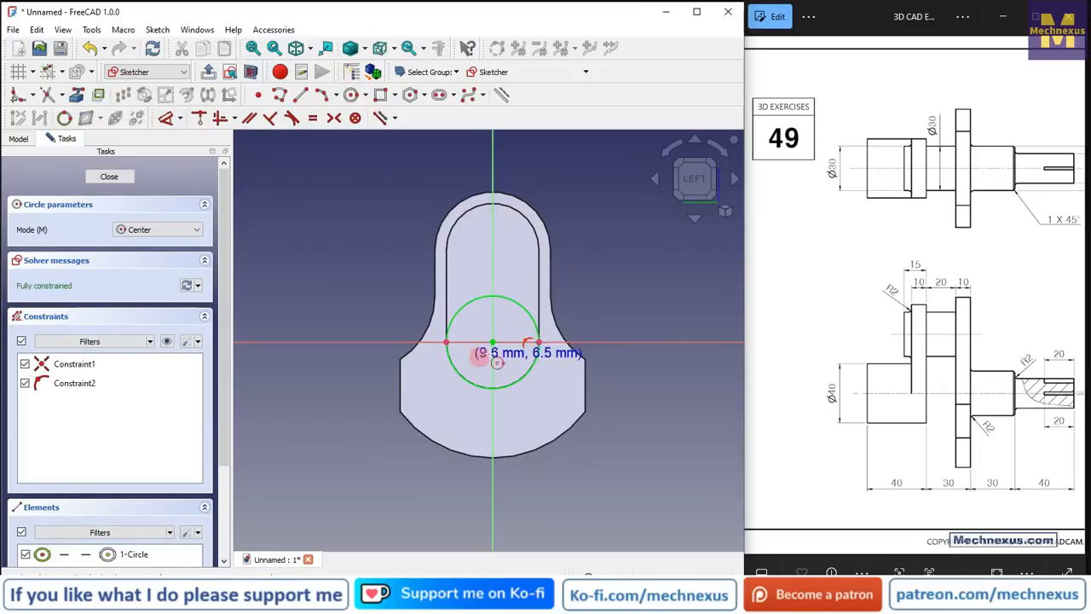
{"action": "scroll", "coordinate": [493, 342], "scroll_direction": "down", "scroll_amount": 2}
{"action": "middle_click_drag", "start_coordinate": [494, 345], "coordinate": [413, 390]}
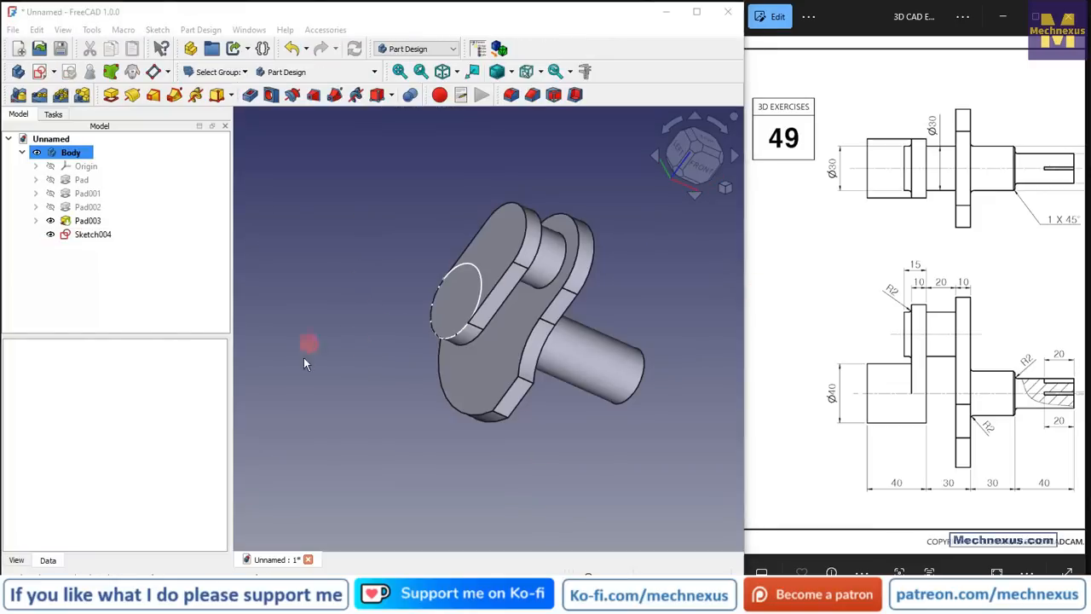
Pad the circle sketch by 30 mm outward from the slot-shaped web
{"action": "left_click", "coordinate": [84, 236]}
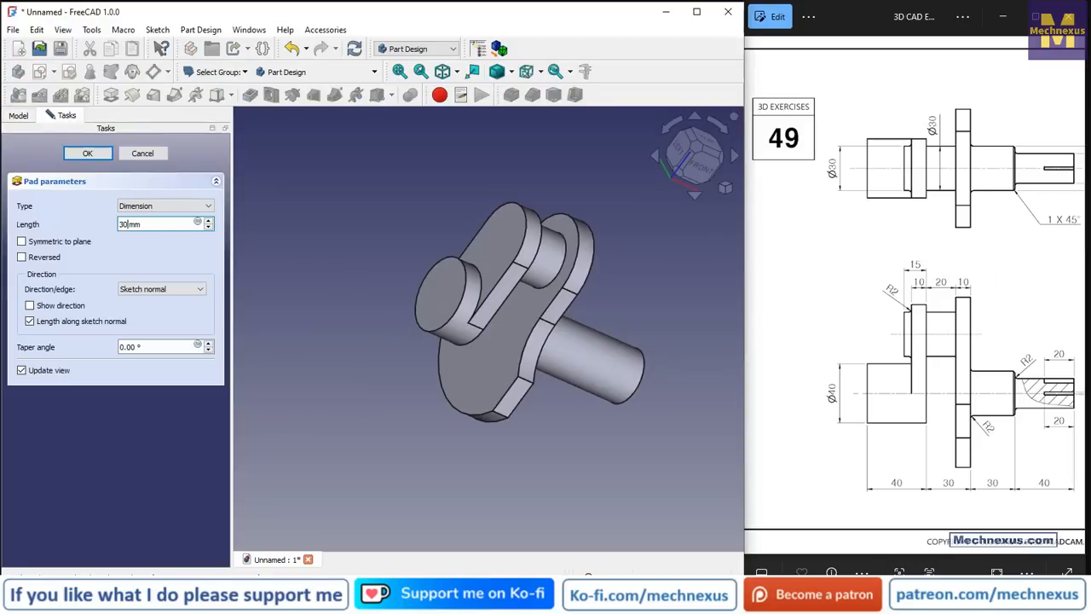
{"action": "left_click", "coordinate": [88, 153]}
{"action": "middle_click_drag", "start_coordinate": [367, 227], "coordinate": [337, 340]}
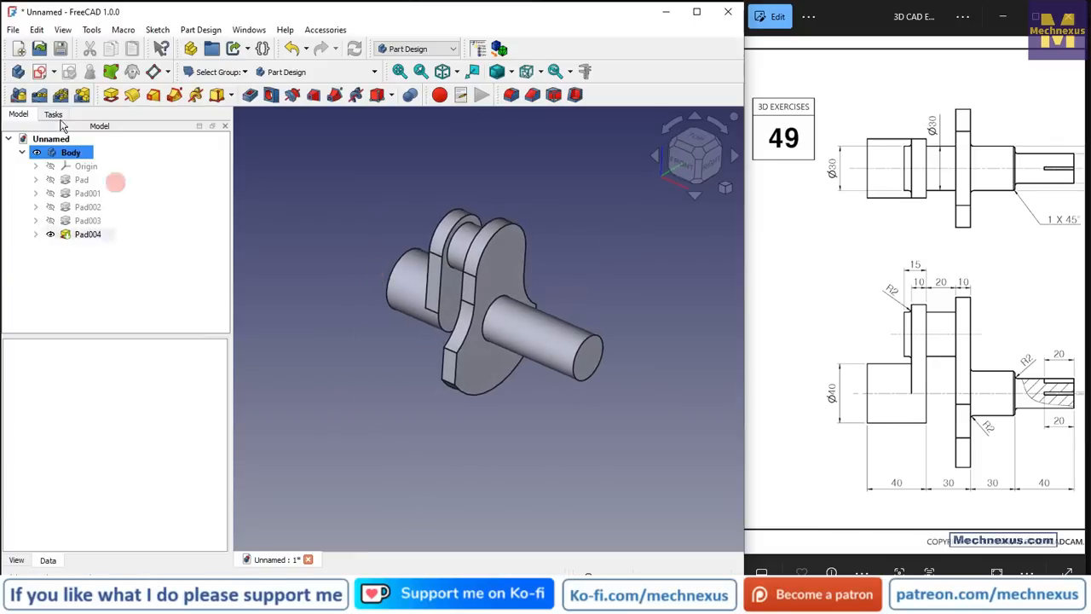
Save the document as "FreeCAD Part Modeling Tutorial 132_R1" in the tutorial 132 folder
{"action": "key", "text": "ctrl+s"}
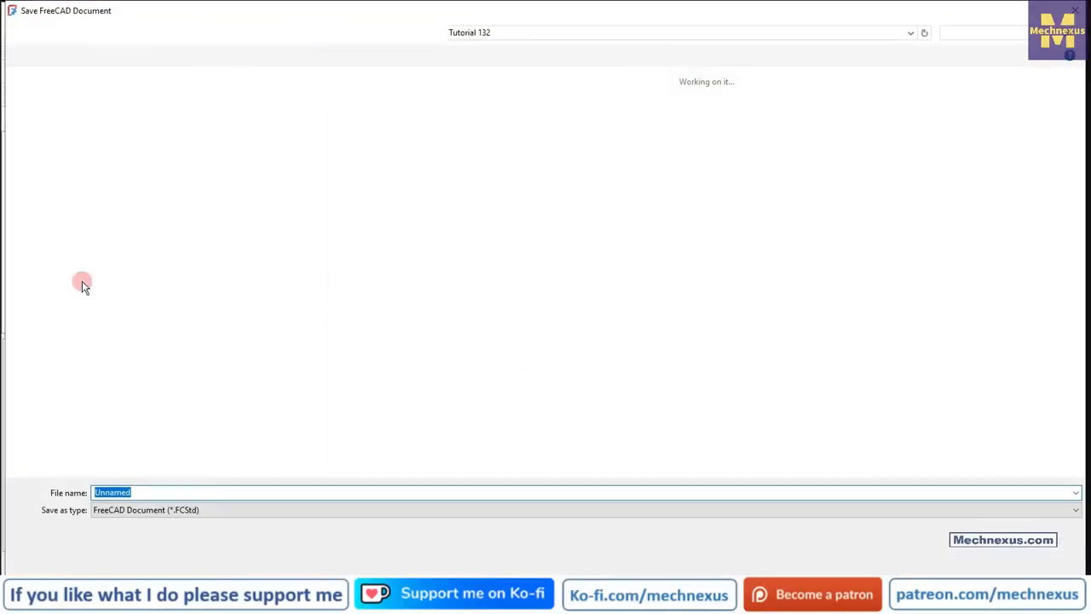
{"action": "left_click", "coordinate": [466, 171]}
{"action": "left_click", "coordinate": [265, 496]}
{"action": "type", "text": "_R"}
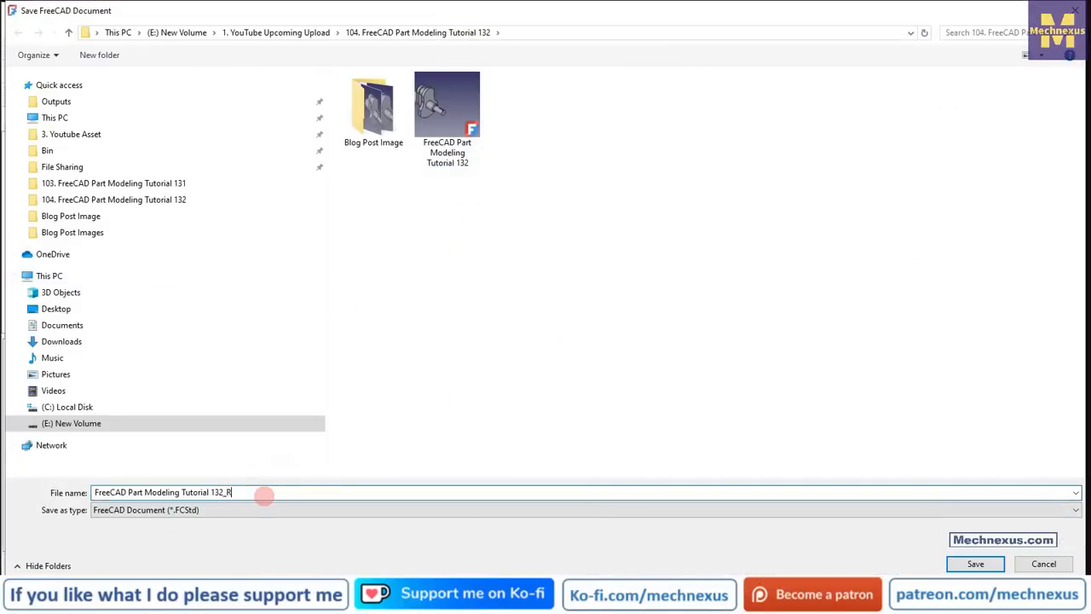
{"action": "type", "text": "1"}
{"action": "key", "text": "Return"}
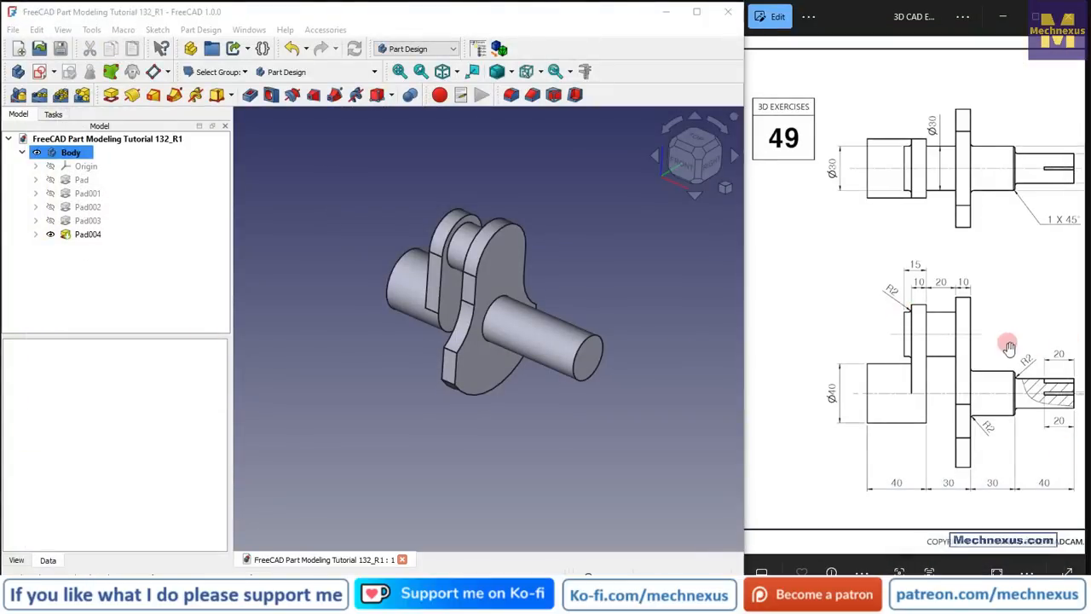
Create a new sketch on the free end face of the long journal beside the larger web
{"action": "left_click_drag", "start_coordinate": [1015, 342], "coordinate": [871, 348]}
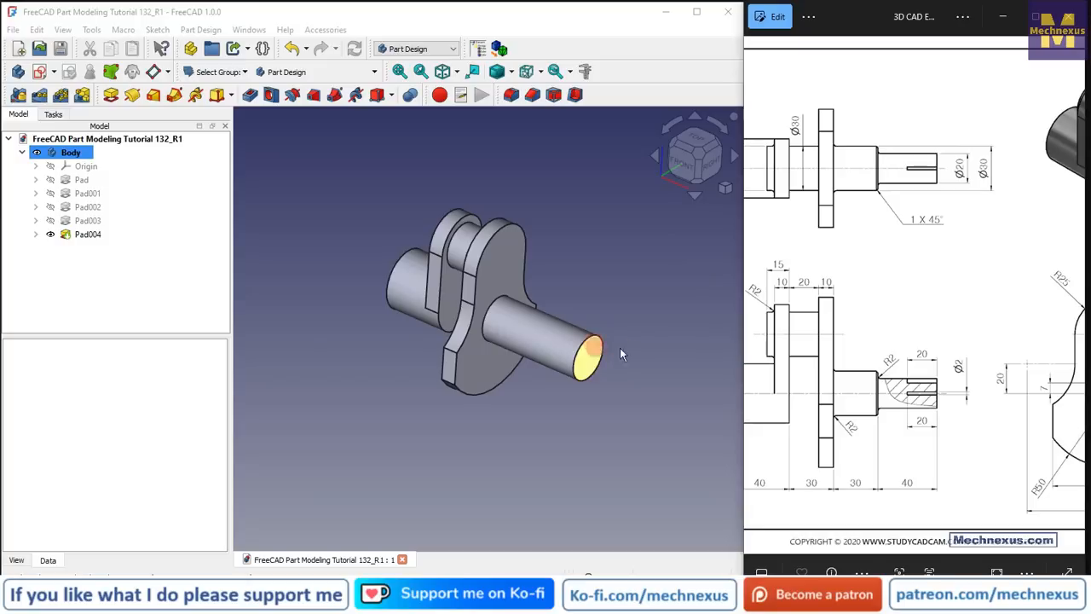
{"action": "left_click", "coordinate": [673, 397]}
{"action": "scroll", "coordinate": [597, 350], "scroll_direction": "up", "scroll_amount": 5}
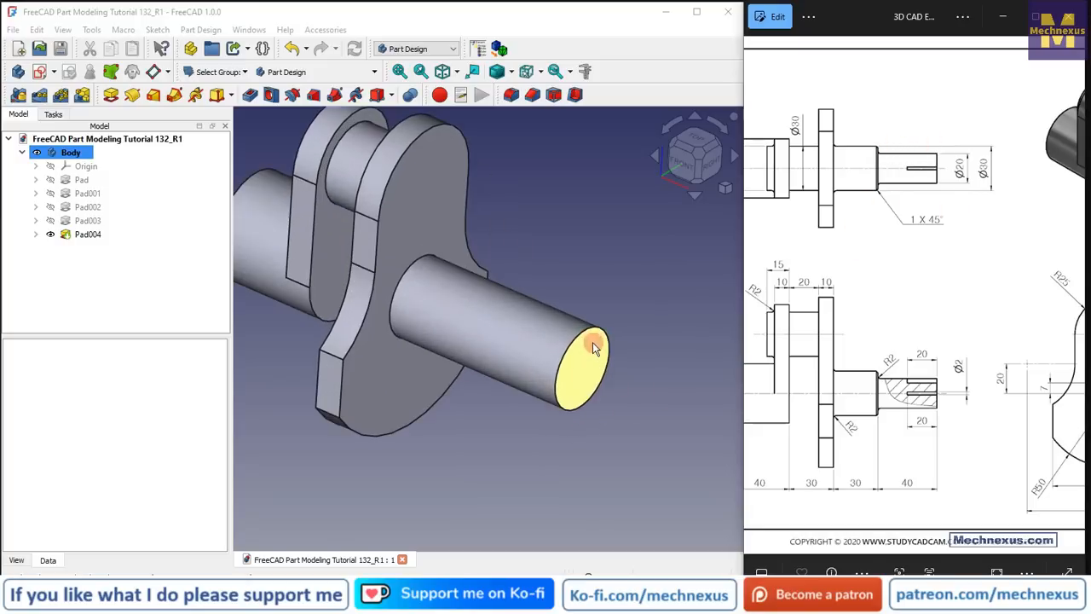
{"action": "left_click", "coordinate": [593, 342]}
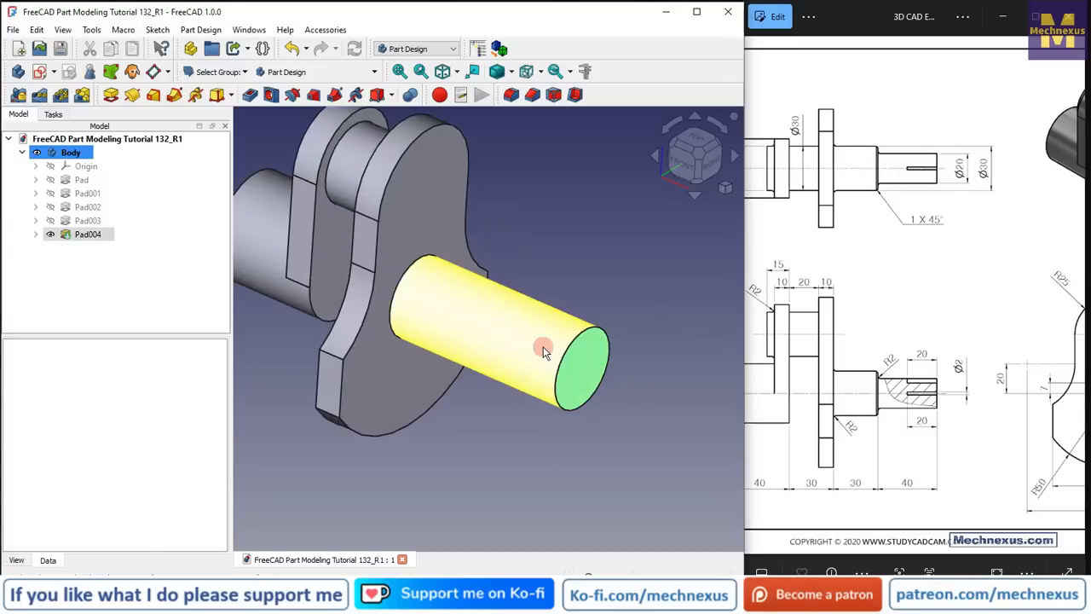
{"action": "left_click", "coordinate": [43, 74]}
Bring the journal's circular end edge into the sketch as external geometry and view the sketch straight on
{"action": "mouse_move", "coordinate": [464, 306]}
{"action": "middle_mouse_down"}
{"action": "mouse_move", "coordinate": [535, 345]}
{"action": "mouse_move", "coordinate": [491, 344]}
{"action": "middle_mouse_up"}
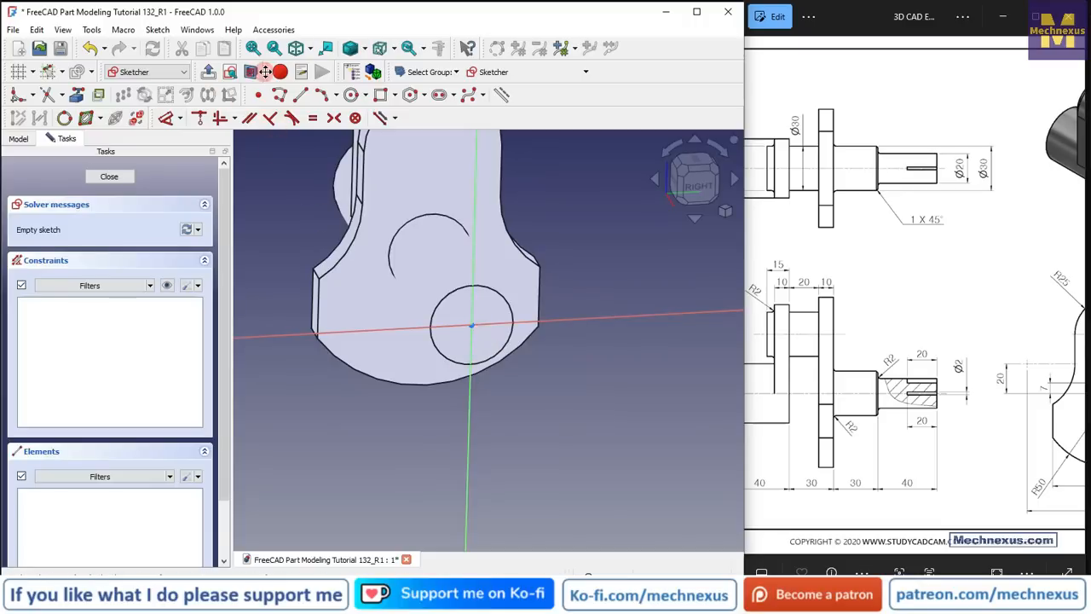
{"action": "left_click", "coordinate": [507, 306]}
{"action": "scroll", "coordinate": [412, 353], "scroll_direction": "up", "scroll_amount": 1}
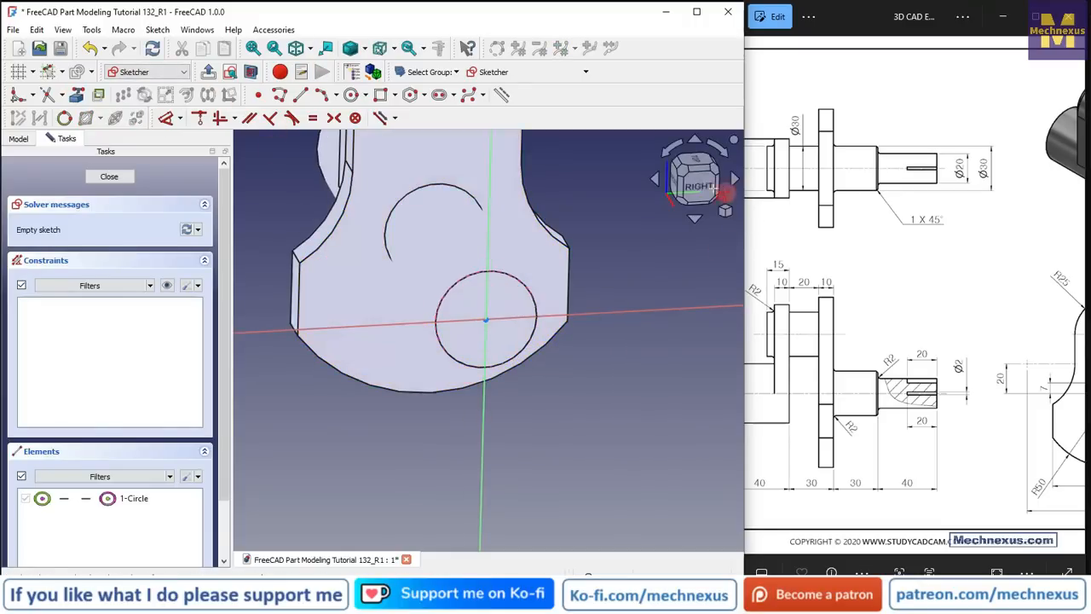
{"action": "left_click", "coordinate": [703, 186]}
{"action": "scroll", "coordinate": [529, 315], "scroll_direction": "up", "scroll_amount": 1}
{"action": "scroll", "coordinate": [395, 285], "scroll_direction": "down", "scroll_amount": 1}
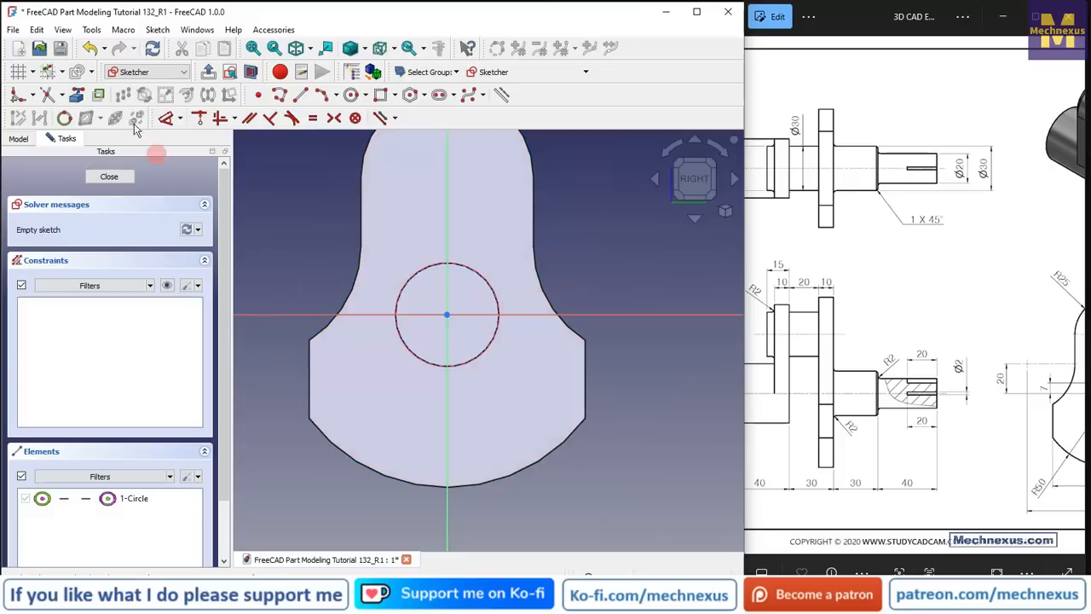
Draw two concentric circles centred on the origin inside the referenced edge, the inner one about 14 mm in diameter
{"action": "left_click", "coordinate": [351, 94]}
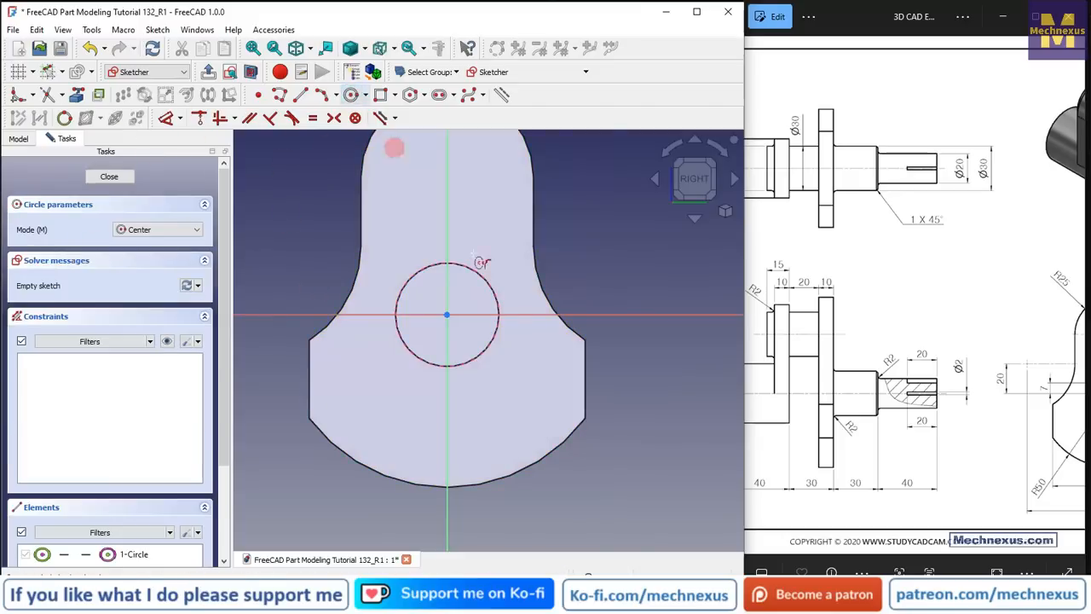
{"action": "scroll", "coordinate": [439, 281], "scroll_direction": "up", "scroll_amount": 1}
{"action": "left_click", "coordinate": [452, 332]}
{"action": "left_click", "coordinate": [491, 372]}
{"action": "left_click", "coordinate": [452, 333]}
{"action": "left_click", "coordinate": [468, 365]}
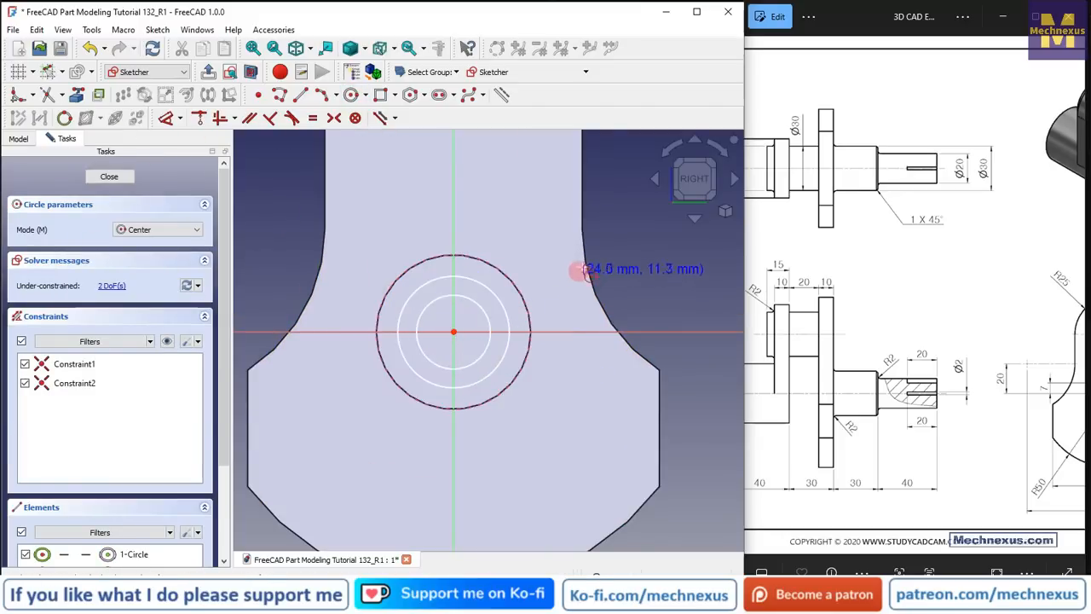
{"action": "right_click", "coordinate": [594, 246]}
Constrain the outer circle to be equal to the referenced journal edge
{"action": "left_click", "coordinate": [490, 288]}
{"action": "left_click", "coordinate": [496, 270]}
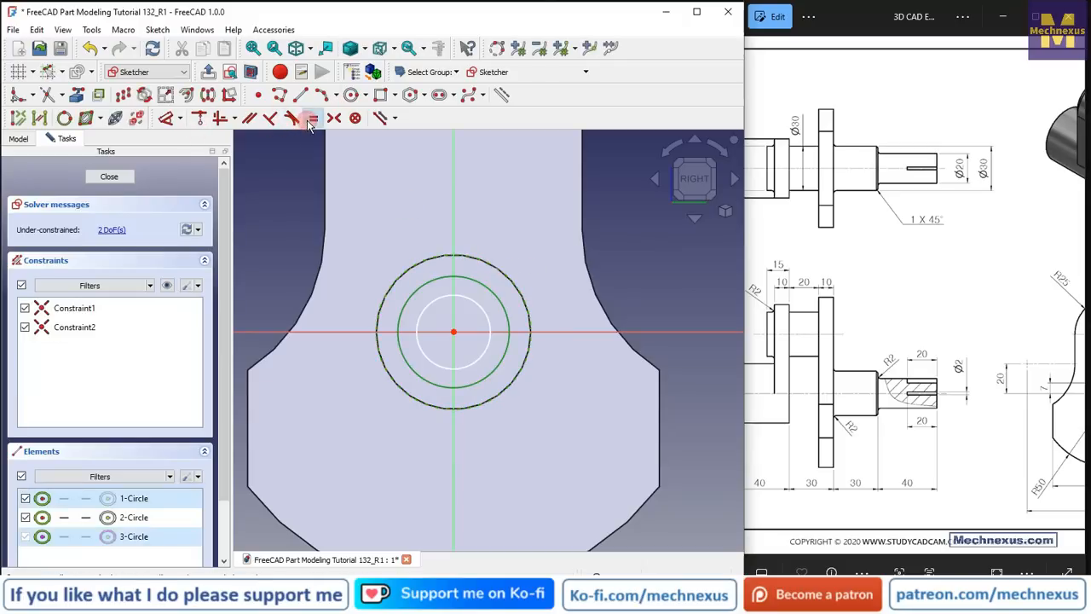
{"action": "left_click", "coordinate": [312, 119]}
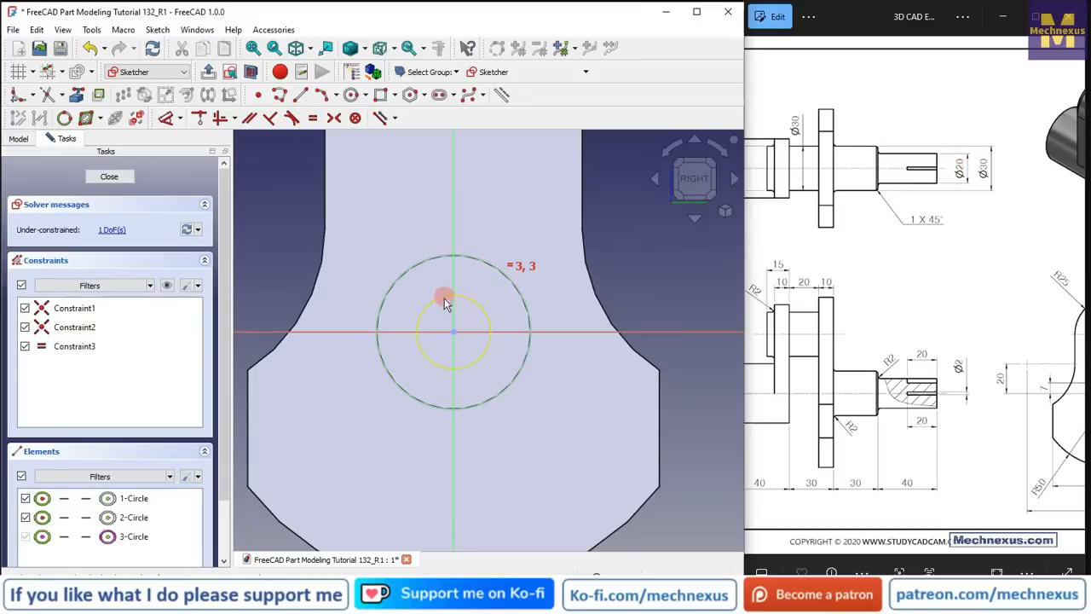
Dimension the inner circle with a diameter of 20 mm and finish the sketch
{"action": "left_click", "coordinate": [144, 123]}
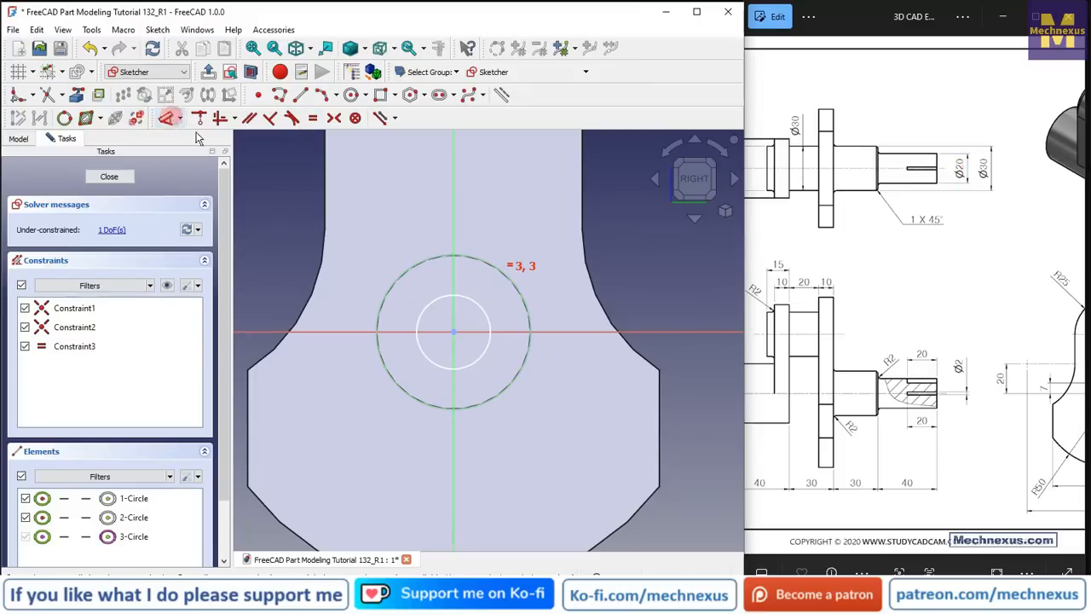
{"action": "left_click", "coordinate": [478, 305]}
{"action": "left_click", "coordinate": [522, 175]}
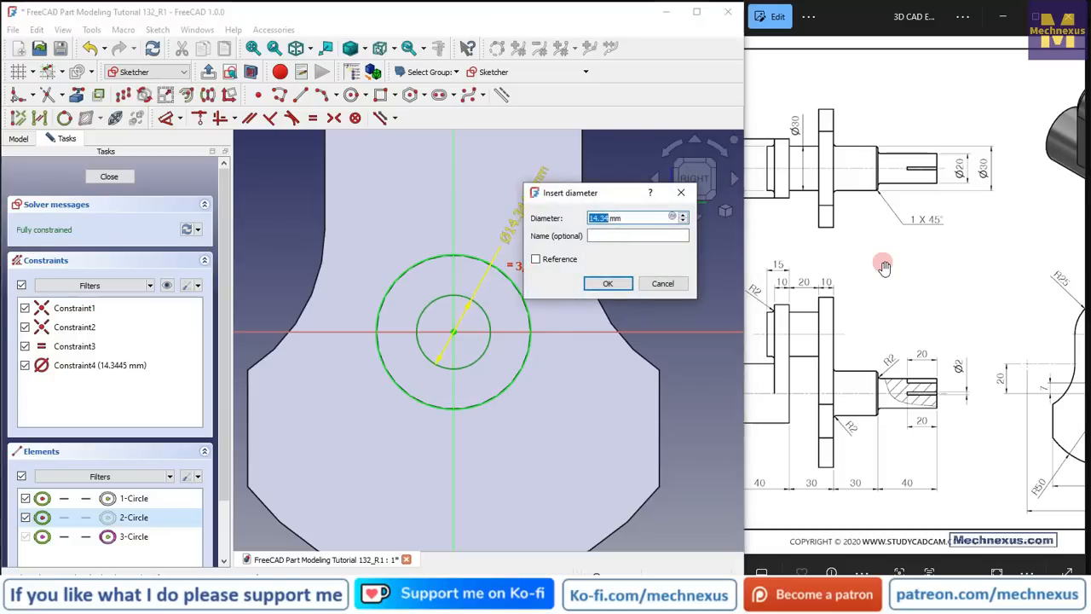
{"action": "type", "text": "20"}
{"action": "key", "text": "Return"}
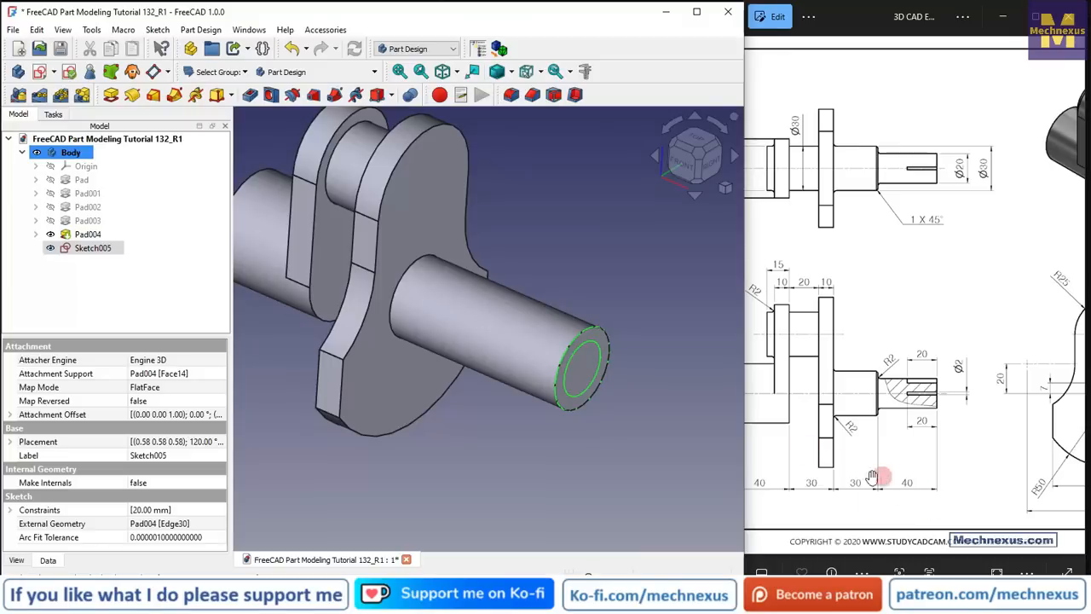
Pocket the ring sketch 40 mm deep to step down the end of the journal
{"action": "left_click", "coordinate": [250, 97]}
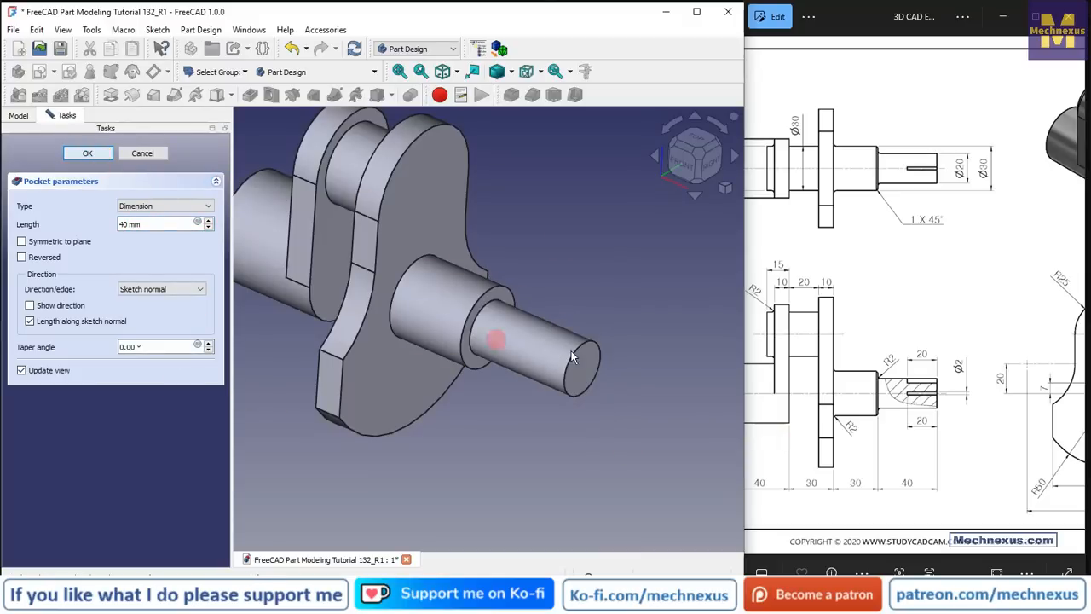
{"action": "key", "text": "Return"}
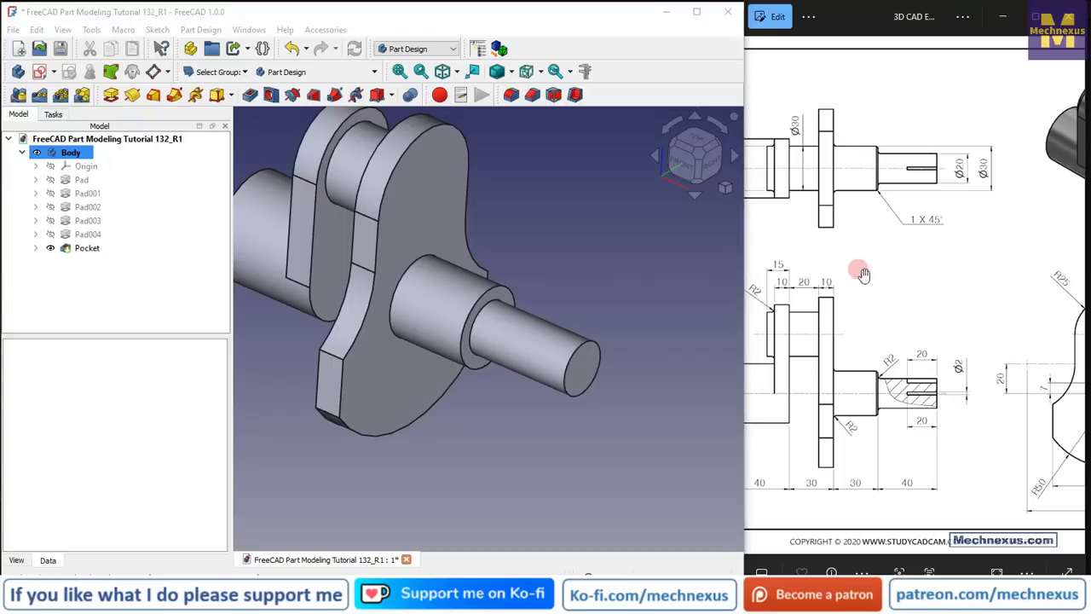
Create a new sketch on the outer flat face of the smaller web, beside the 40 mm diameter journal
{"action": "scroll", "coordinate": [925, 308], "scroll_direction": "down", "scroll_amount": 3}
{"action": "scroll", "coordinate": [743, 175], "scroll_direction": "down", "scroll_amount": 1}
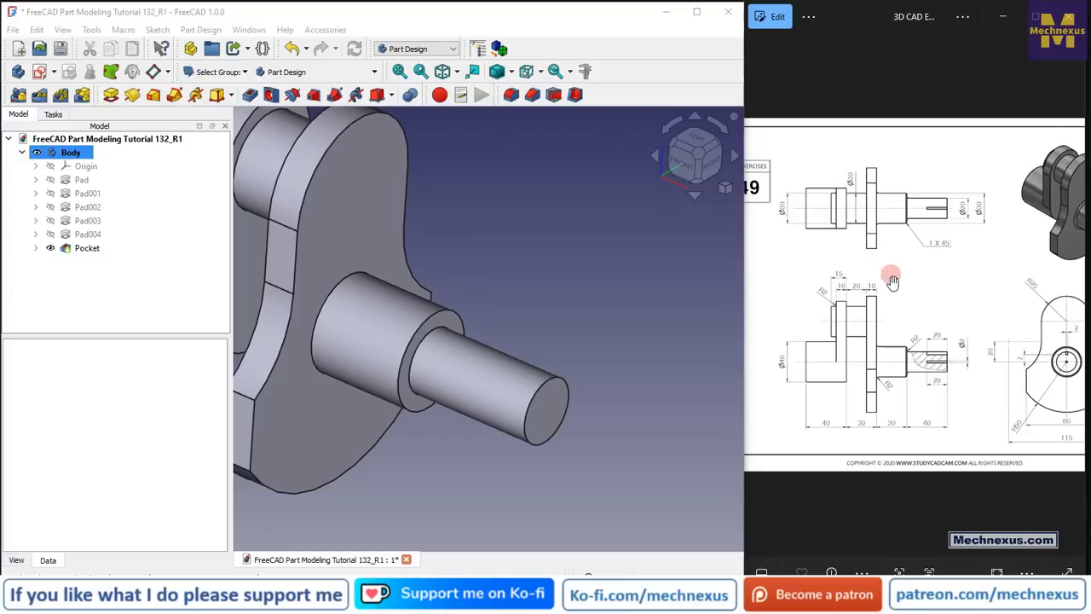
{"action": "scroll", "coordinate": [892, 275], "scroll_direction": "up", "scroll_amount": 3}
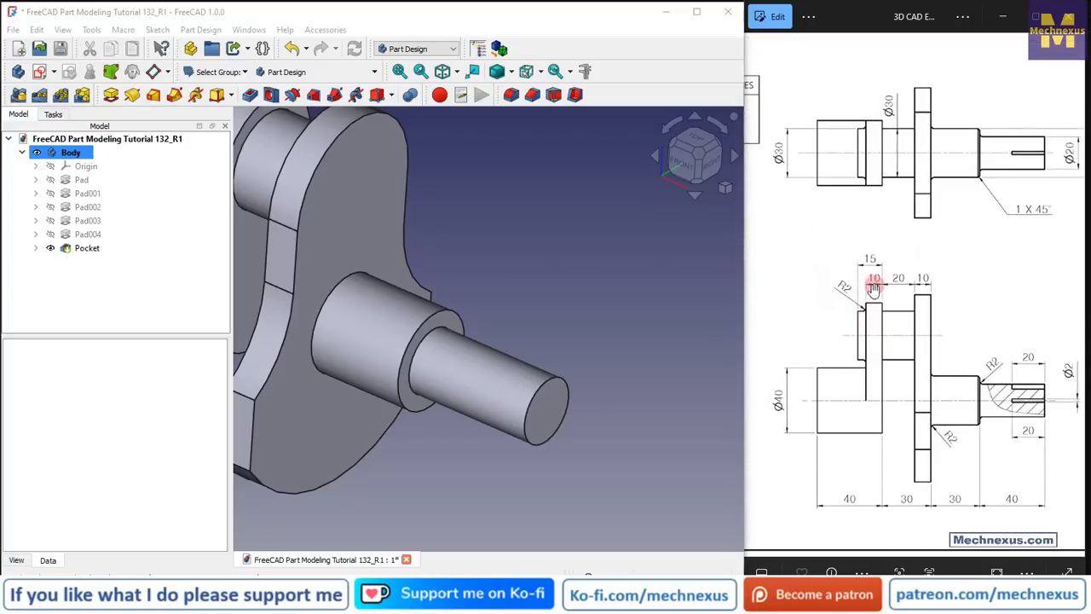
{"action": "scroll", "coordinate": [815, 334], "scroll_direction": "down", "scroll_amount": 2}
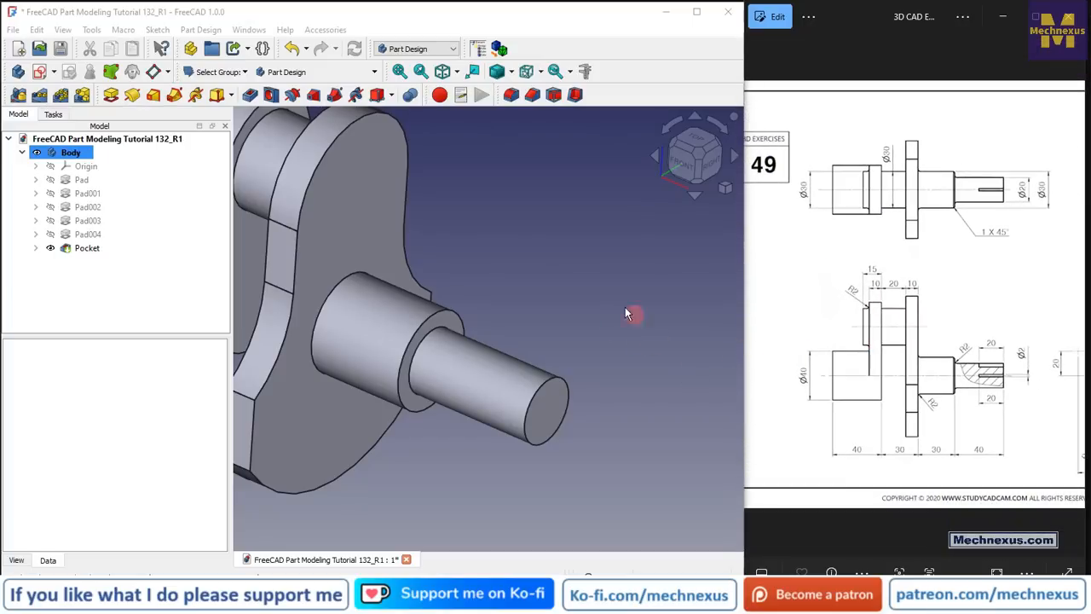
{"action": "scroll", "coordinate": [441, 275], "scroll_direction": "down", "scroll_amount": 3}
{"action": "middle_click_drag", "start_coordinate": [441, 276], "coordinate": [412, 208]}
{"action": "scroll", "coordinate": [407, 258], "scroll_direction": "up", "scroll_amount": 3}
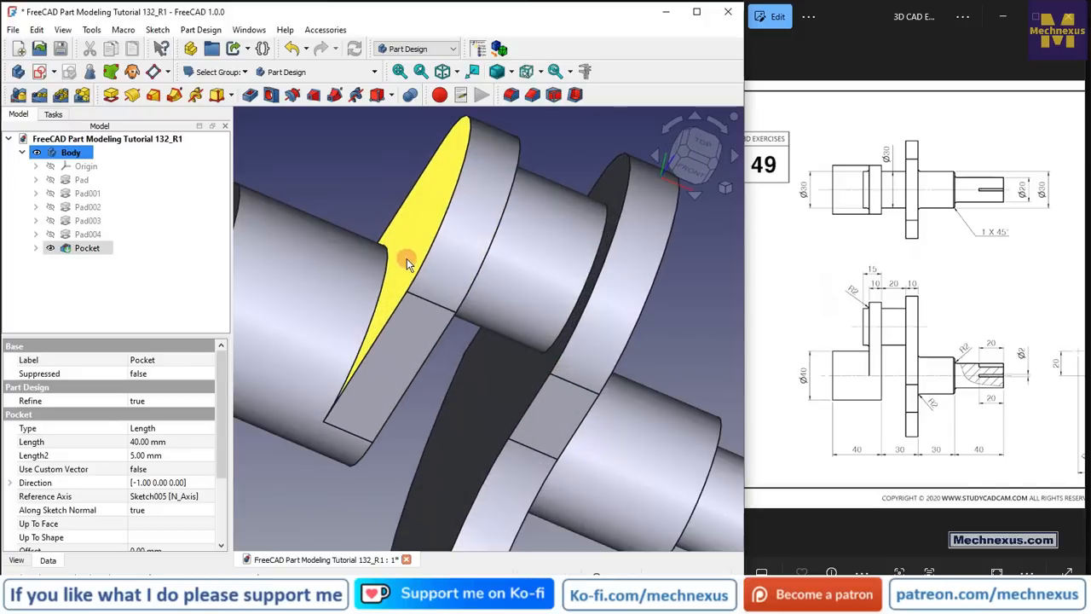
{"action": "middle_click_drag", "start_coordinate": [407, 259], "coordinate": [434, 259]}
{"action": "left_click", "coordinate": [434, 259]}
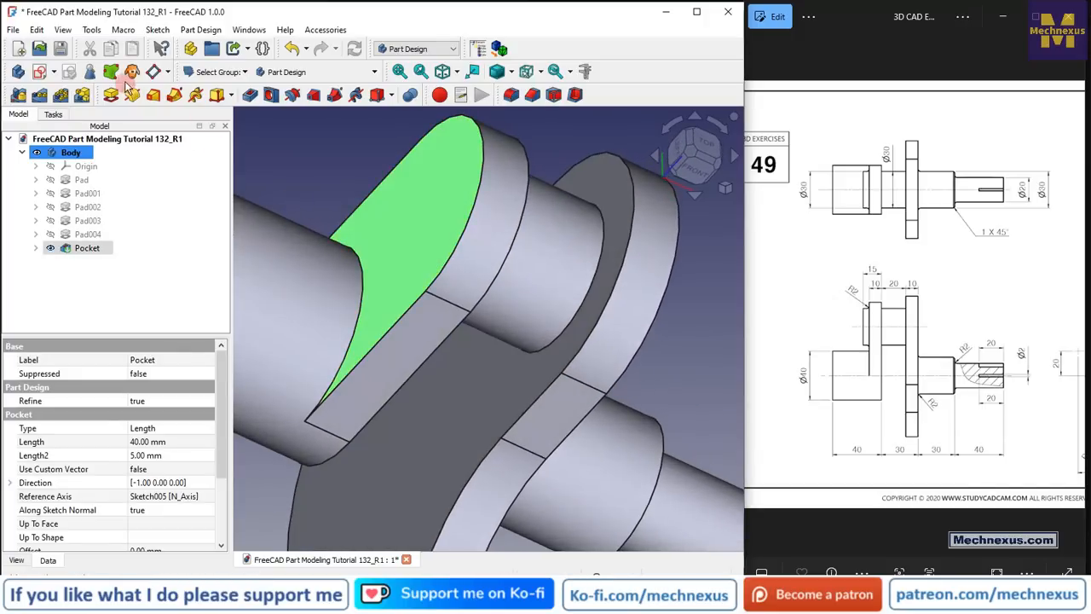
{"action": "left_click", "coordinate": [40, 71]}
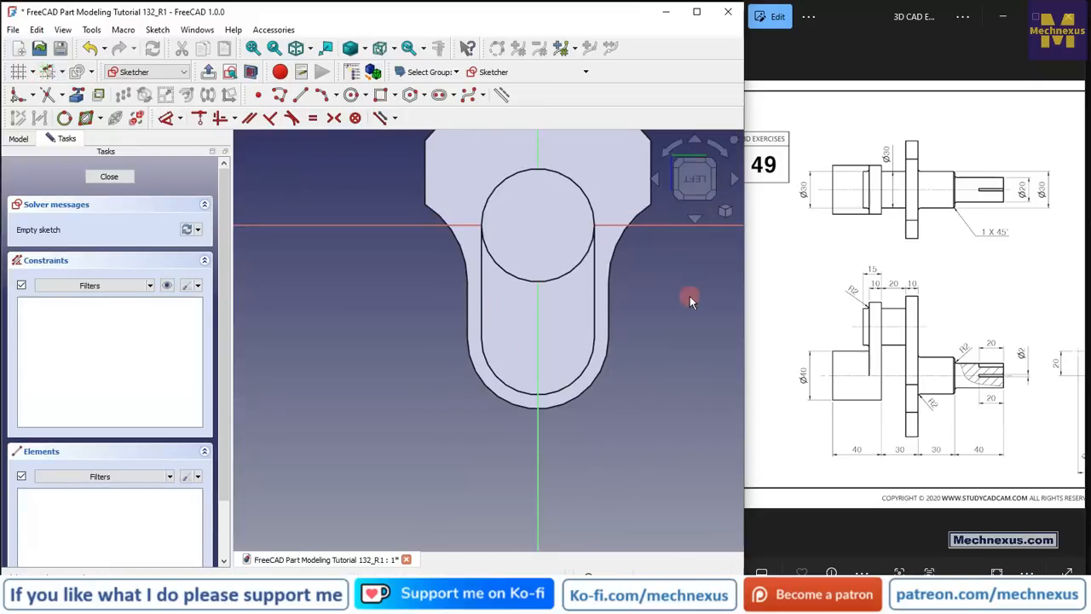
Bring the circular edge where the crank pin meets the smaller web into the sketch as external geometry
{"action": "key", "text": "0"}
{"action": "scroll", "coordinate": [418, 259], "scroll_direction": "down", "scroll_amount": 3}
{"action": "scroll", "coordinate": [457, 286], "scroll_direction": "up", "scroll_amount": 5}
{"action": "middle_click_drag", "start_coordinate": [463, 320], "coordinate": [456, 290]}
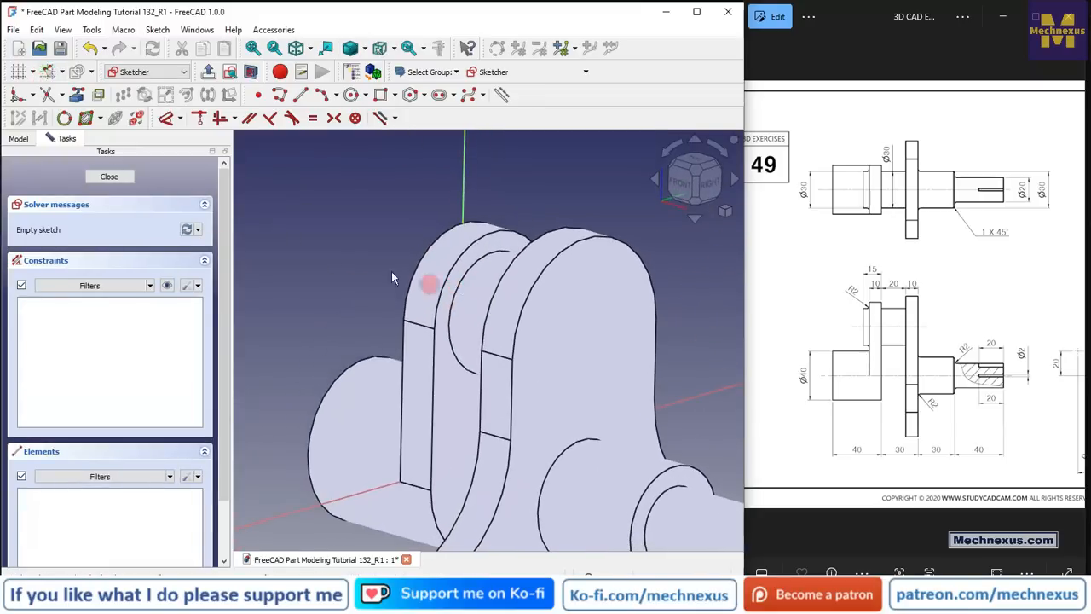
{"action": "left_click", "coordinate": [98, 94]}
{"action": "scroll", "coordinate": [478, 268], "scroll_direction": "up", "scroll_amount": 2}
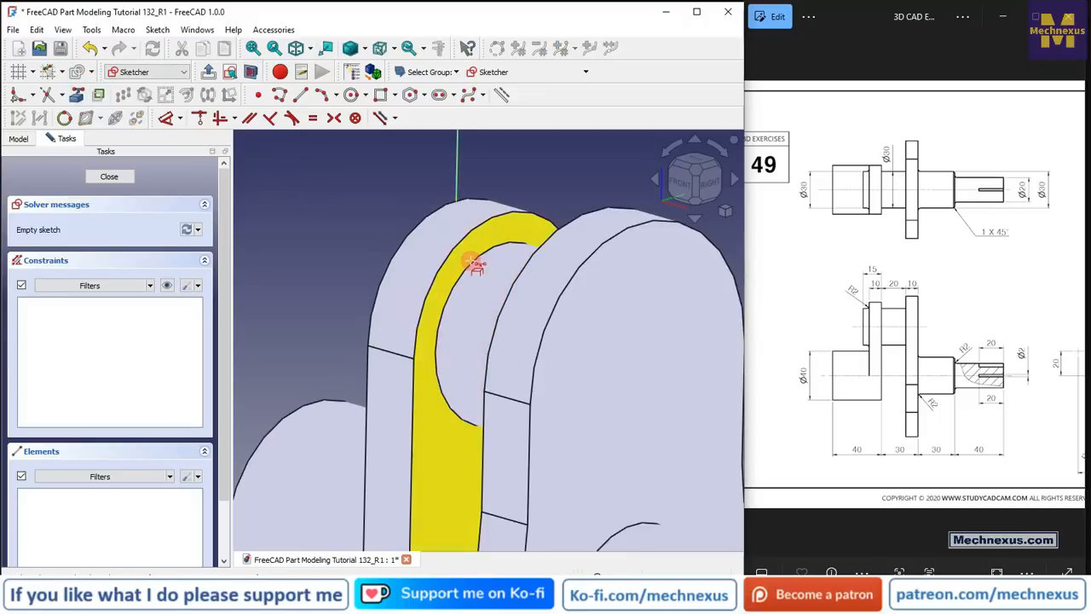
{"action": "left_click", "coordinate": [471, 264]}
{"action": "middle_click_drag", "start_coordinate": [503, 261], "coordinate": [584, 332]}
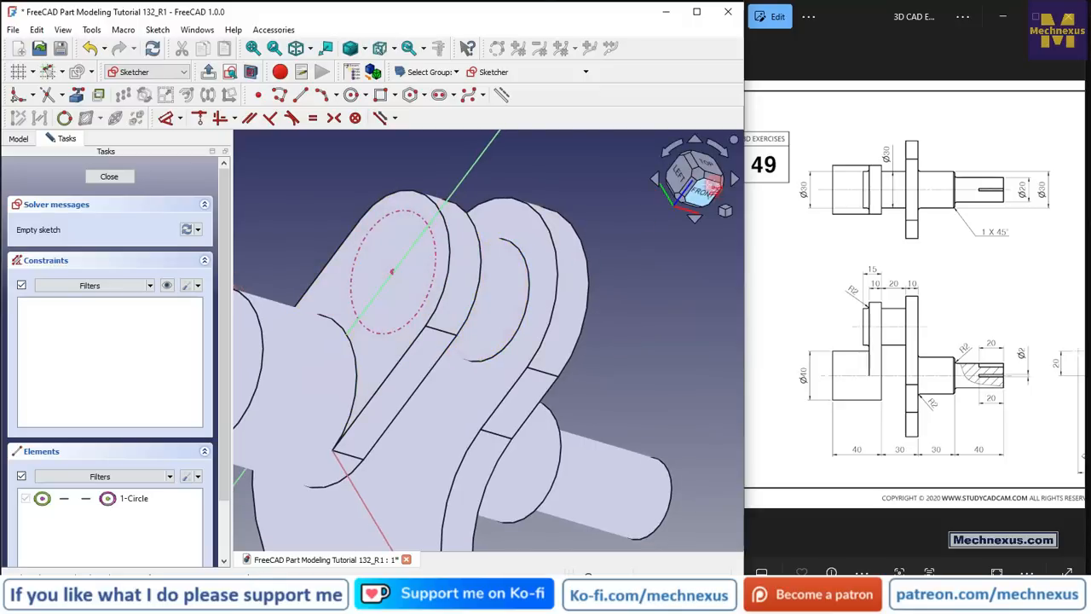
Draw a circle centred on the referenced crank pin circle, smaller than that reference
{"action": "left_click", "coordinate": [687, 184]}
{"action": "scroll", "coordinate": [533, 328], "scroll_direction": "down", "scroll_amount": 3}
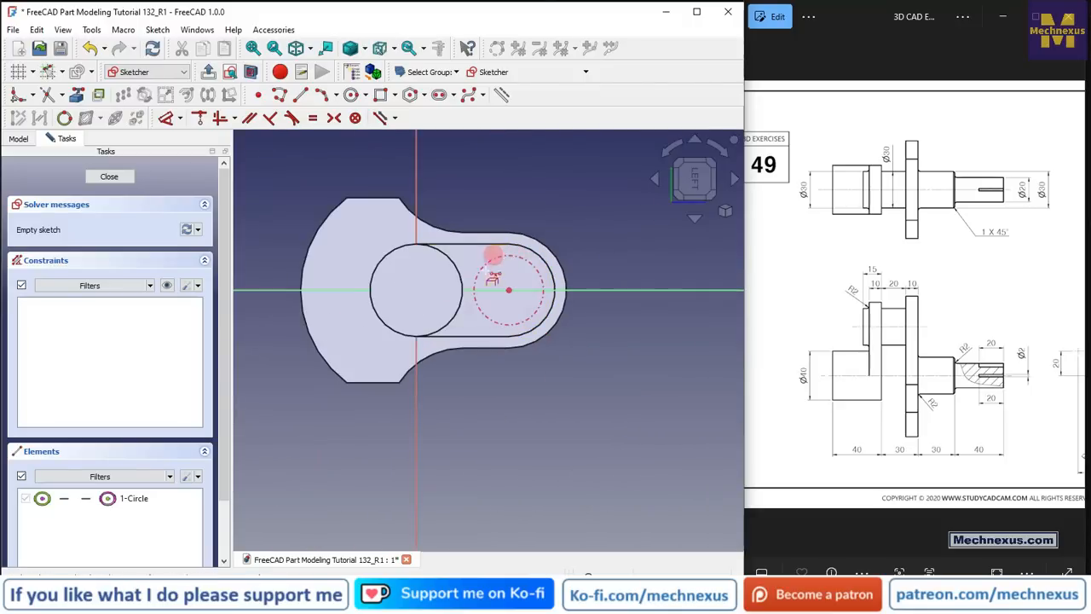
{"action": "scroll", "coordinate": [491, 254], "scroll_direction": "up", "scroll_amount": 3}
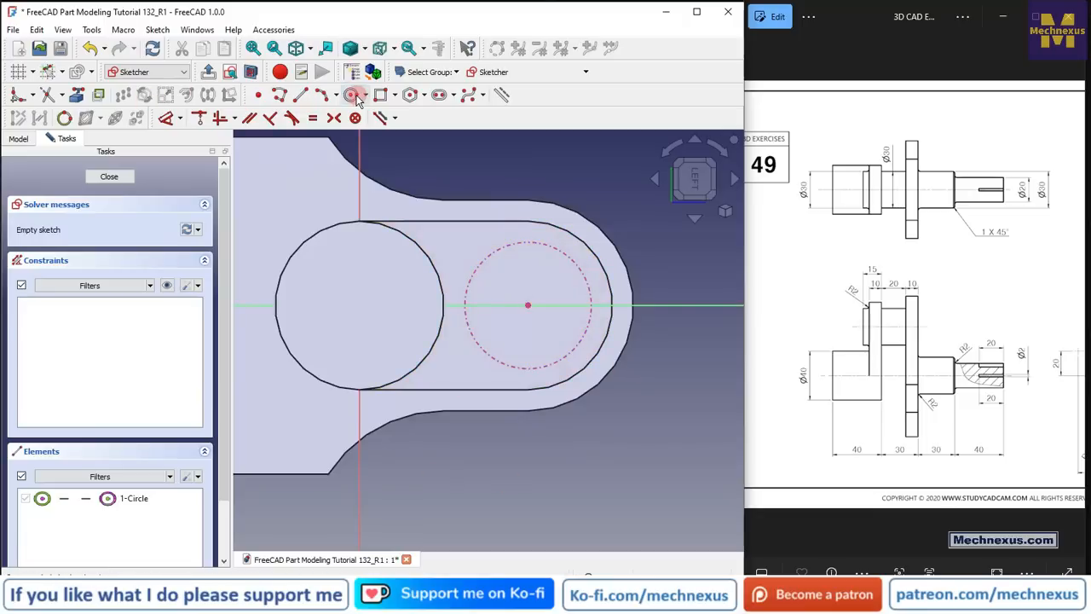
{"action": "left_click", "coordinate": [351, 95]}
{"action": "left_click", "coordinate": [528, 305]}
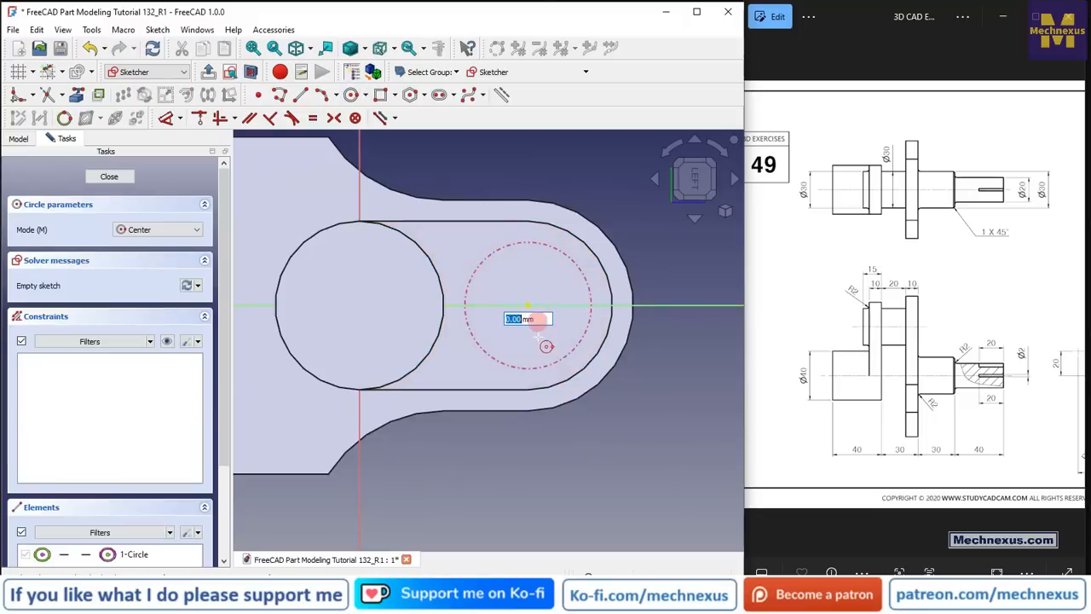
{"action": "left_click", "coordinate": [543, 282]}
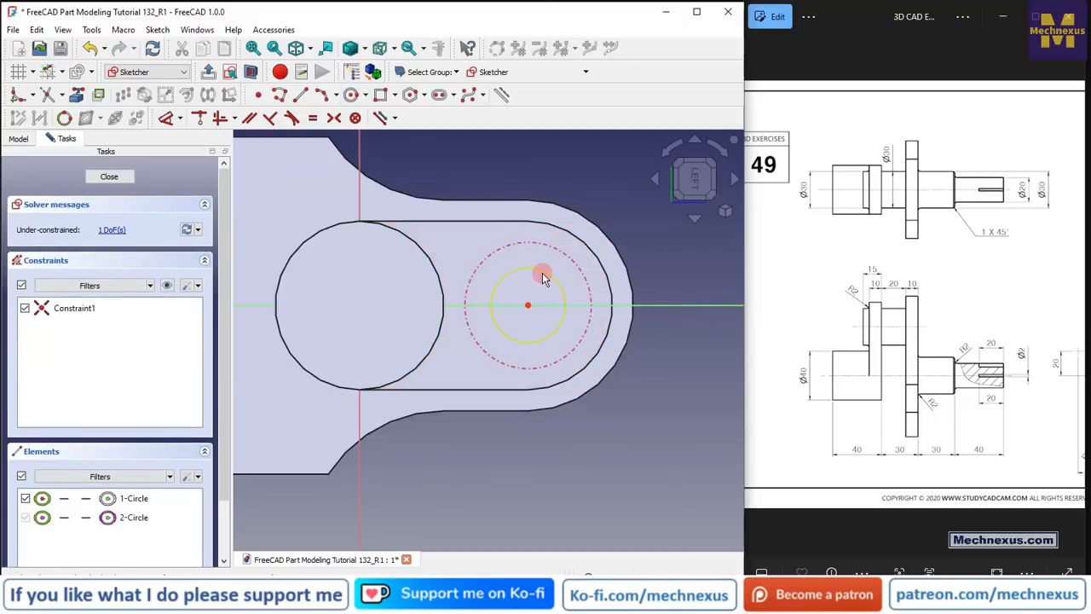
Constrain the circle to be equal to the referenced crank pin edge and finish the sketch
{"action": "left_click", "coordinate": [543, 276]}
{"action": "left_click", "coordinate": [548, 254]}
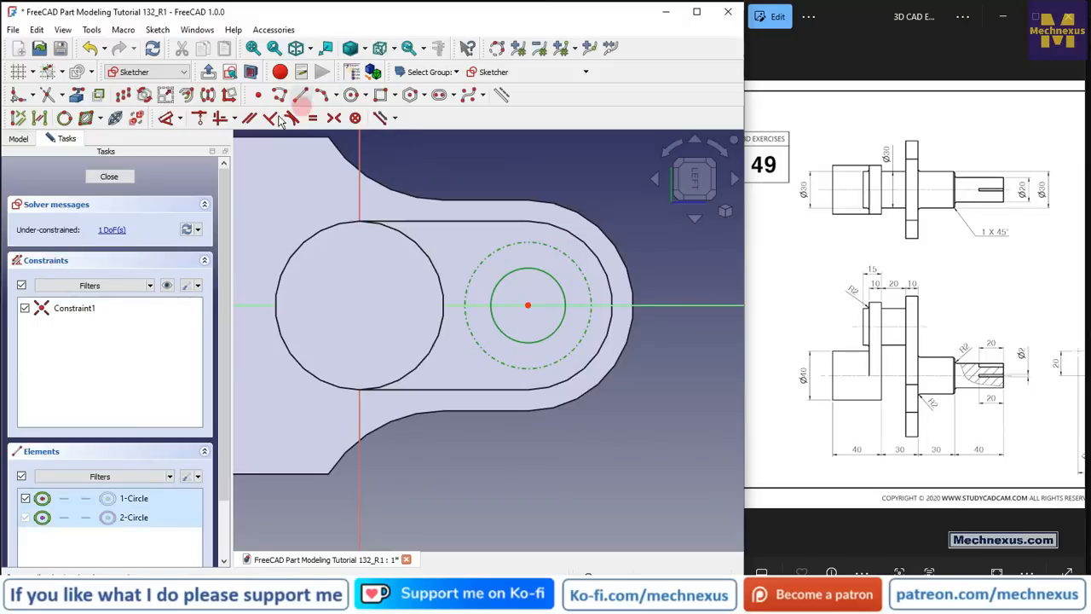
{"action": "left_click", "coordinate": [314, 119]}
{"action": "key", "text": "0"}
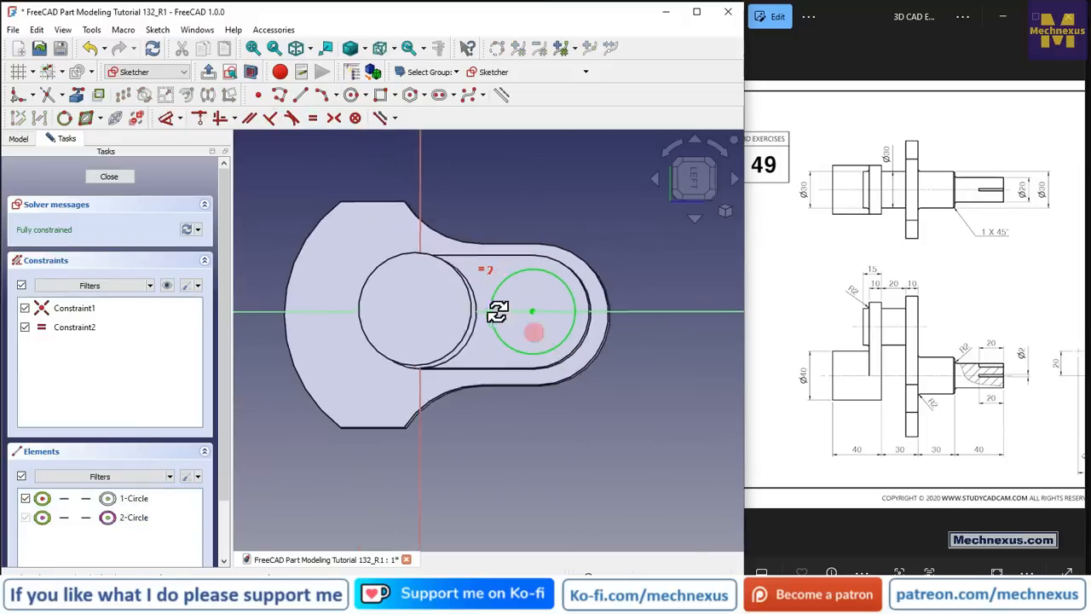
{"action": "left_click", "coordinate": [104, 178]}
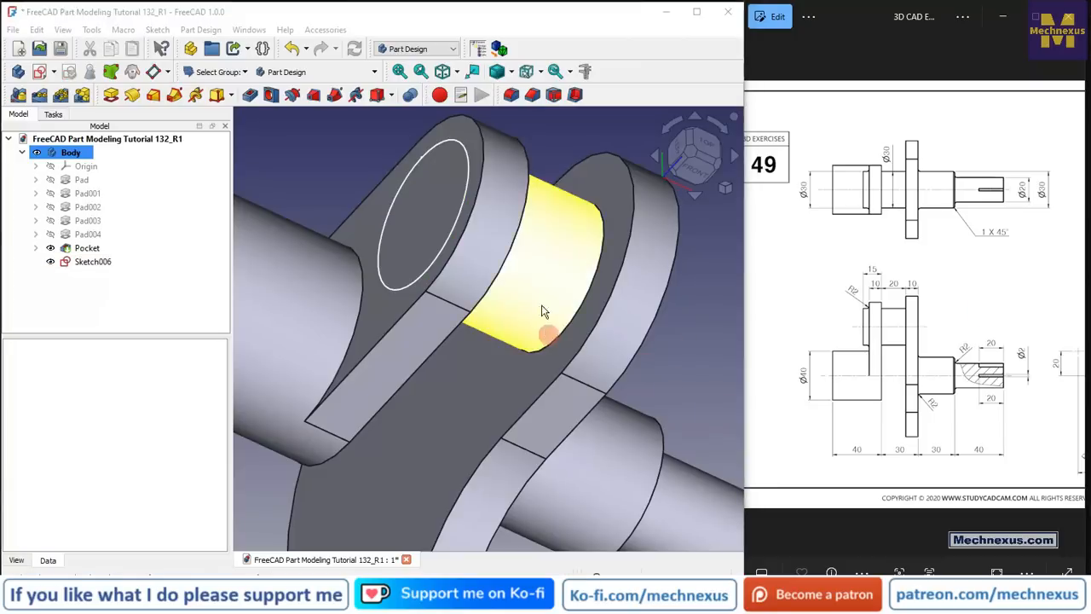
Pad the crank pin circle sketch 5 mm outward from the smaller web's outer face
{"action": "scroll", "coordinate": [549, 336], "scroll_direction": "down", "scroll_amount": 5}
{"action": "left_click", "coordinate": [90, 262]}
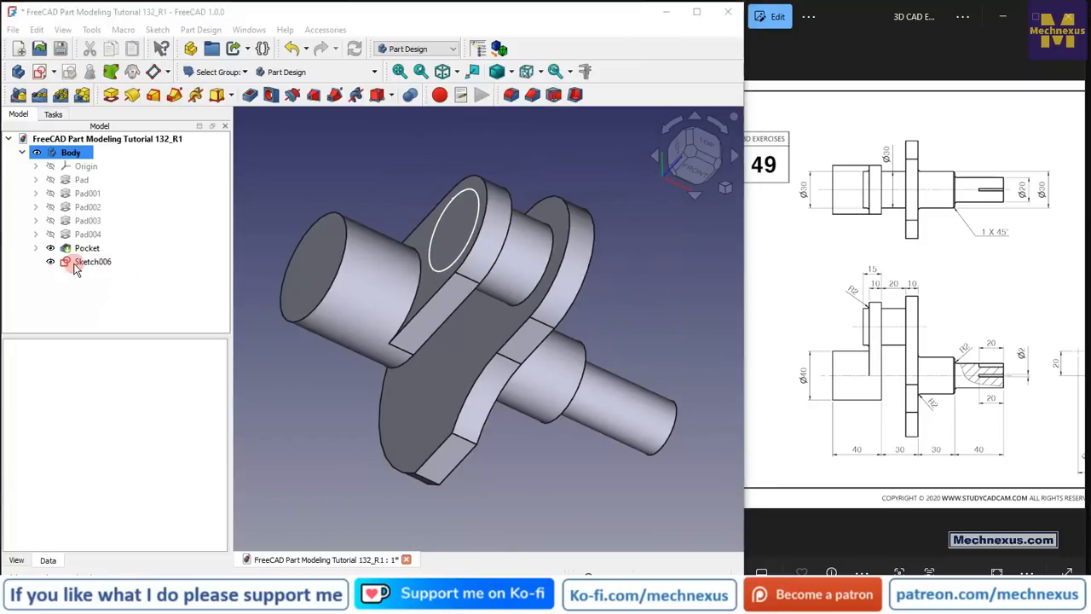
{"action": "left_click", "coordinate": [112, 93]}
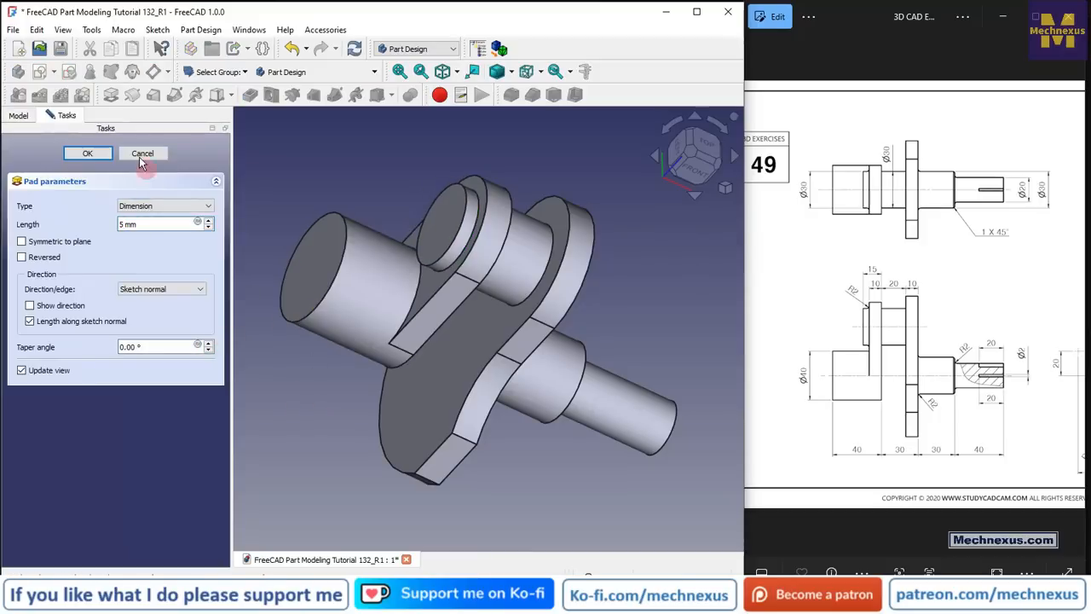
Create a new sketch on the end face of the 20 mm diameter shaft beyond the larger web
{"action": "middle_click_drag", "start_coordinate": [516, 375], "coordinate": [429, 351]}
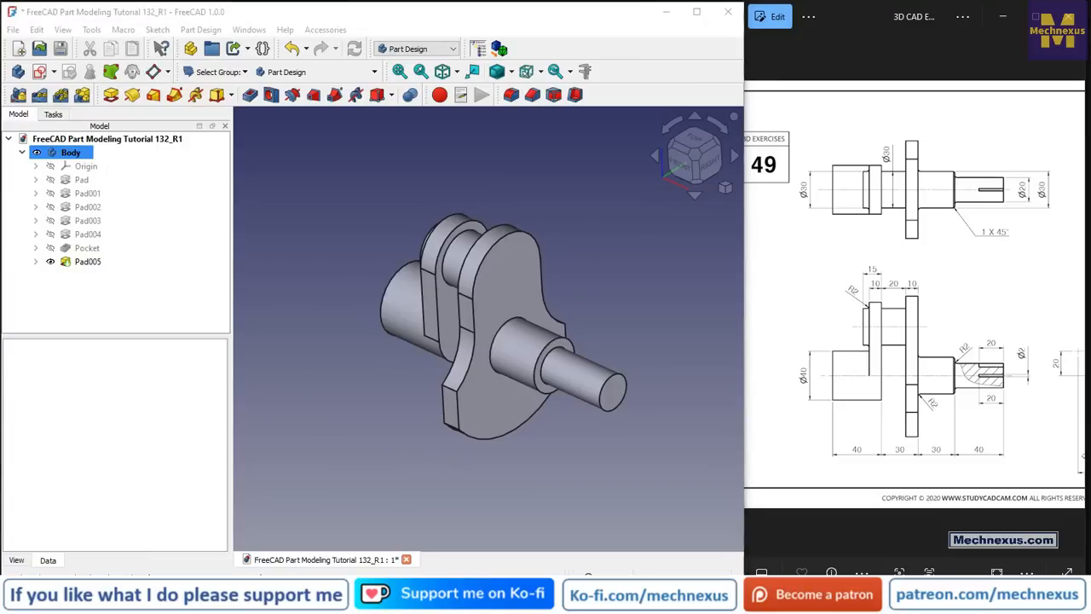
{"action": "scroll", "coordinate": [962, 404], "scroll_direction": "up", "scroll_amount": 5, "text": "ctrl"}
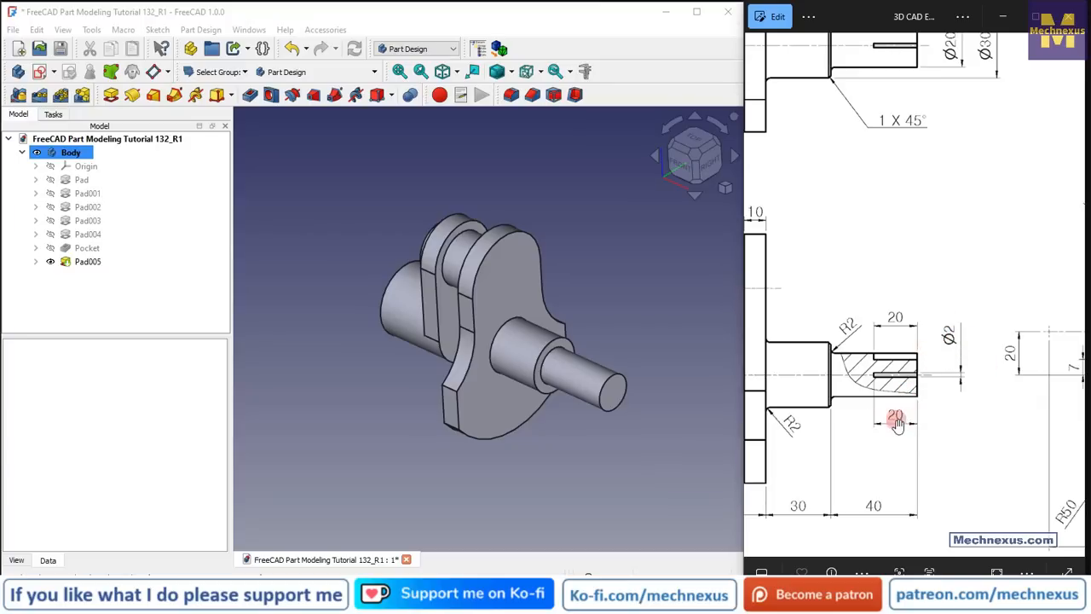
{"action": "left_click_drag", "start_coordinate": [946, 422], "coordinate": [914, 424]}
{"action": "scroll", "coordinate": [604, 394], "scroll_direction": "up", "scroll_amount": 3}
{"action": "left_click", "coordinate": [604, 394]}
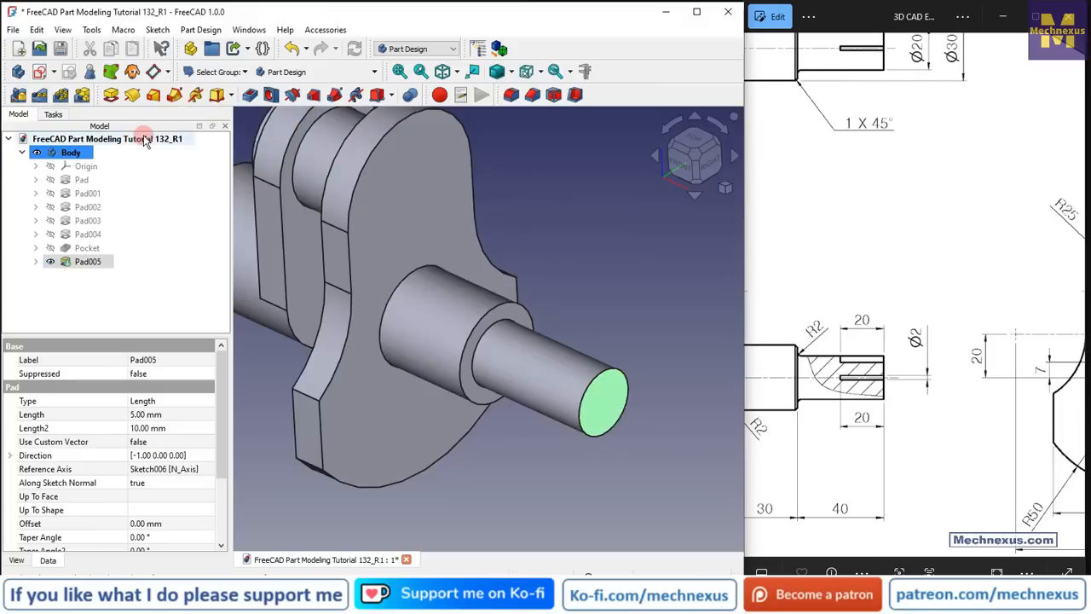
{"action": "left_click", "coordinate": [42, 73]}
Draw a circle centred on the sketch origin and set its diameter to 2 mm
{"action": "scroll", "coordinate": [414, 327], "scroll_direction": "up", "scroll_amount": 4}
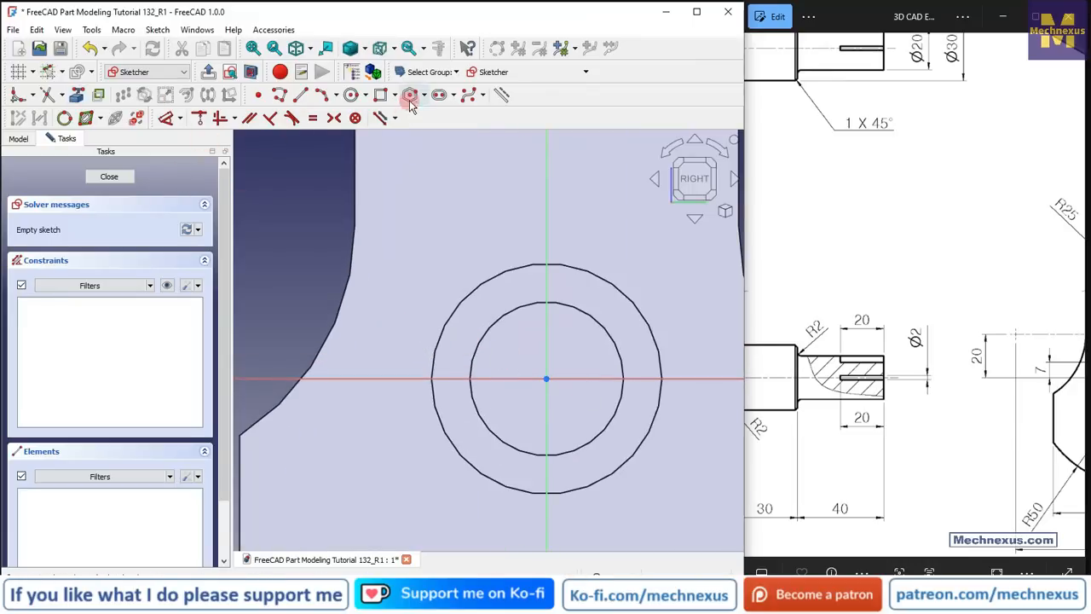
{"action": "left_click", "coordinate": [351, 95]}
{"action": "left_click", "coordinate": [547, 379]}
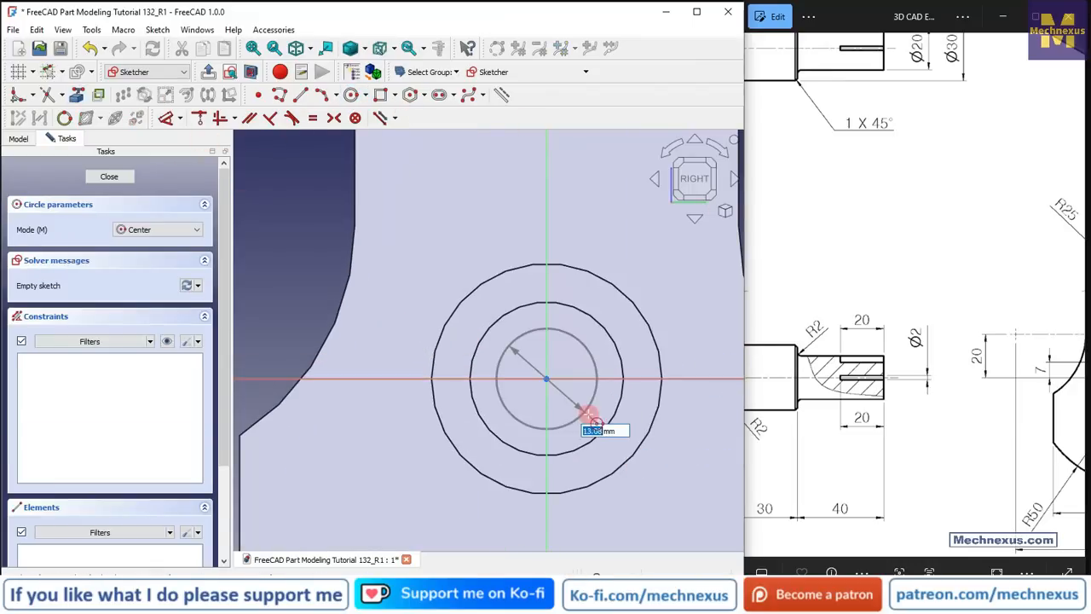
{"action": "left_click", "coordinate": [585, 417]}
{"action": "left_click", "coordinate": [166, 118]}
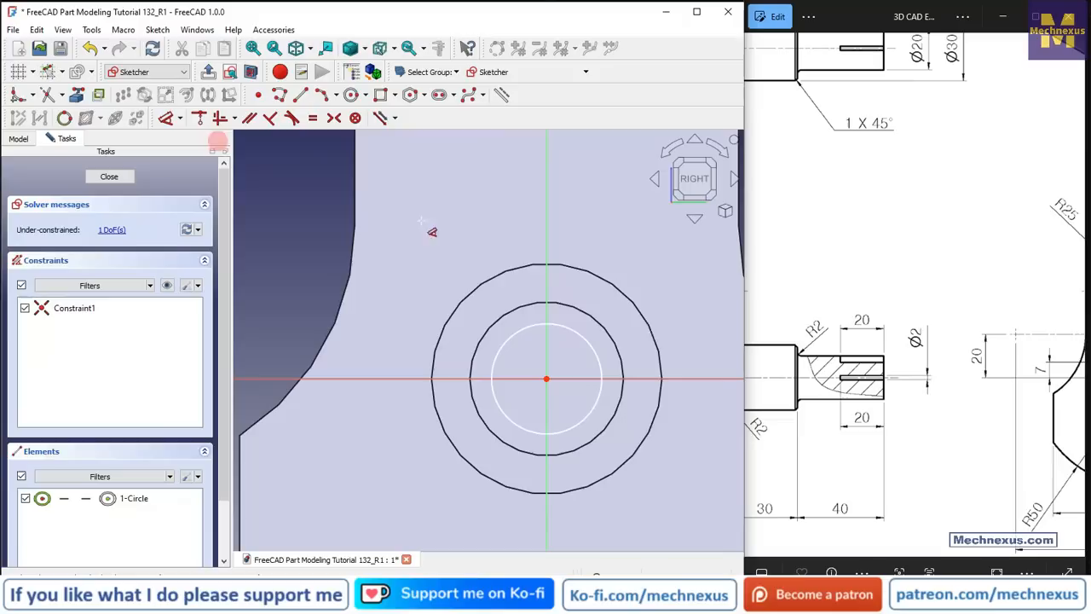
{"action": "left_click", "coordinate": [575, 331]}
{"action": "left_click", "coordinate": [638, 246]}
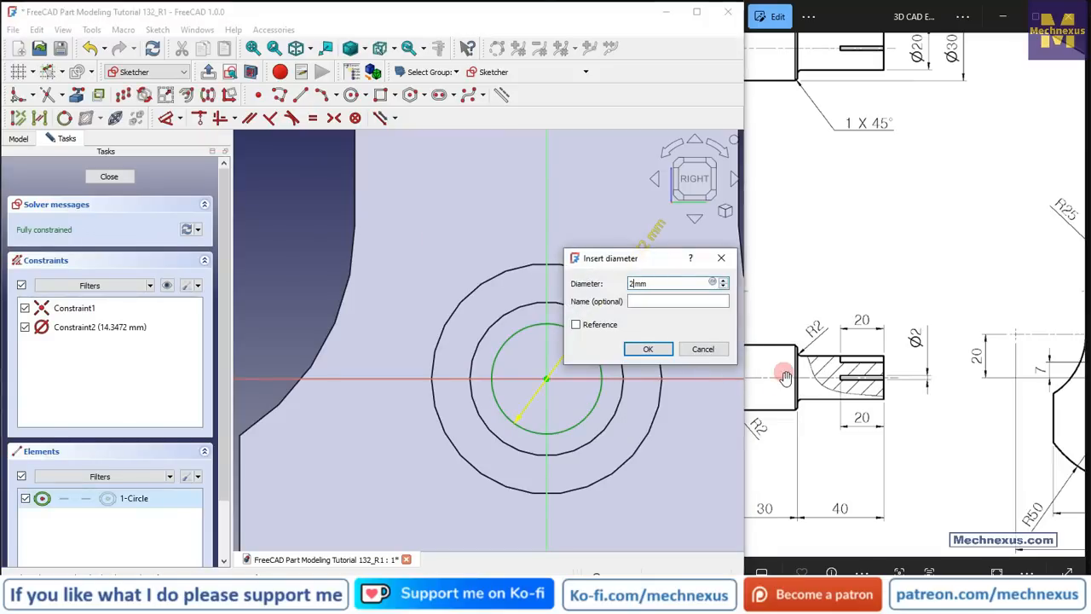
{"action": "key", "text": "Return"}
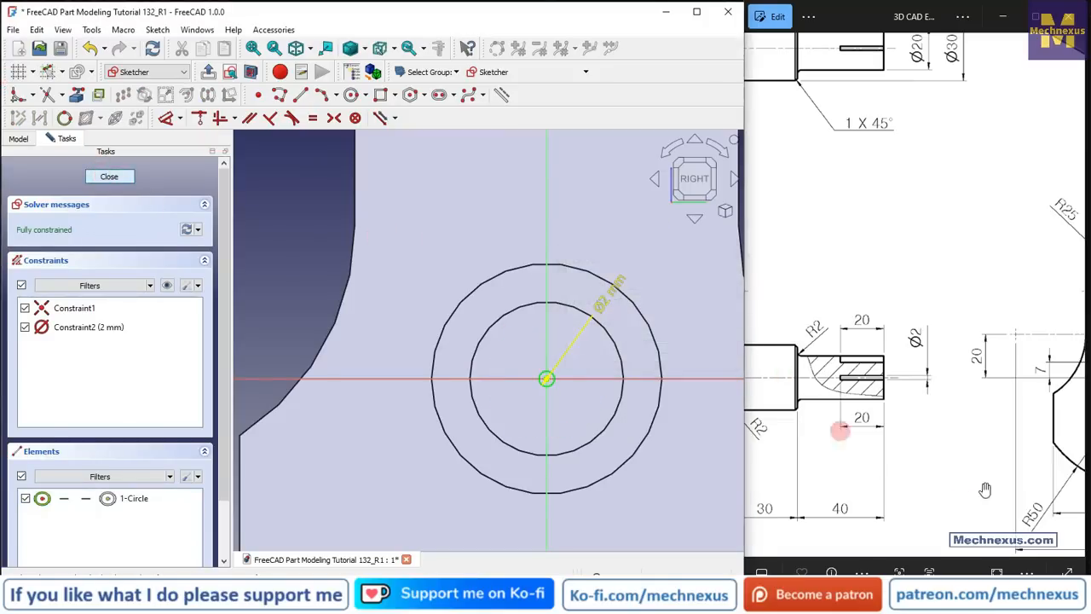
Finish the sketch and pocket the small circle 20 mm deep into the shaft end
{"action": "key", "text": "Escape"}
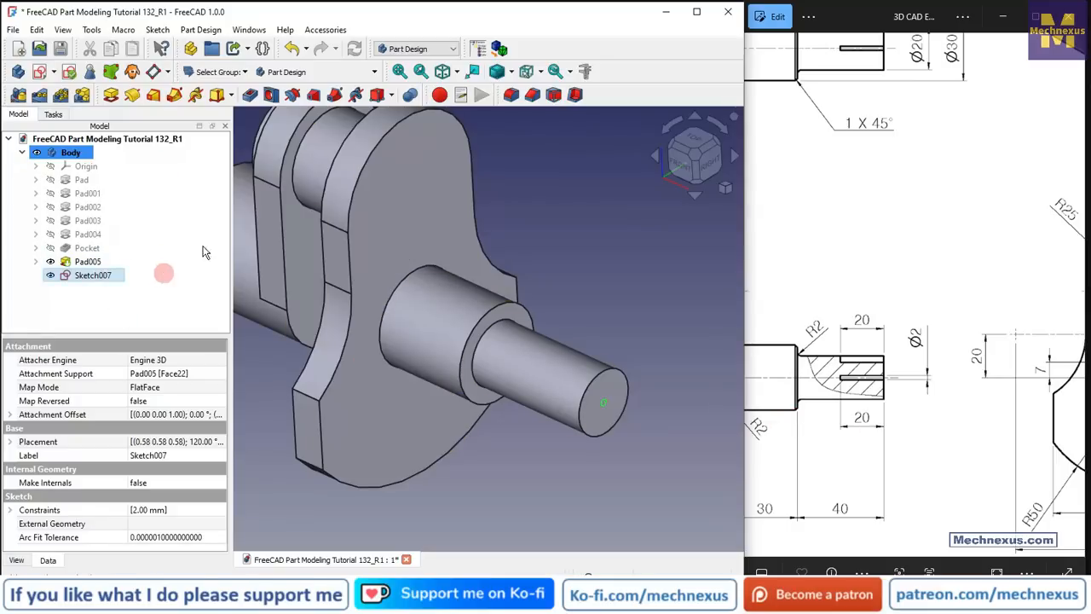
{"action": "left_click", "coordinate": [251, 95]}
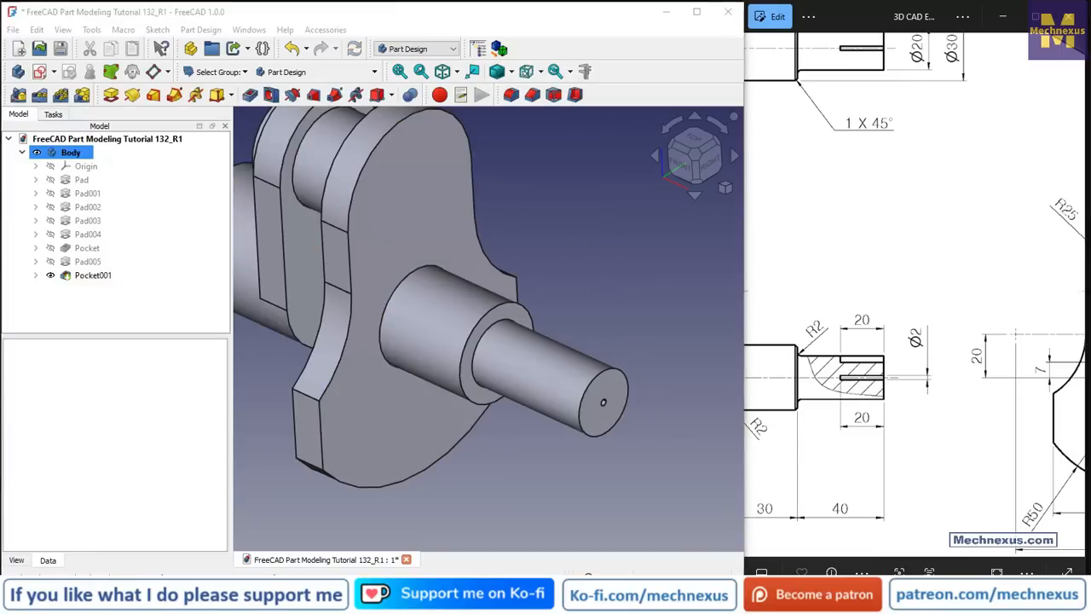
Create another sketch on the same shaft end face, around the small centre hole, for the slot
{"action": "scroll", "coordinate": [878, 339], "scroll_direction": "down", "scroll_amount": 2}
{"action": "scroll", "coordinate": [878, 339], "scroll_direction": "down", "scroll_amount": 2}
{"action": "scroll", "coordinate": [1020, 378], "scroll_direction": "up", "scroll_amount": 3}
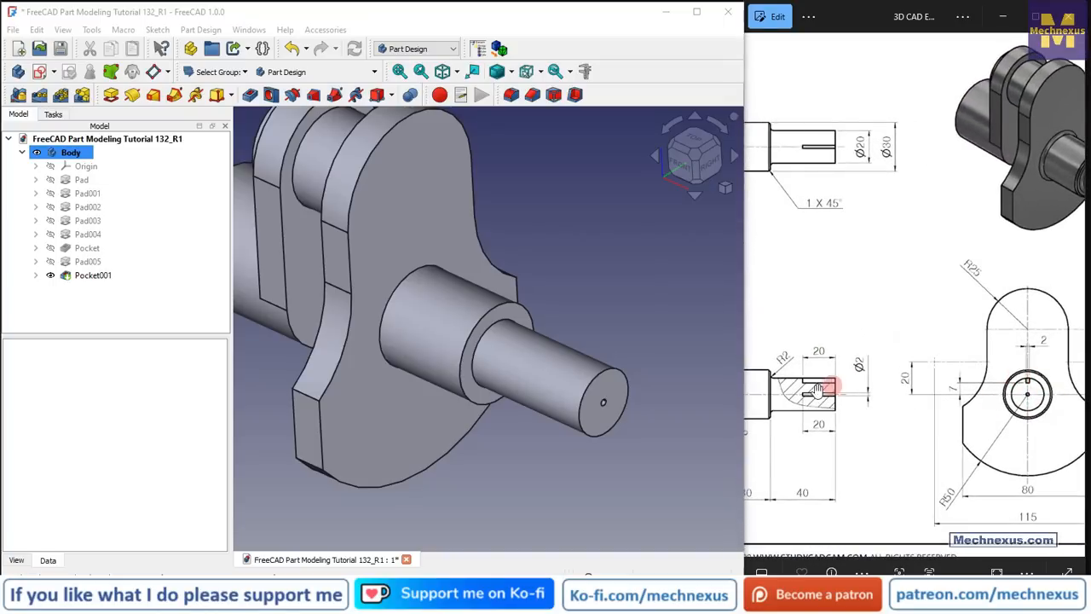
{"action": "left_click", "coordinate": [601, 413]}
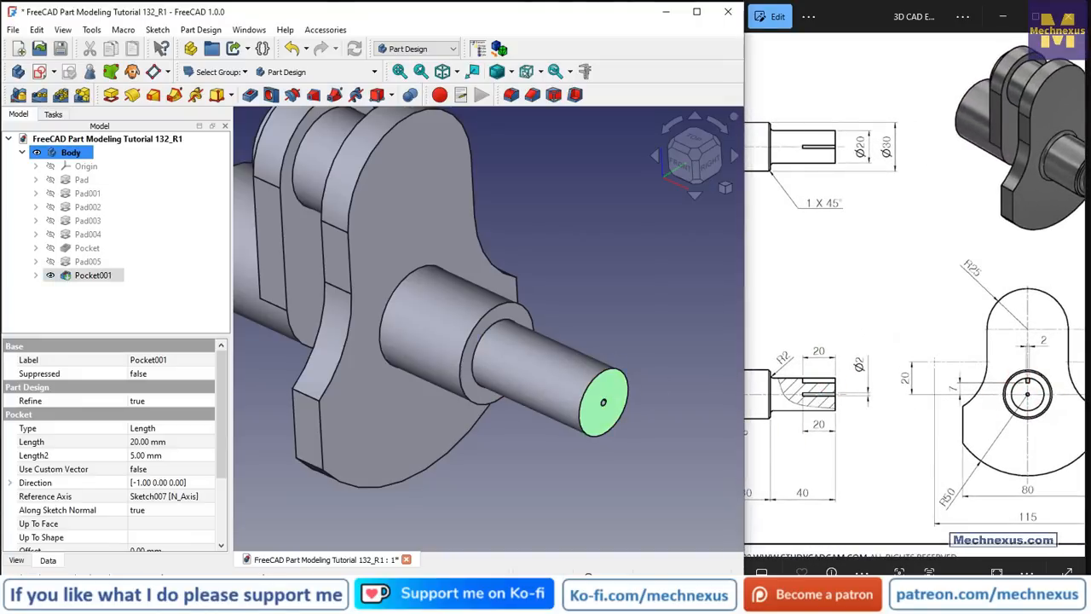
{"action": "left_click", "coordinate": [40, 73]}
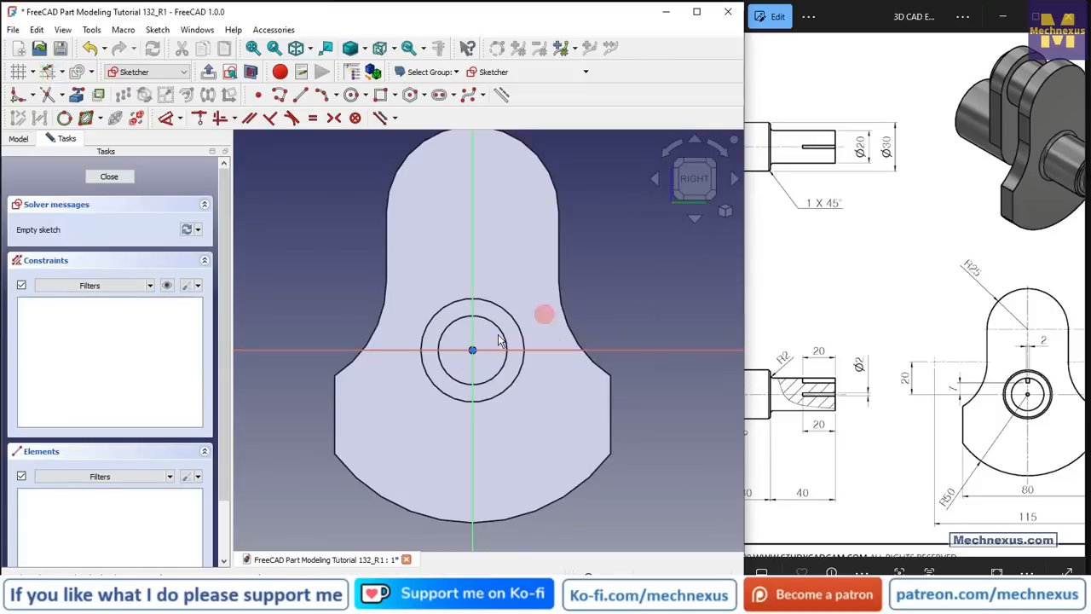
{"action": "scroll", "coordinate": [450, 366], "scroll_direction": "up", "scroll_amount": 4}
{"action": "right_click", "coordinate": [725, 212]}
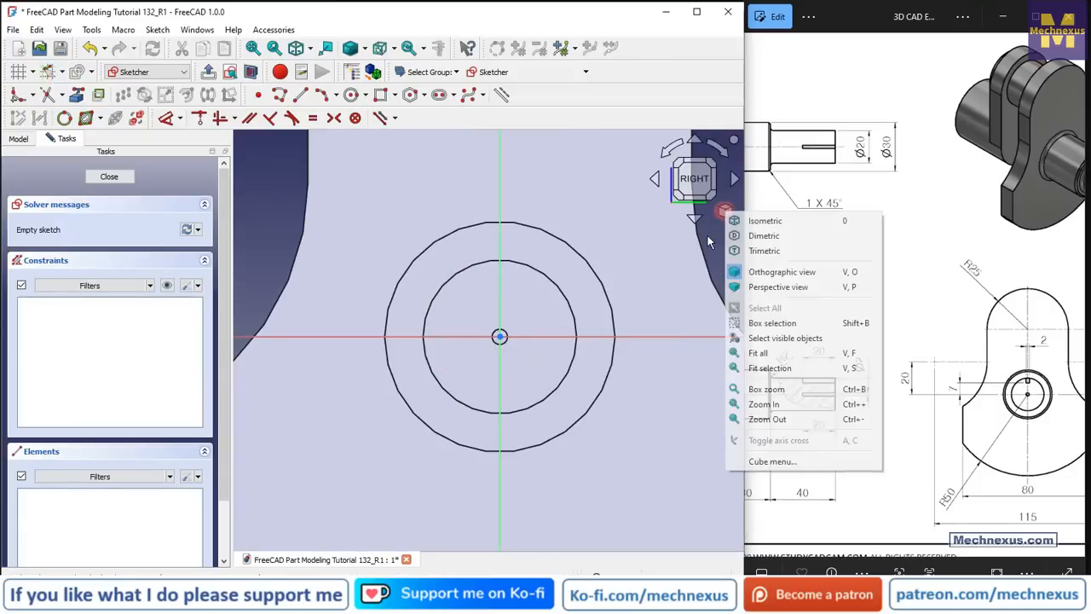
{"action": "left_click", "coordinate": [765, 222]}
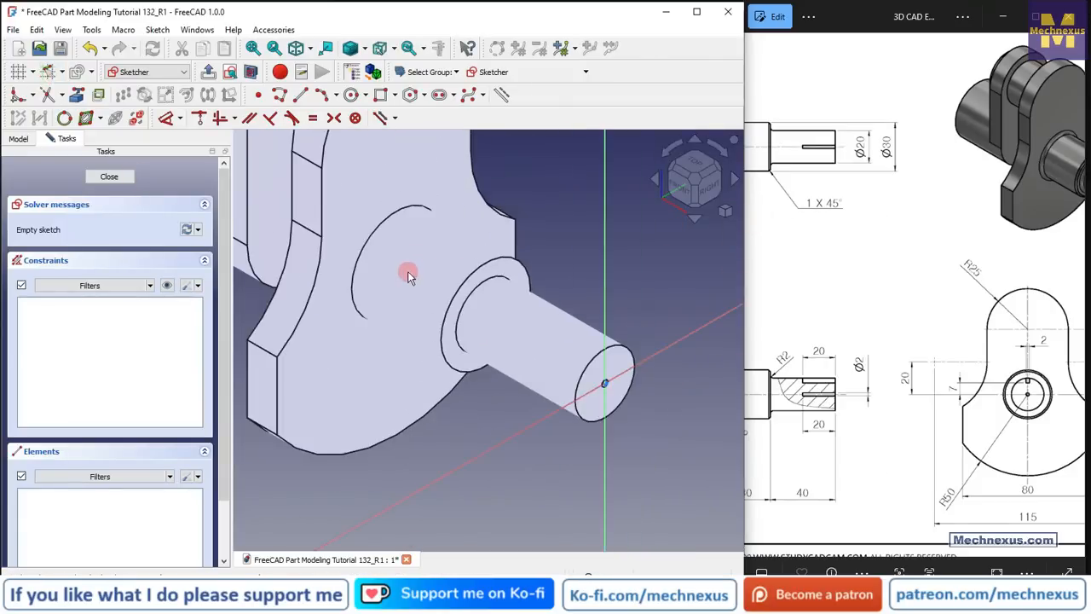
{"action": "scroll", "coordinate": [618, 239], "scroll_direction": "down", "scroll_amount": 3}
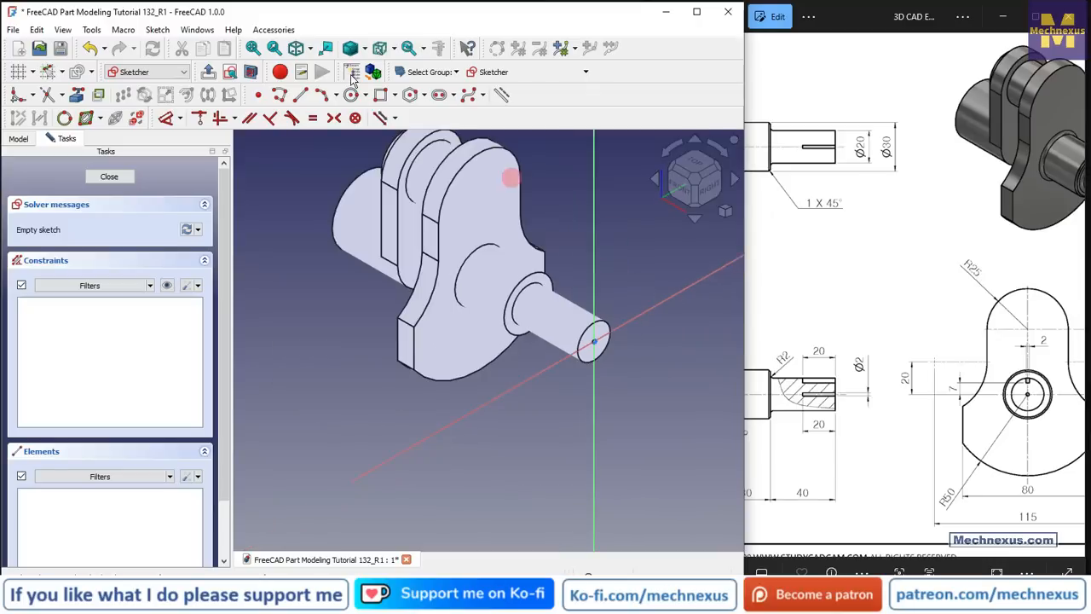
{"action": "left_click", "coordinate": [350, 48]}
{"action": "scroll", "coordinate": [500, 213], "scroll_direction": "up", "scroll_amount": 2}
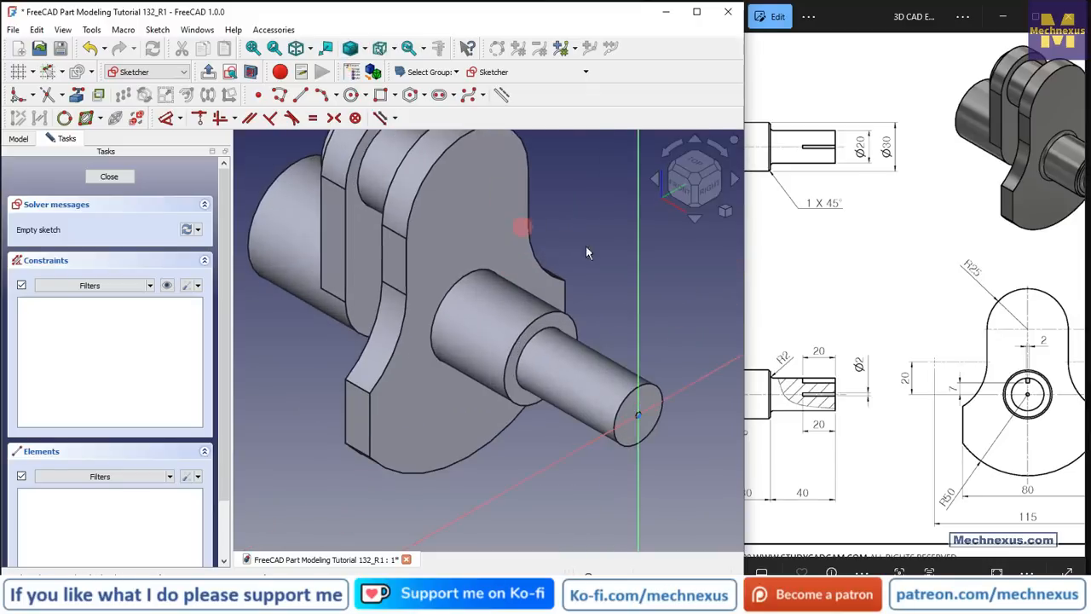
{"action": "left_click", "coordinate": [703, 189]}
{"action": "scroll", "coordinate": [496, 323], "scroll_direction": "up", "scroll_amount": 3}
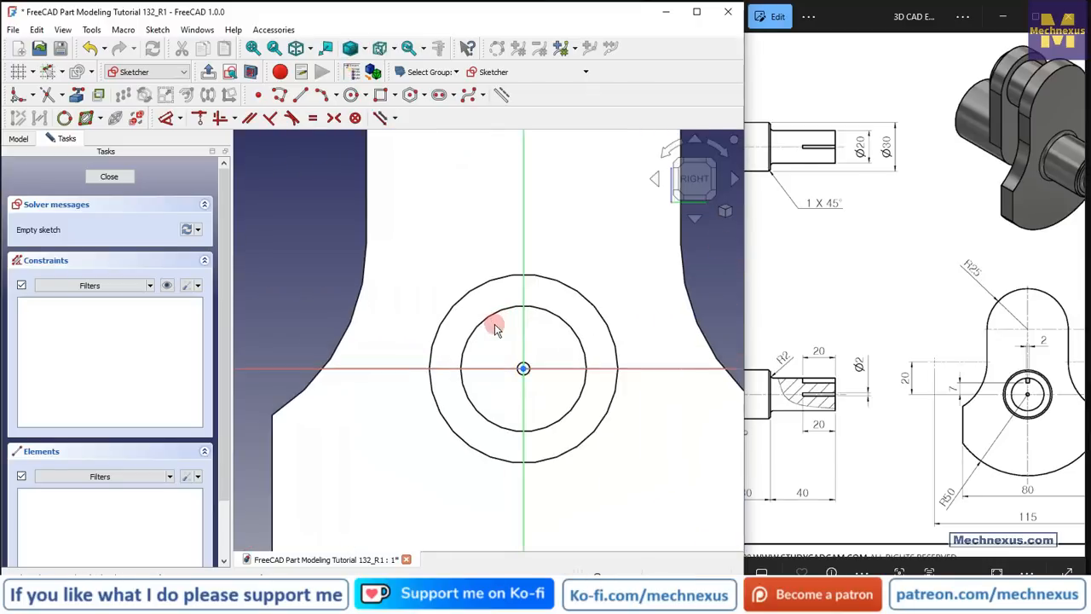
{"action": "scroll", "coordinate": [401, 317], "scroll_direction": "down", "scroll_amount": 4}
Change the model's draw style to wireframe so the edges behind the sketch plane show
{"action": "left_click", "coordinate": [360, 46]}
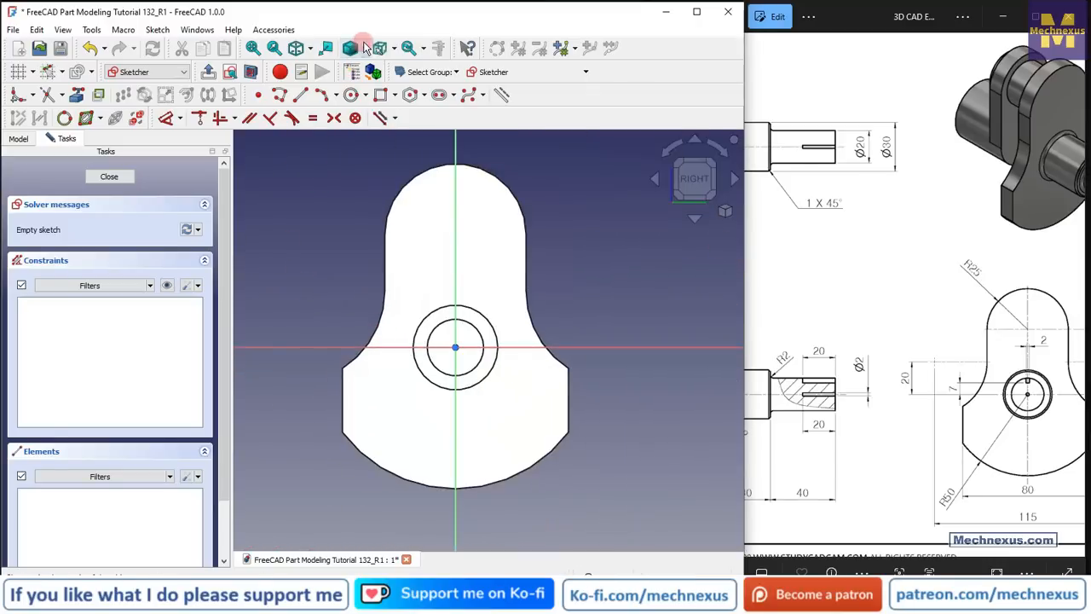
{"action": "left_click", "coordinate": [383, 98]}
{"action": "scroll", "coordinate": [452, 342], "scroll_direction": "up", "scroll_amount": 3}
{"action": "scroll", "coordinate": [487, 345], "scroll_direction": "up", "scroll_amount": 3}
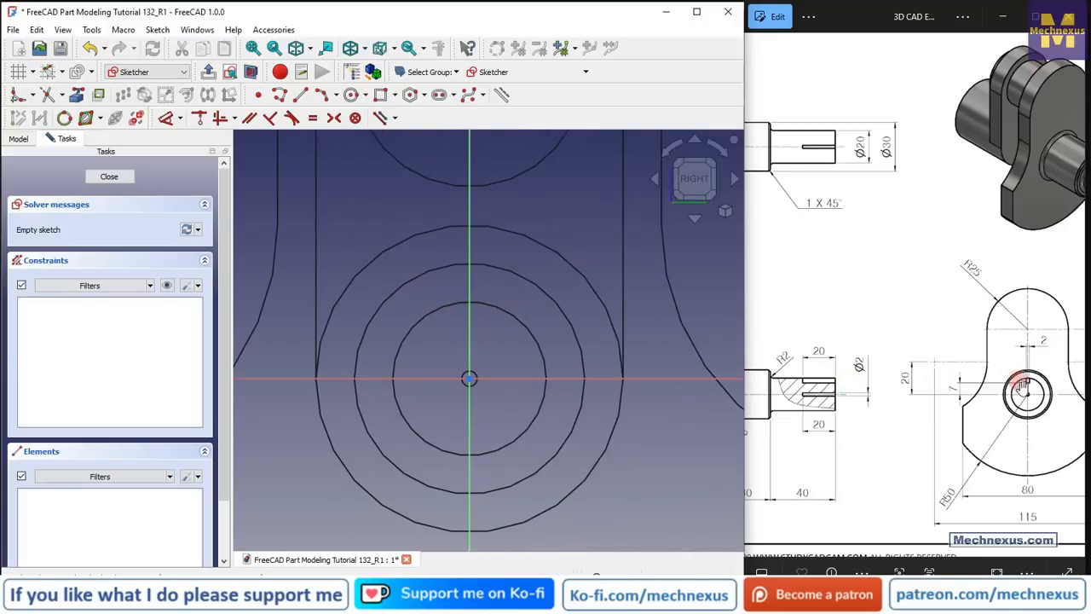
Draw a rectangle about 4 mm wide above the centre hole, straddling the vertical axis and the shaft's outer edge
{"action": "left_click", "coordinate": [378, 95]}
{"action": "scroll", "coordinate": [463, 297], "scroll_direction": "up", "scroll_amount": 3}
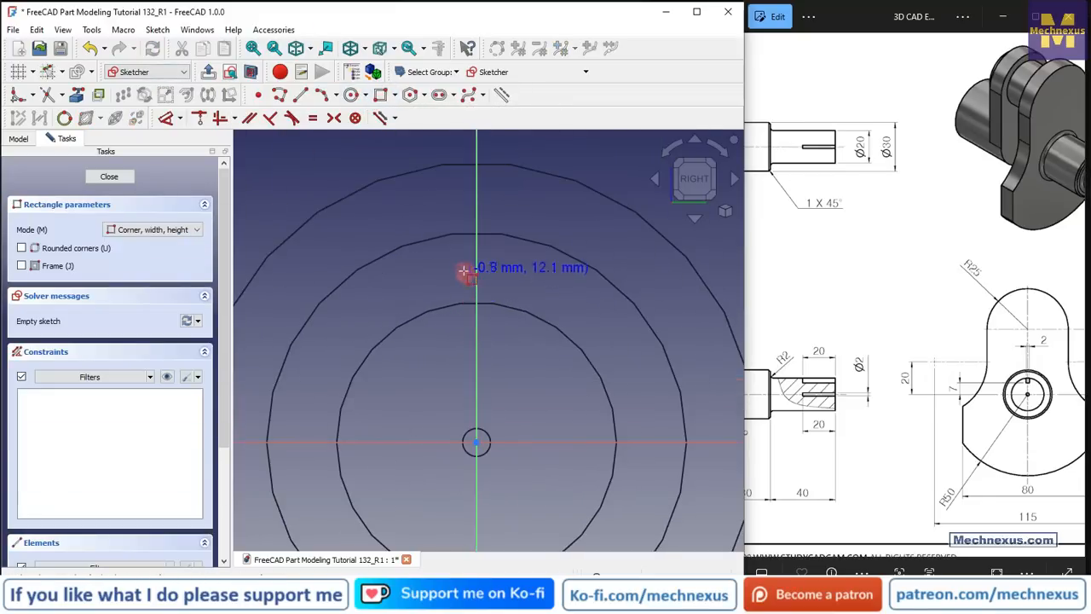
{"action": "left_click", "coordinate": [450, 266]}
{"action": "left_click", "coordinate": [506, 361]}
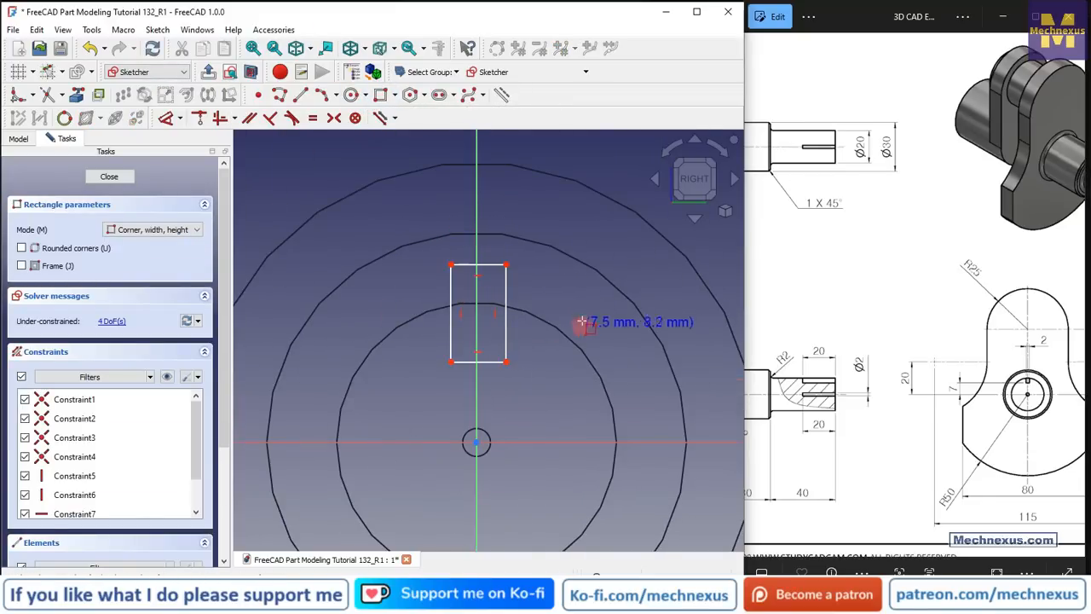
{"action": "right_click", "coordinate": [570, 312]}
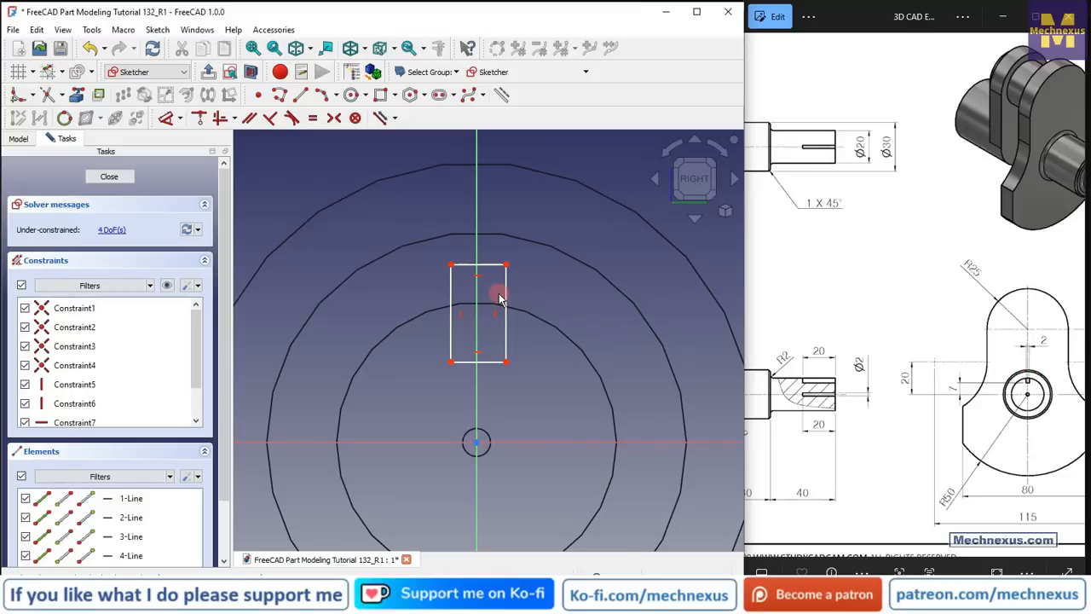
Dimension the vertical distance from the sketch origin to the rectangle's lower corner as 7 mm
{"action": "scroll", "coordinate": [499, 297], "scroll_direction": "up", "scroll_amount": 1}
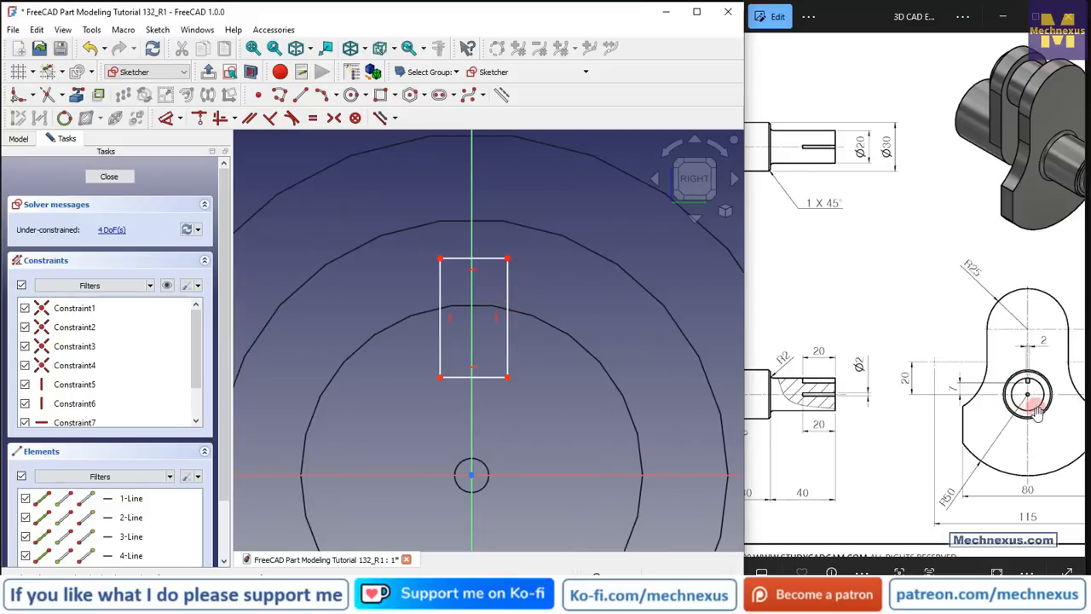
{"action": "scroll", "coordinate": [1030, 402], "scroll_direction": "up", "scroll_amount": 2}
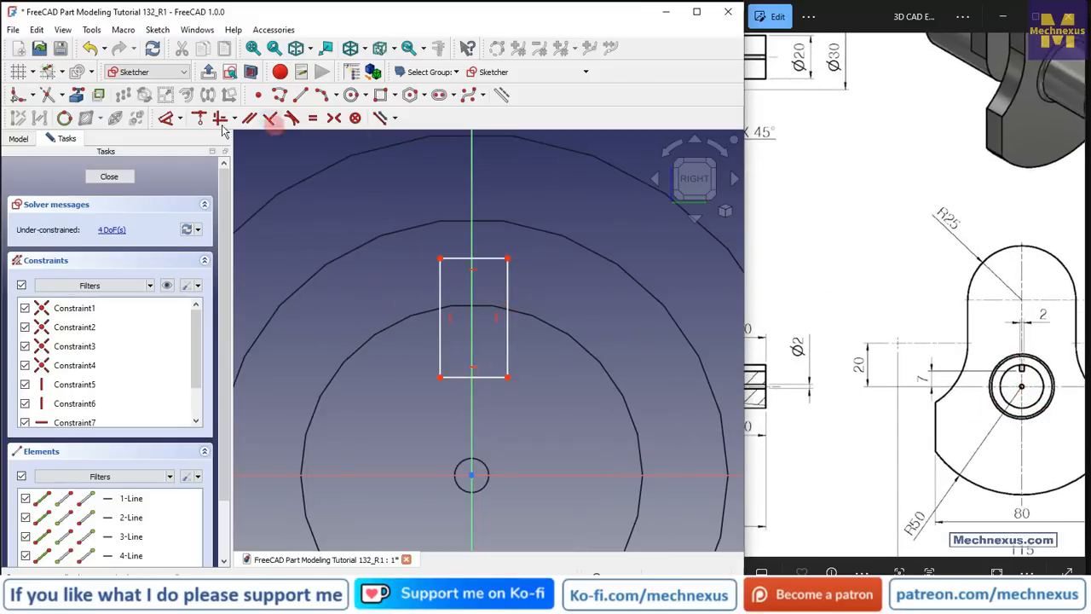
{"action": "left_click", "coordinate": [168, 118]}
{"action": "left_click", "coordinate": [473, 476]}
{"action": "left_click", "coordinate": [439, 376]}
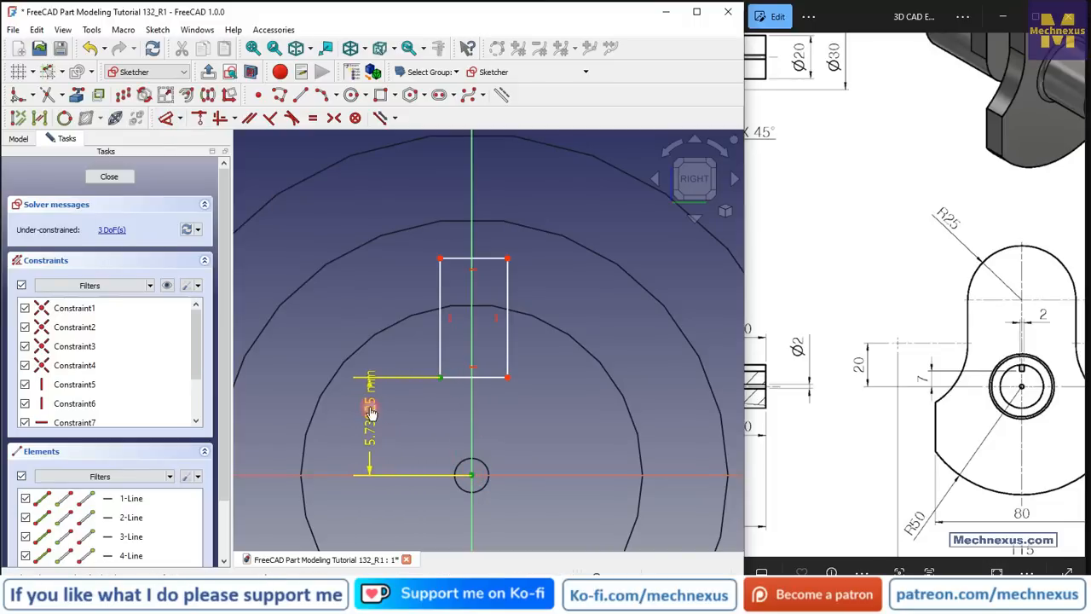
{"action": "left_click", "coordinate": [370, 409]}
{"action": "type", "text": "7"}
{"action": "key", "text": "Return"}
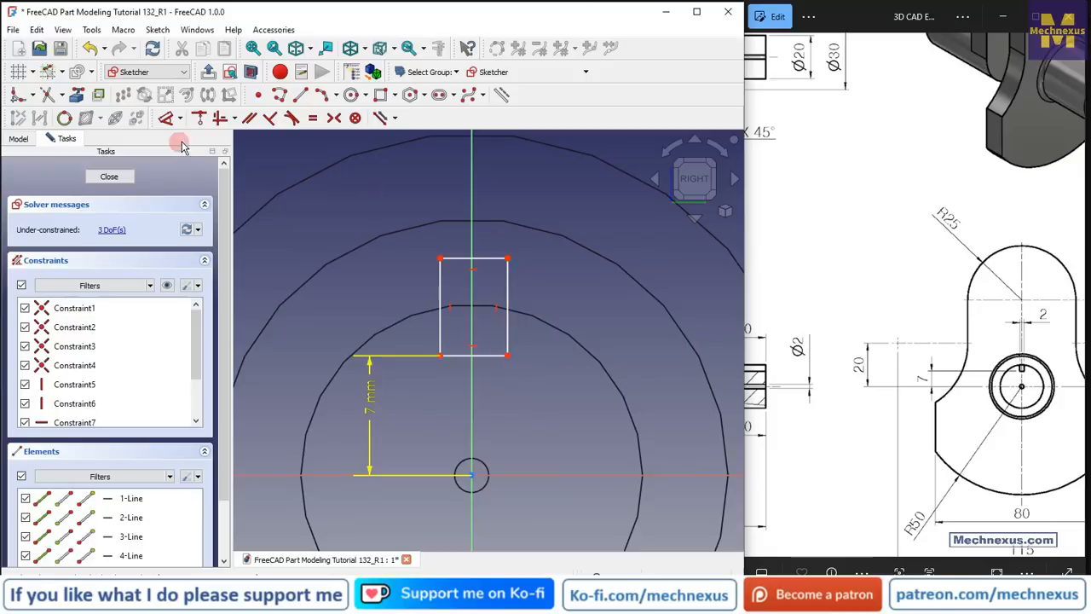
Constrain the rectangle's two lower corners to be symmetric about the vertical axis
{"action": "left_click", "coordinate": [335, 117]}
{"action": "left_click", "coordinate": [441, 356]}
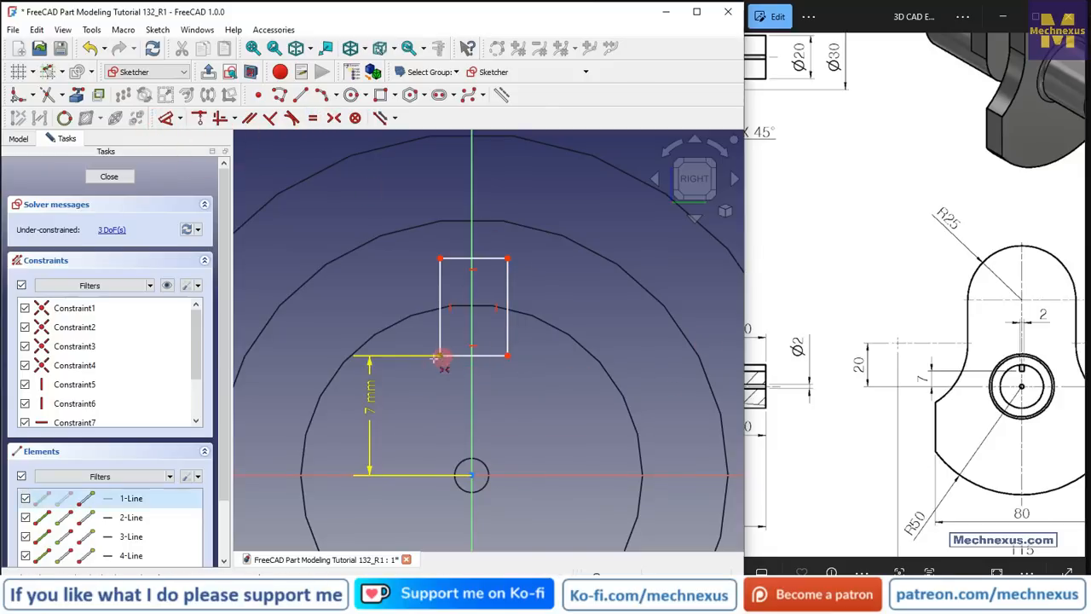
{"action": "left_click", "coordinate": [508, 356]}
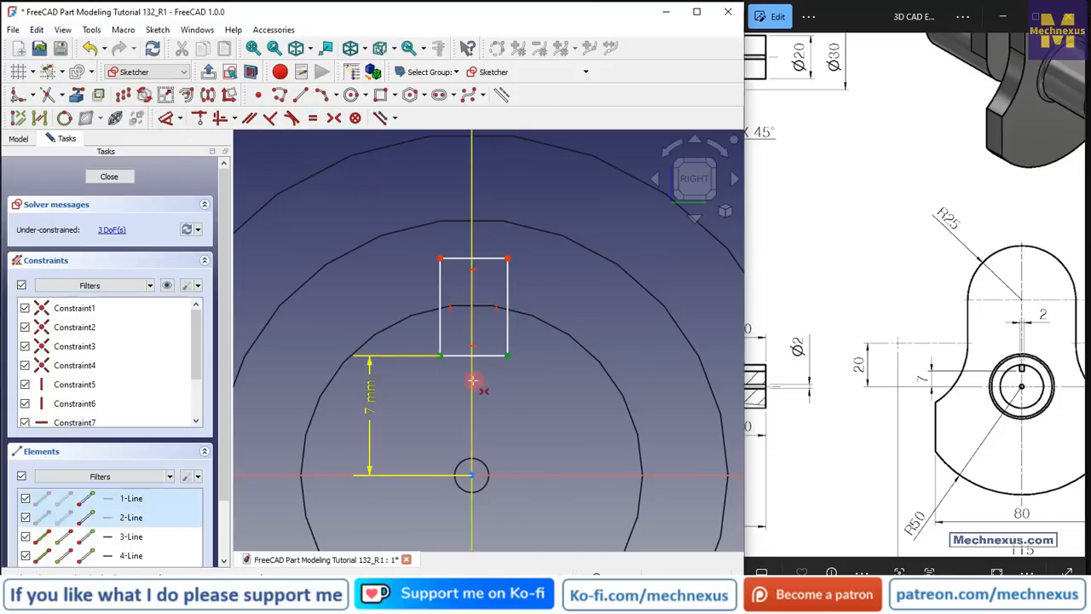
{"action": "left_click", "coordinate": [471, 380]}
Dimension the rectangle's width as 2 mm and its height as 5 mm
{"action": "left_click", "coordinate": [166, 118]}
{"action": "left_click", "coordinate": [460, 356]}
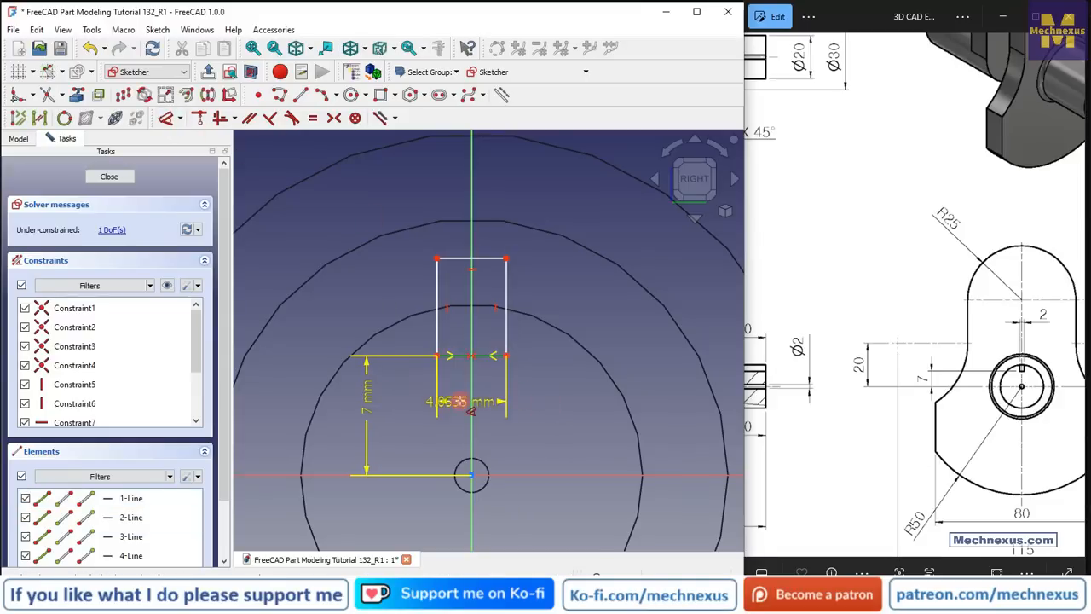
{"action": "type", "text": "2mm"}
{"action": "key", "text": "Return"}
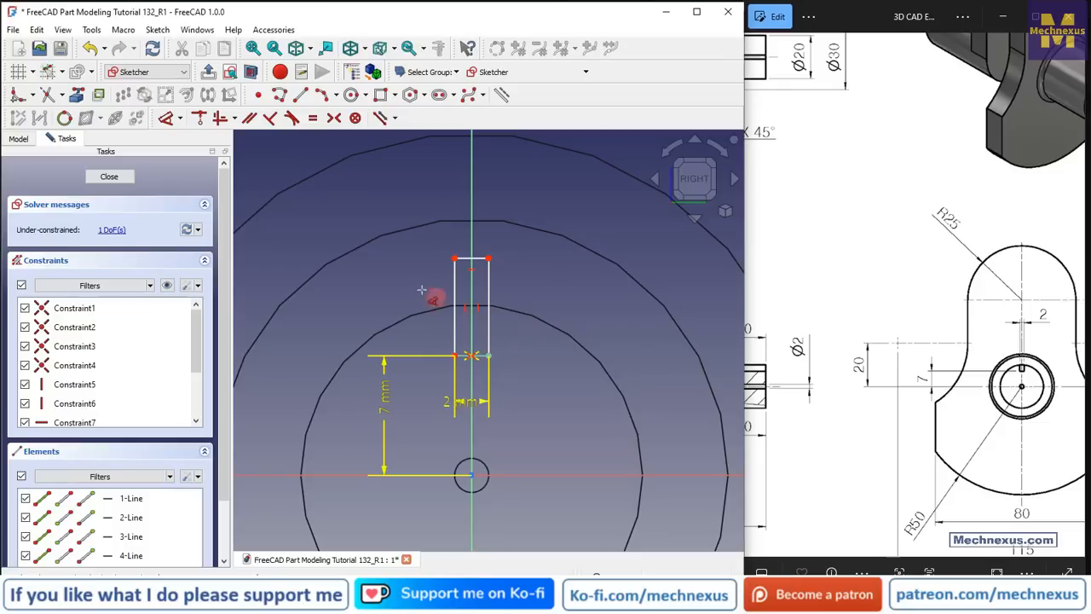
{"action": "left_click", "coordinate": [453, 293]}
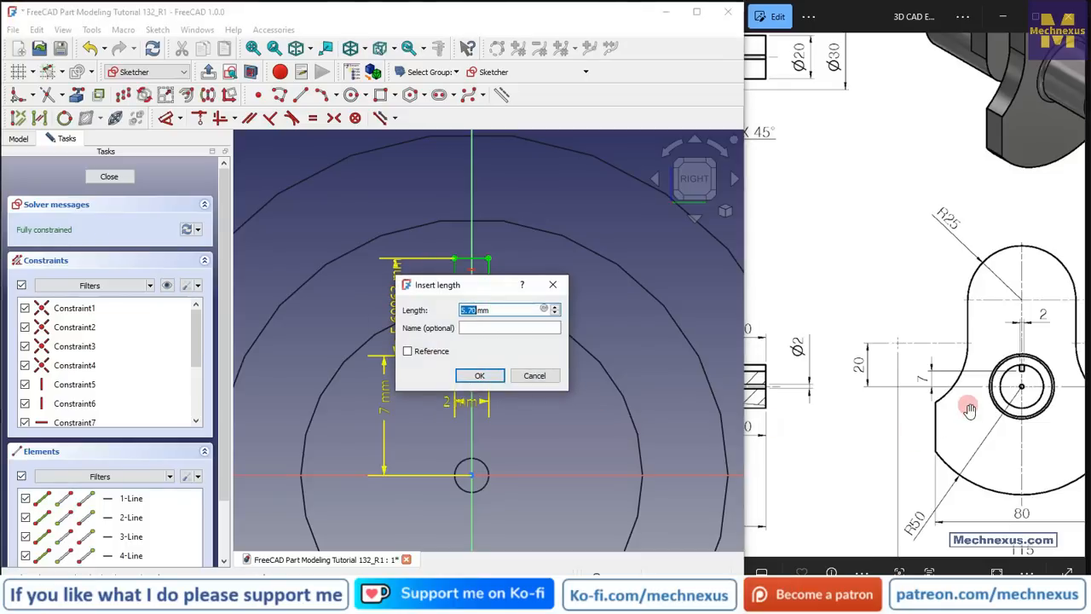
{"action": "type", "text": "5"}
{"action": "key", "text": "Return"}
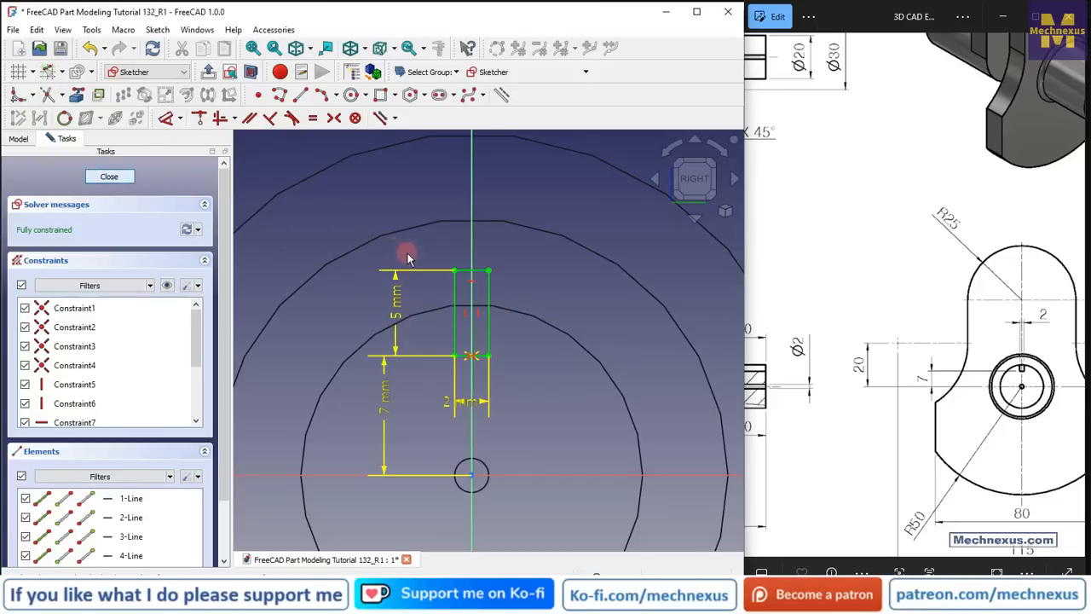
Finish the rectangle sketch and pocket it 20 mm into the shaft end to cut the slot
{"action": "key", "text": "Escape"}
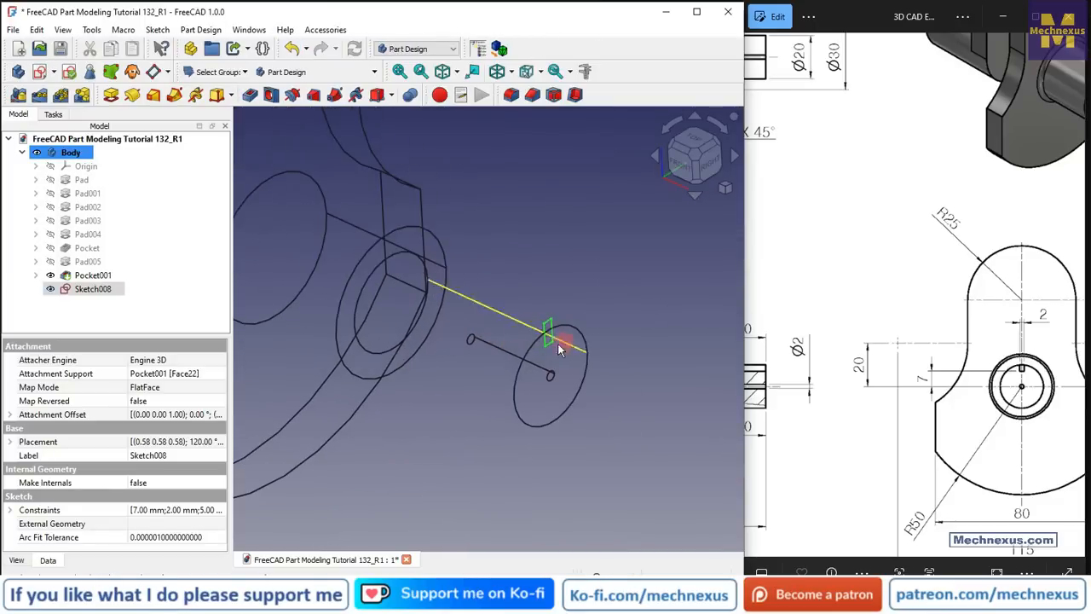
{"action": "left_click", "coordinate": [91, 289]}
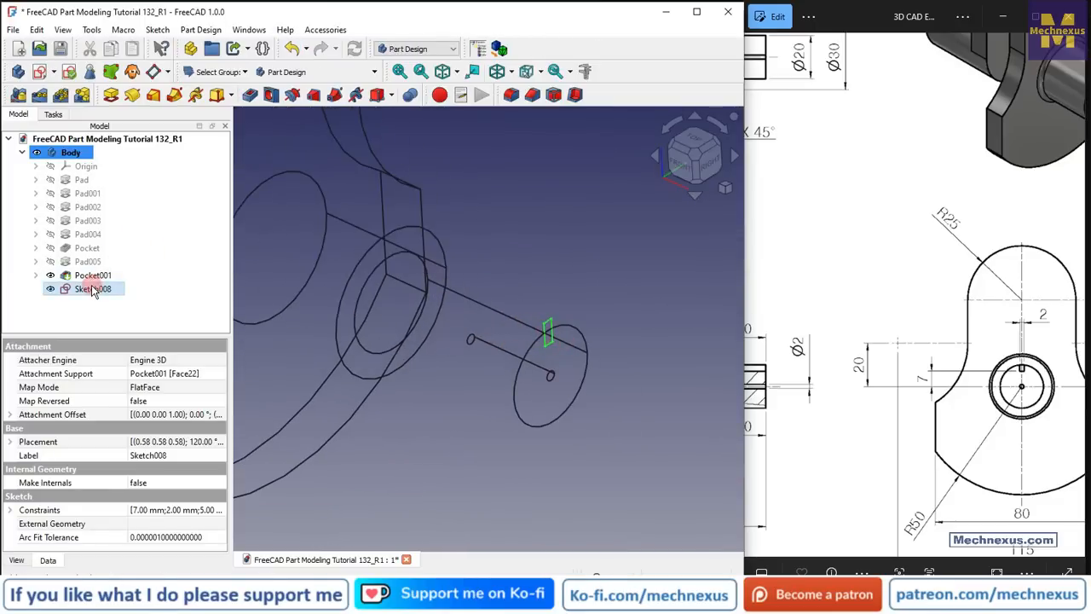
{"action": "left_click", "coordinate": [253, 97]}
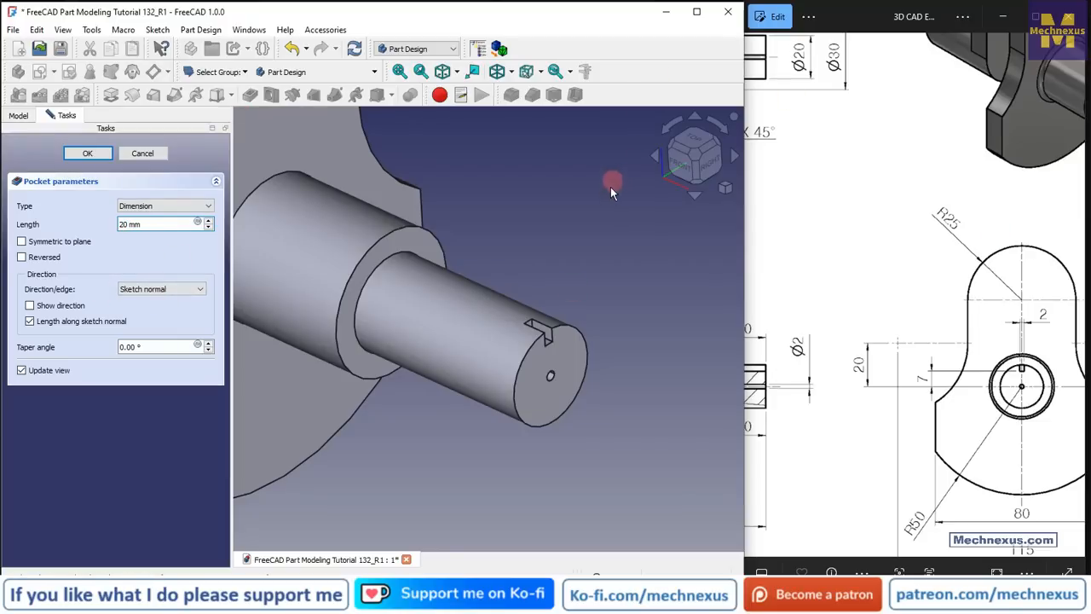
{"action": "middle_click_drag", "start_coordinate": [585, 221], "coordinate": [332, 206]}
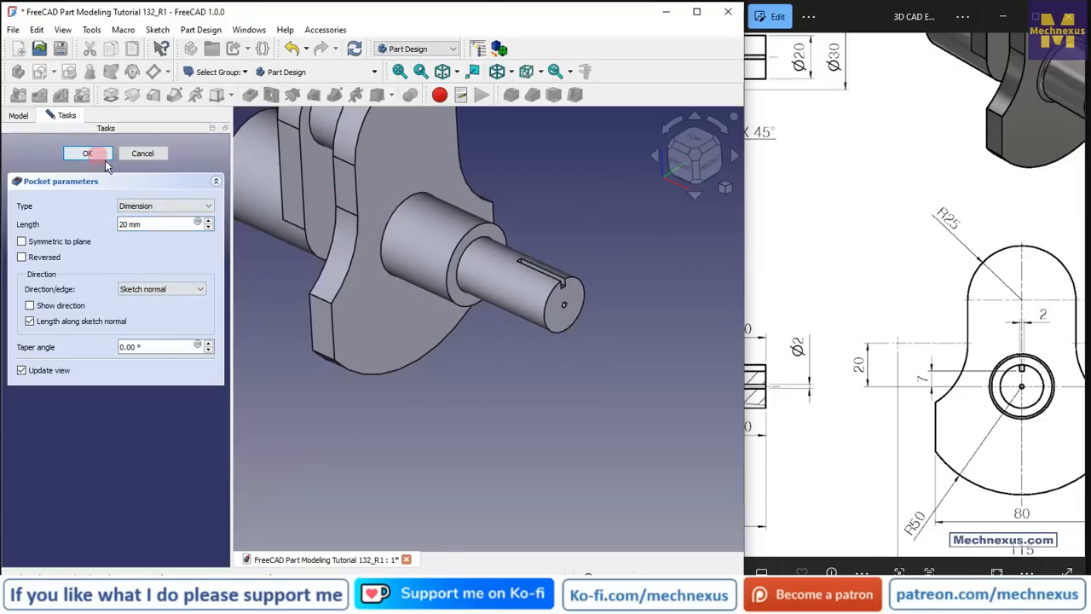
{"action": "key", "text": "Return"}
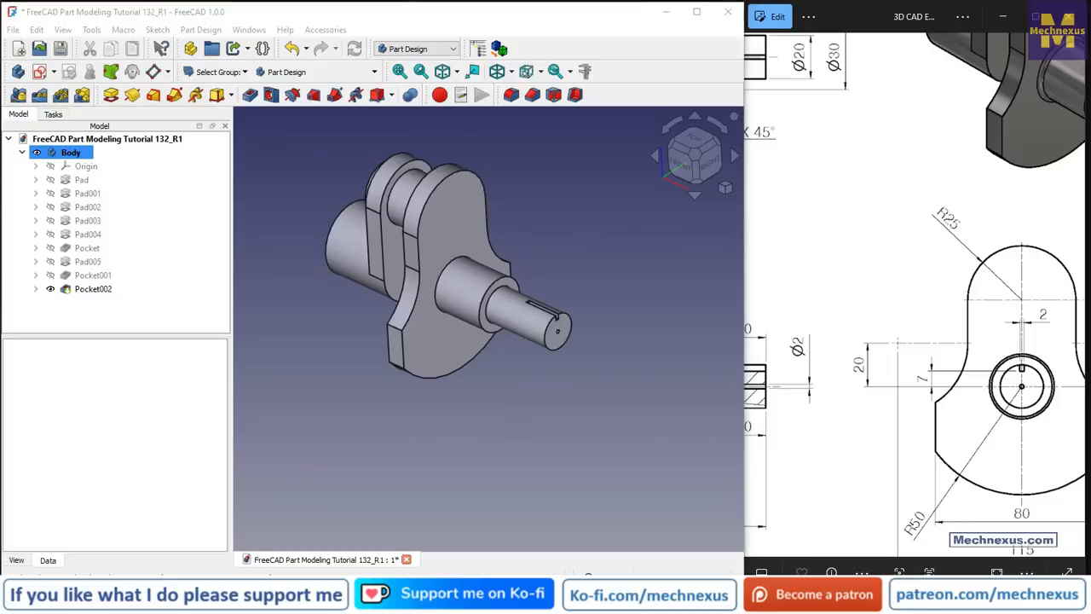
Fillet the inner and outer circular edges of the 30 mm collar's end face with a 2 mm radius
{"action": "scroll", "coordinate": [998, 350], "scroll_direction": "down", "scroll_amount": 3}
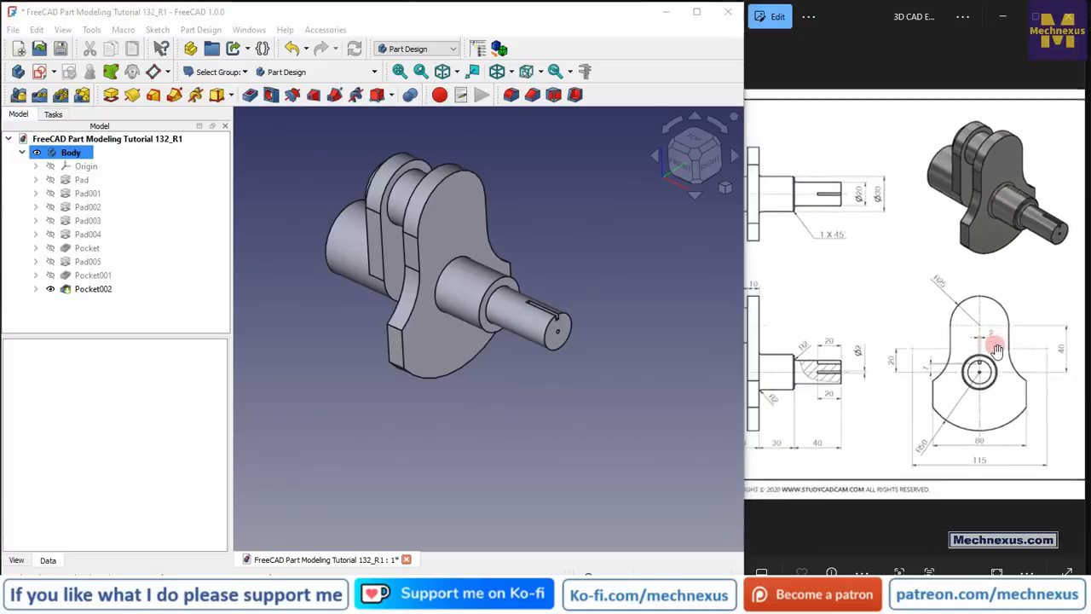
{"action": "scroll", "coordinate": [845, 375], "scroll_direction": "up", "scroll_amount": 4}
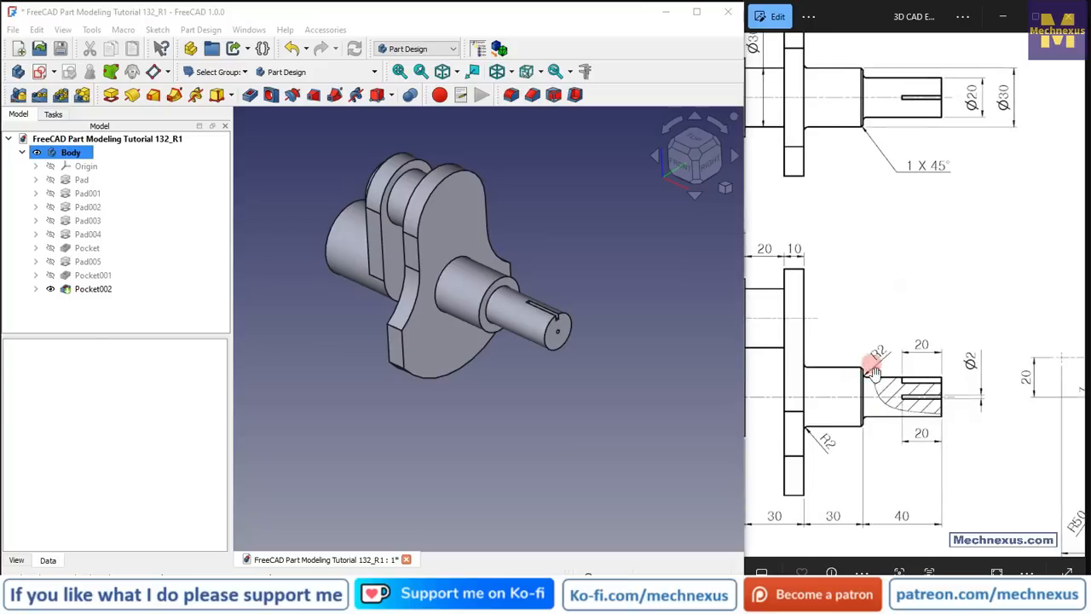
{"action": "scroll", "coordinate": [505, 303], "scroll_direction": "up", "scroll_amount": 5}
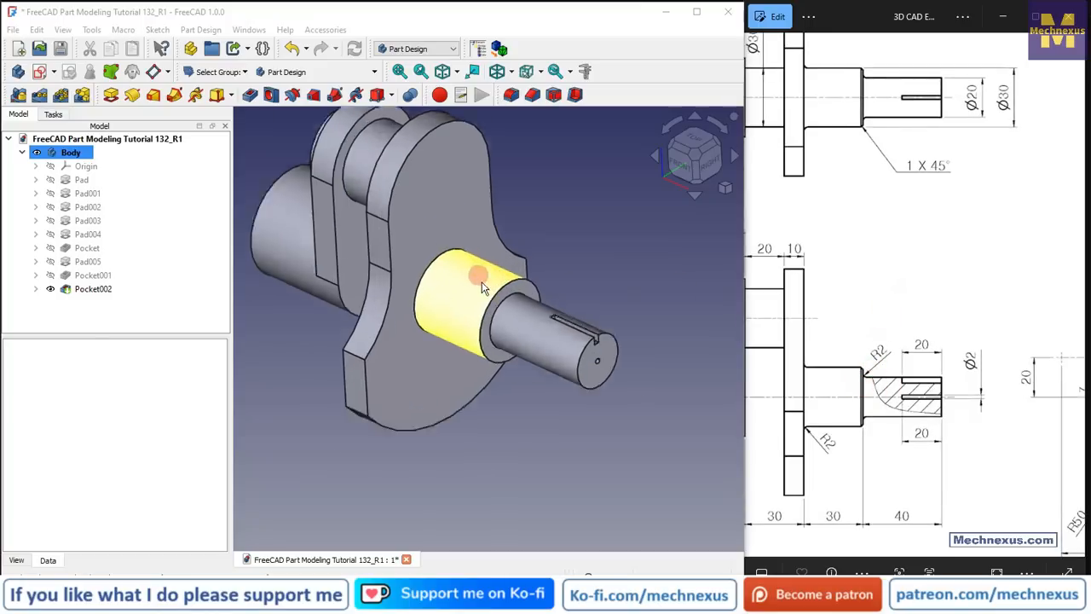
{"action": "left_click", "coordinate": [508, 306]}
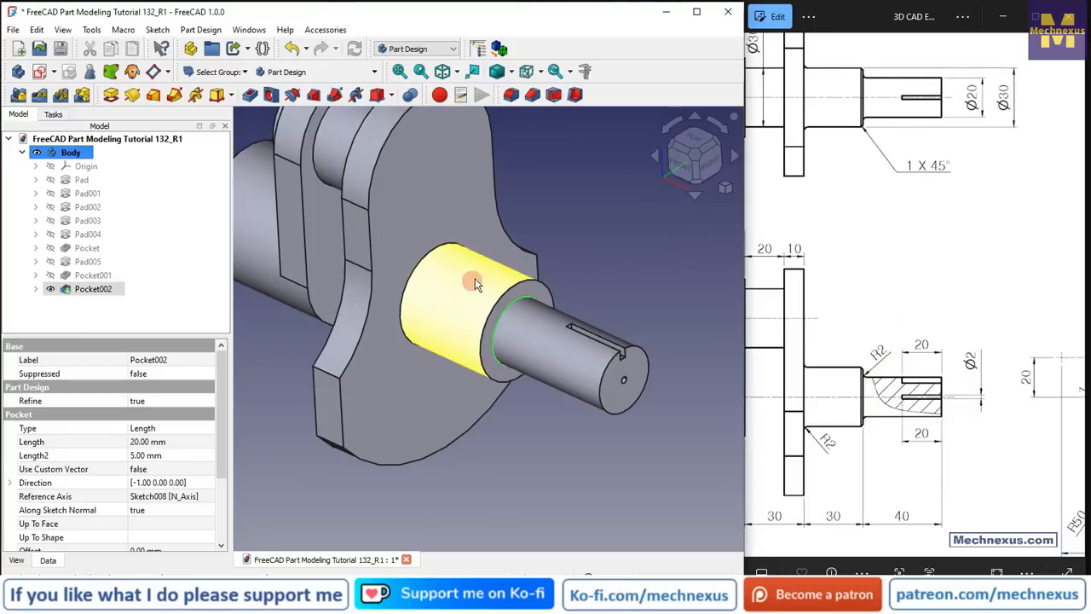
{"action": "left_click", "coordinate": [529, 281], "text": "ctrl"}
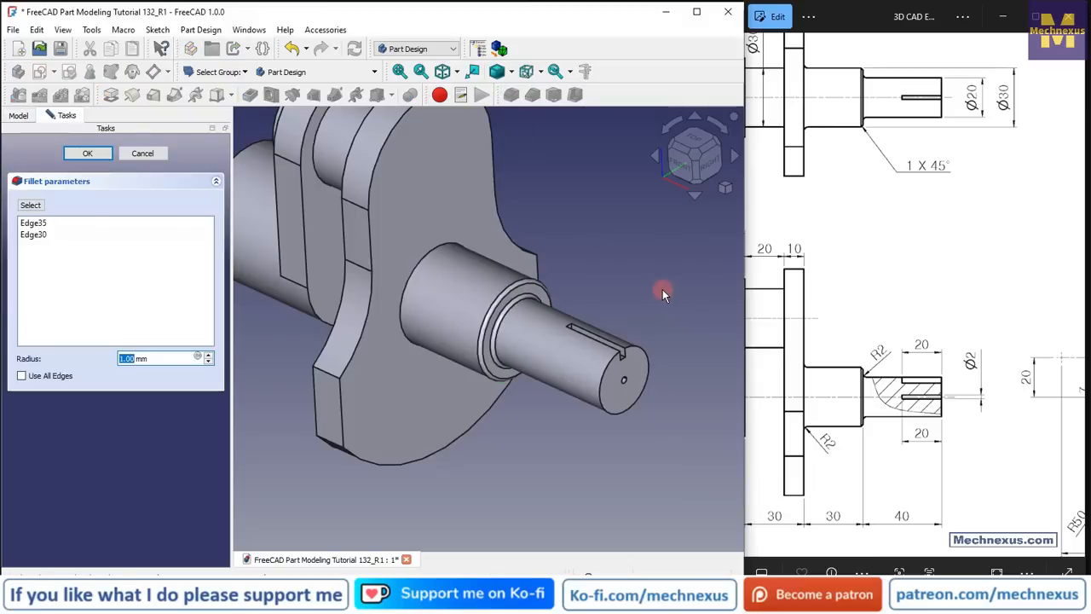
{"action": "type", "text": "2"}
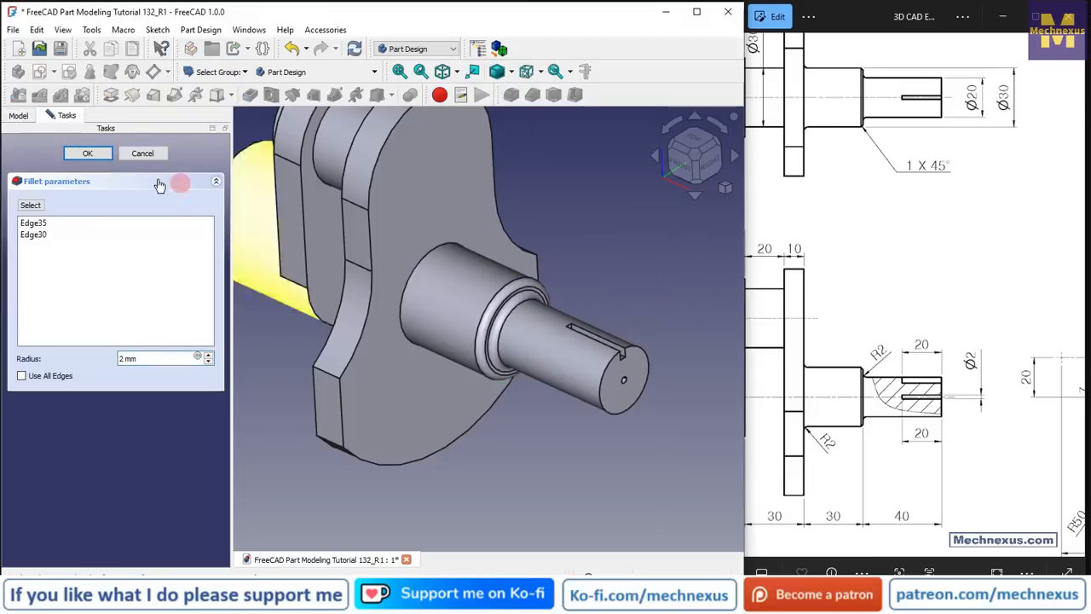
{"action": "left_click", "coordinate": [87, 153]}
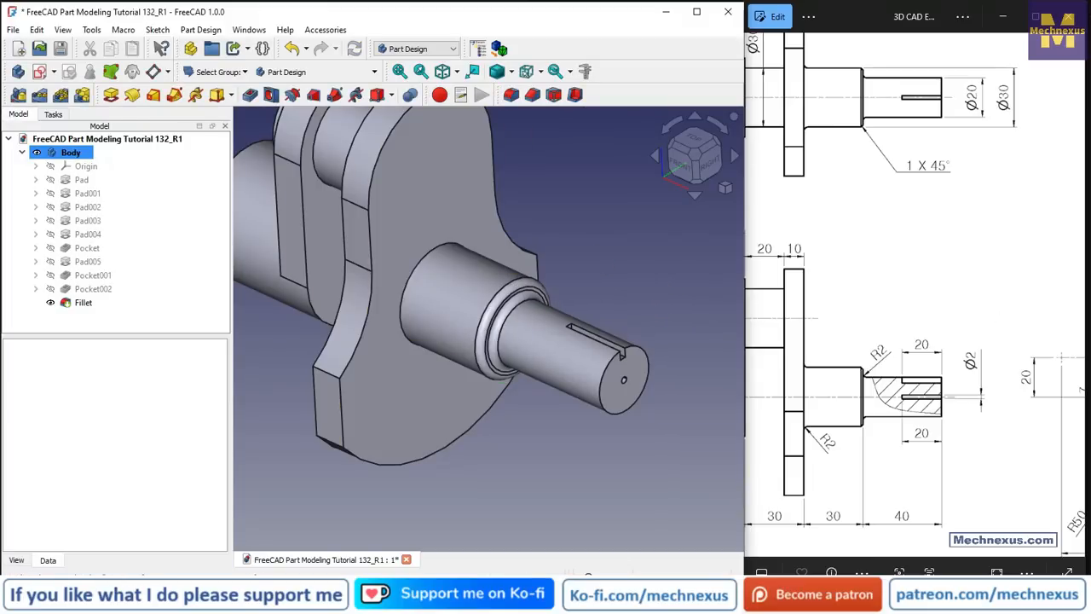
Set the model to isometric view and compare the whole crankshaft with the drawing
{"action": "scroll", "coordinate": [510, 281], "scroll_direction": "down", "scroll_amount": 5}
{"action": "left_click", "coordinate": [858, 333]}
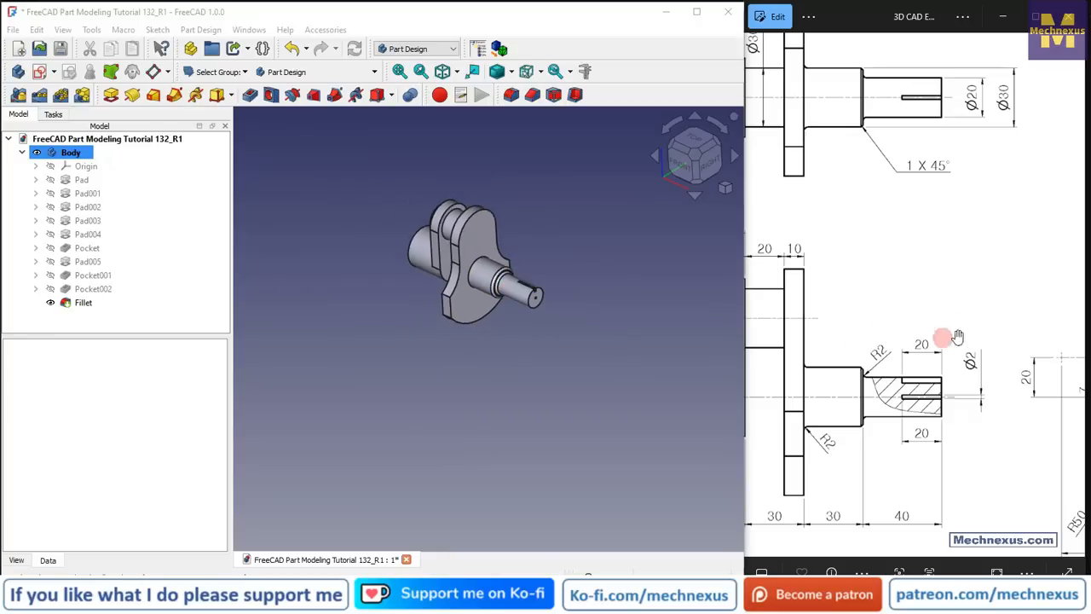
{"action": "scroll", "coordinate": [938, 298], "scroll_direction": "down", "scroll_amount": 4}
{"action": "scroll", "coordinate": [523, 221], "scroll_direction": "up", "scroll_amount": 5}
{"action": "left_click", "coordinate": [550, 247]}
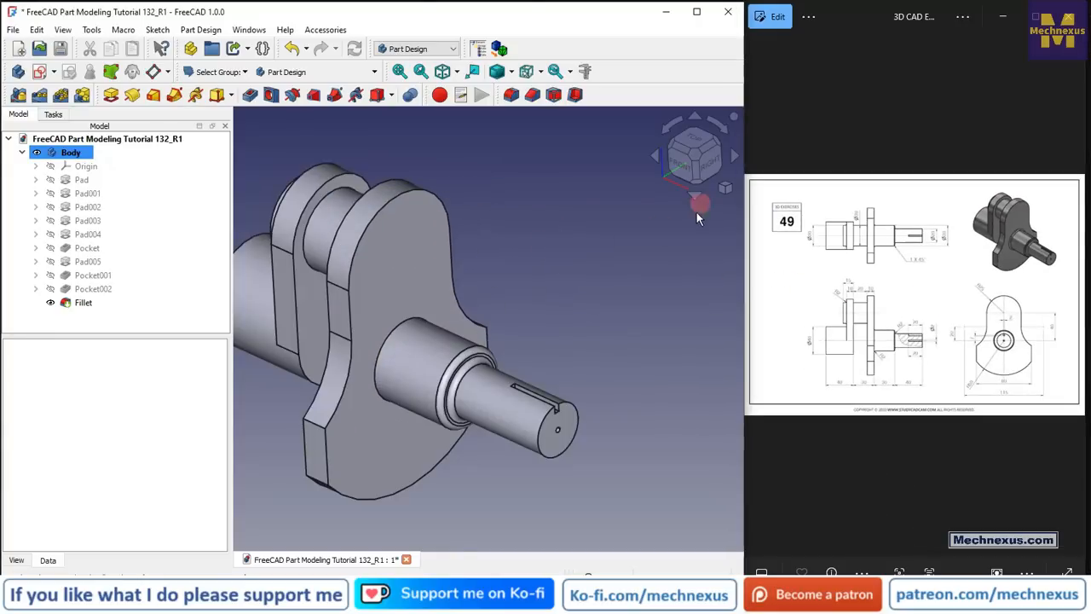
{"action": "left_click", "coordinate": [726, 189]}
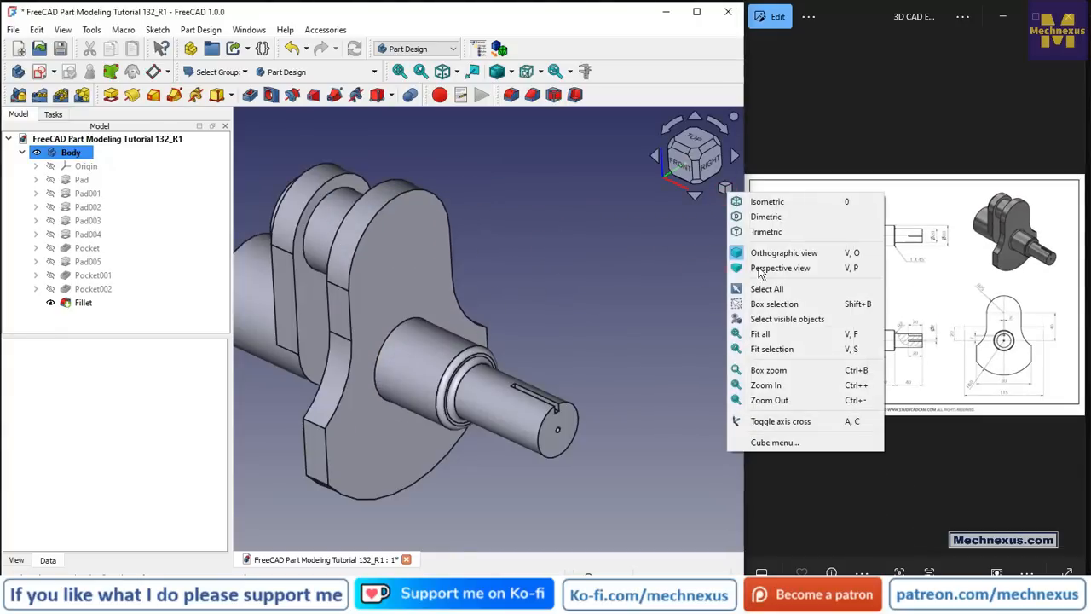
{"action": "left_click", "coordinate": [767, 202]}
{"action": "left_click", "coordinate": [601, 284]}
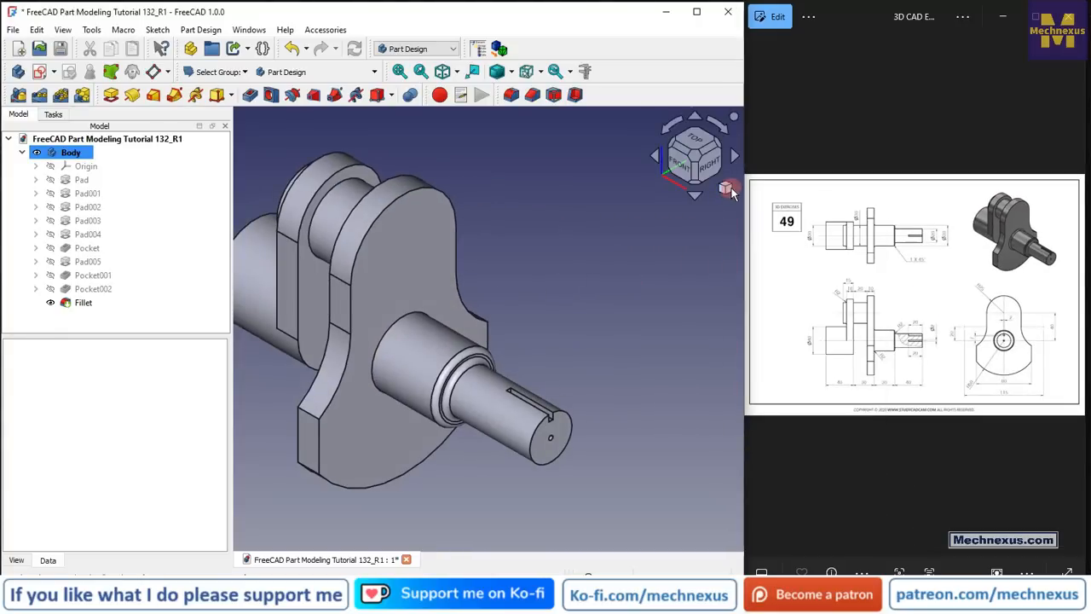
{"action": "scroll", "coordinate": [597, 260], "scroll_direction": "down", "scroll_amount": 4}
{"action": "scroll", "coordinate": [587, 254], "scroll_direction": "up", "scroll_amount": 3}
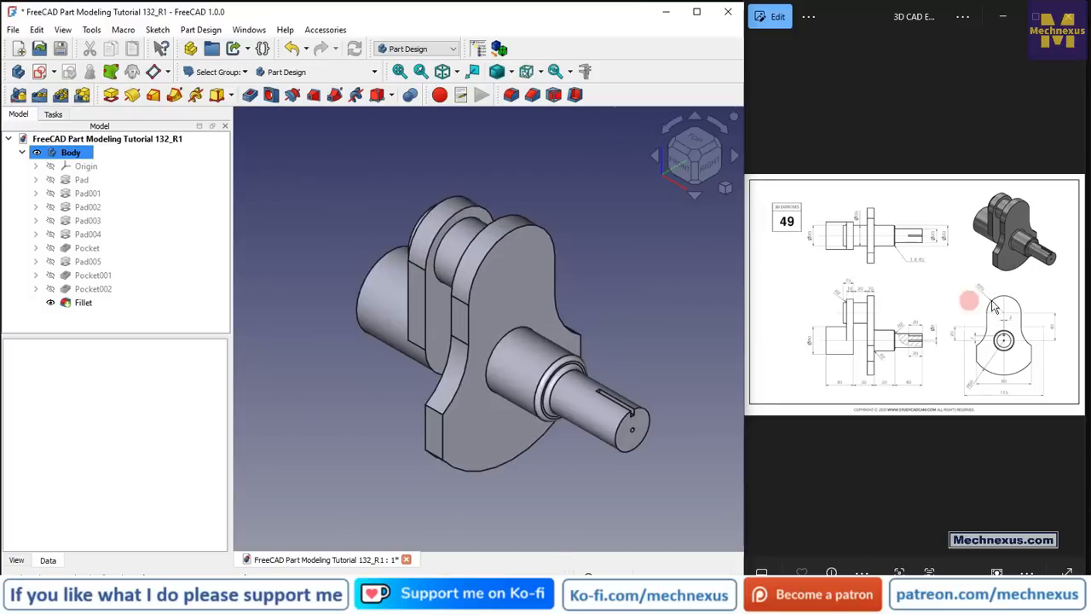
Examine the drawing's isometric, front and side views for details still missing from the model
{"action": "left_click", "coordinate": [1002, 284]}
{"action": "scroll", "coordinate": [1002, 281], "scroll_direction": "up", "scroll_amount": 5}
{"action": "scroll", "coordinate": [840, 346], "scroll_direction": "down", "scroll_amount": 2}
{"action": "scroll", "coordinate": [812, 361], "scroll_direction": "down", "scroll_amount": 3}
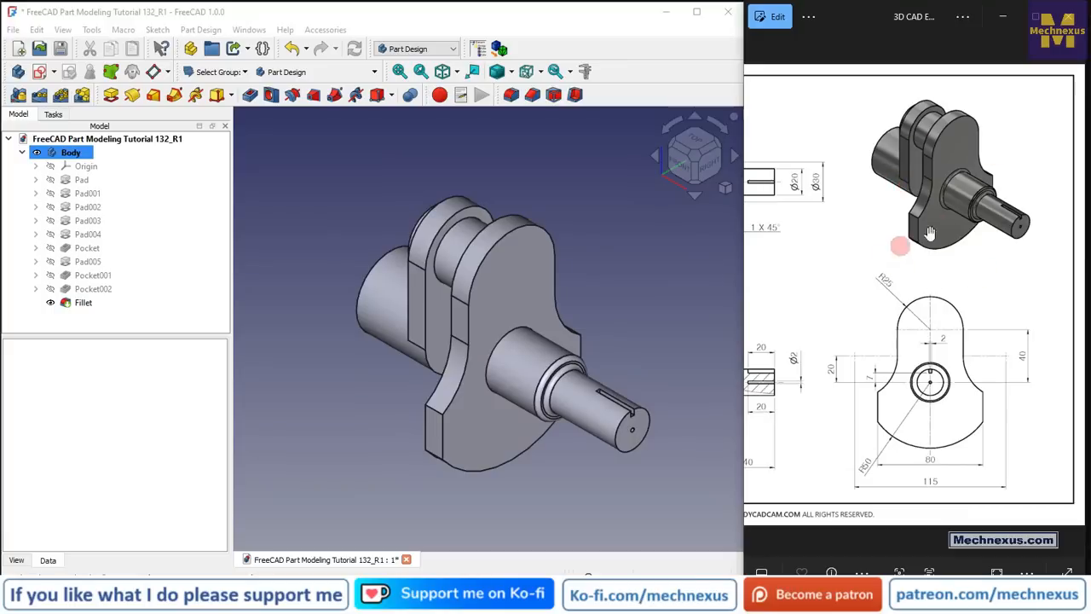
{"action": "scroll", "coordinate": [870, 439], "scroll_direction": "down", "scroll_amount": 2}
{"action": "scroll", "coordinate": [861, 431], "scroll_direction": "up", "scroll_amount": 3}
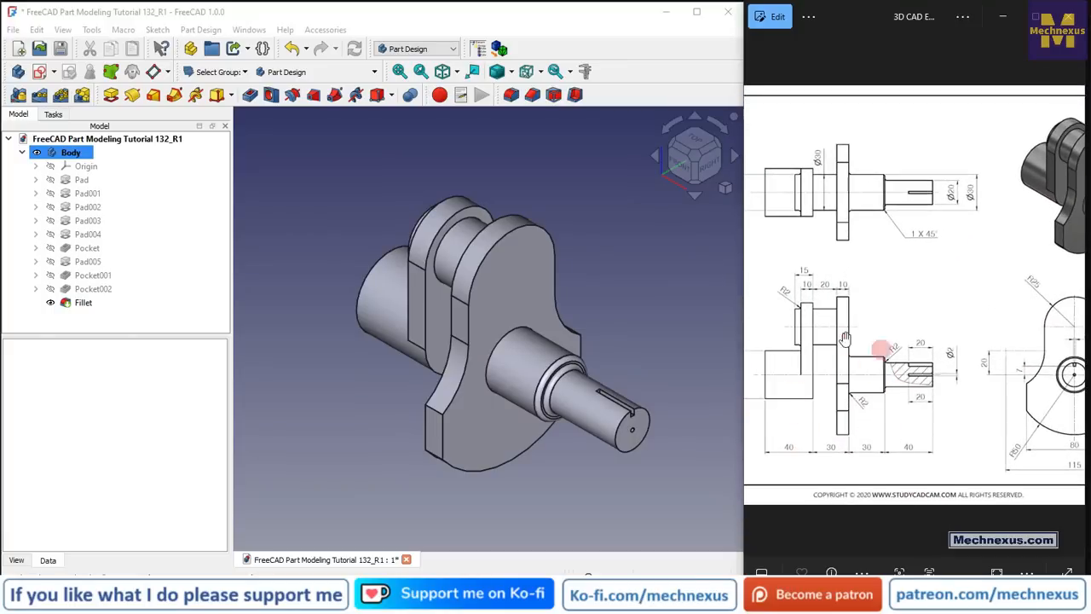
{"action": "scroll", "coordinate": [852, 341], "scroll_direction": "down", "scroll_amount": 2}
{"action": "scroll", "coordinate": [507, 333], "scroll_direction": "up", "scroll_amount": 3}
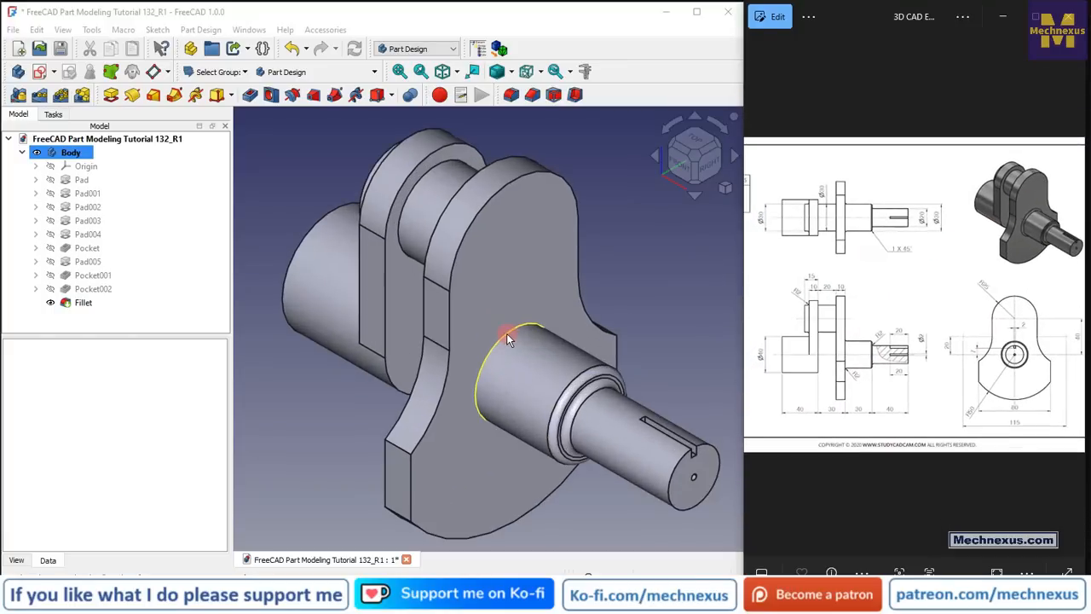
Fillet the edge where the 30 mm collar meets the crank web with a 2 mm radius
{"action": "left_click", "coordinate": [506, 333]}
{"action": "scroll", "coordinate": [403, 321], "scroll_direction": "down", "scroll_amount": 3}
{"action": "left_click", "coordinate": [211, 301]}
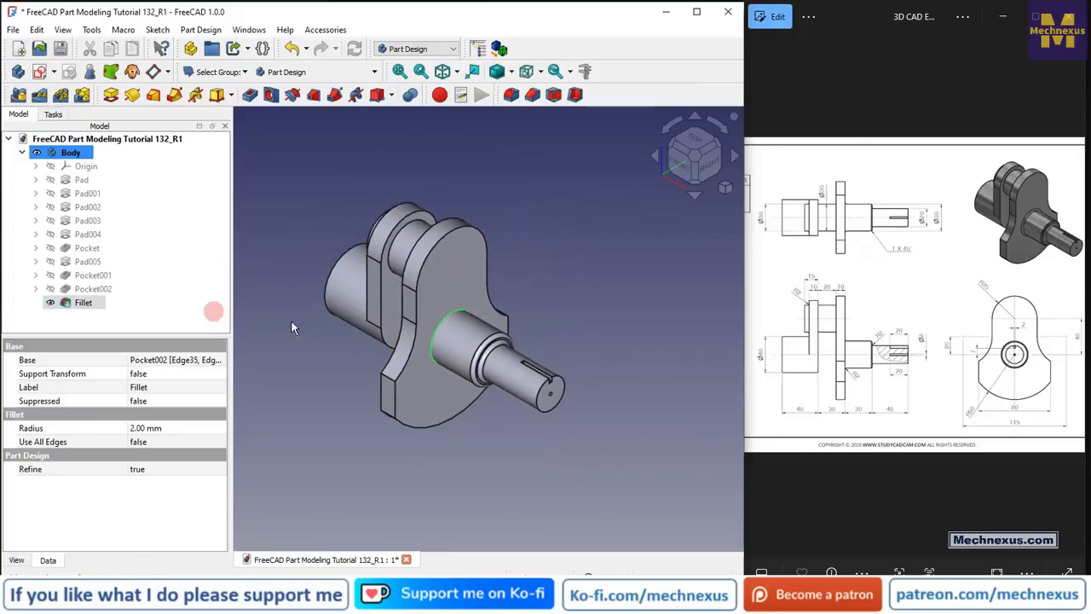
{"action": "left_click", "coordinate": [508, 97]}
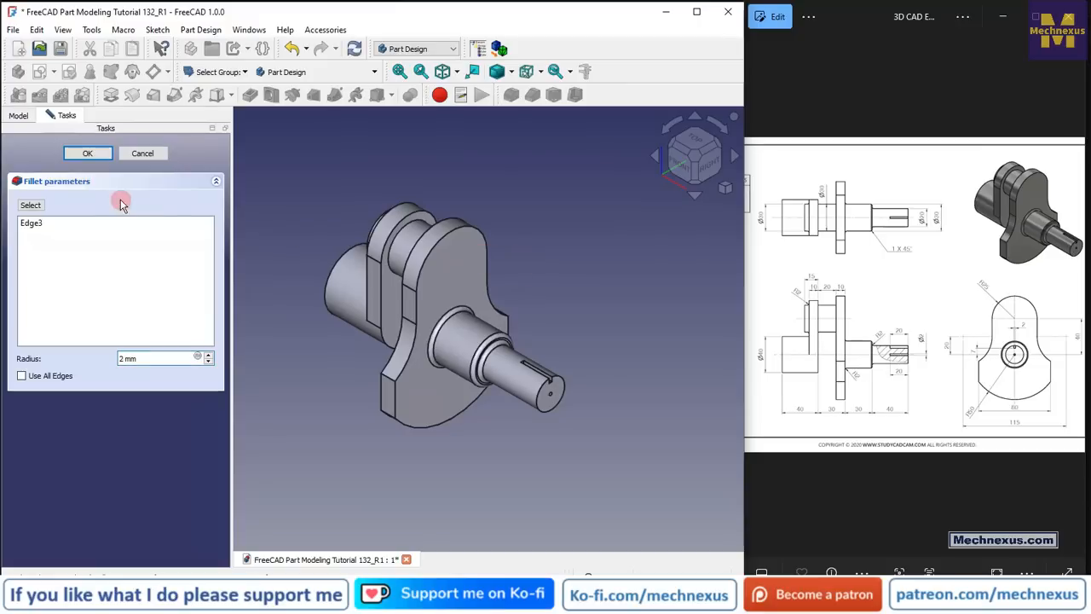
{"action": "scroll", "coordinate": [561, 256], "scroll_direction": "down", "scroll_amount": 2}
{"action": "scroll", "coordinate": [457, 254], "scroll_direction": "up", "scroll_amount": 3}
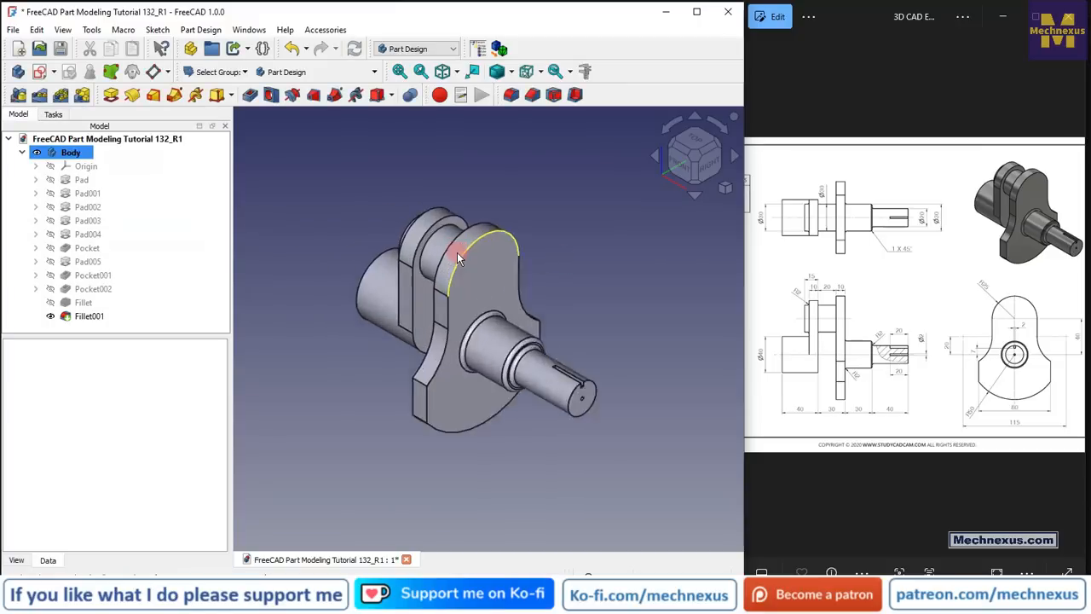
Inspect the filleted crankshaft from another angle and return it to isometric view
{"action": "mouse_move", "coordinate": [575, 341]}
{"action": "middle_mouse_down"}
{"action": "mouse_move", "coordinate": [558, 303]}
{"action": "mouse_move", "coordinate": [531, 358]}
{"action": "mouse_move", "coordinate": [602, 348]}
{"action": "mouse_move", "coordinate": [597, 333]}
{"action": "middle_mouse_up"}
{"action": "left_click", "coordinate": [943, 290]}
{"action": "scroll", "coordinate": [908, 287], "scroll_direction": "down", "scroll_amount": 2}
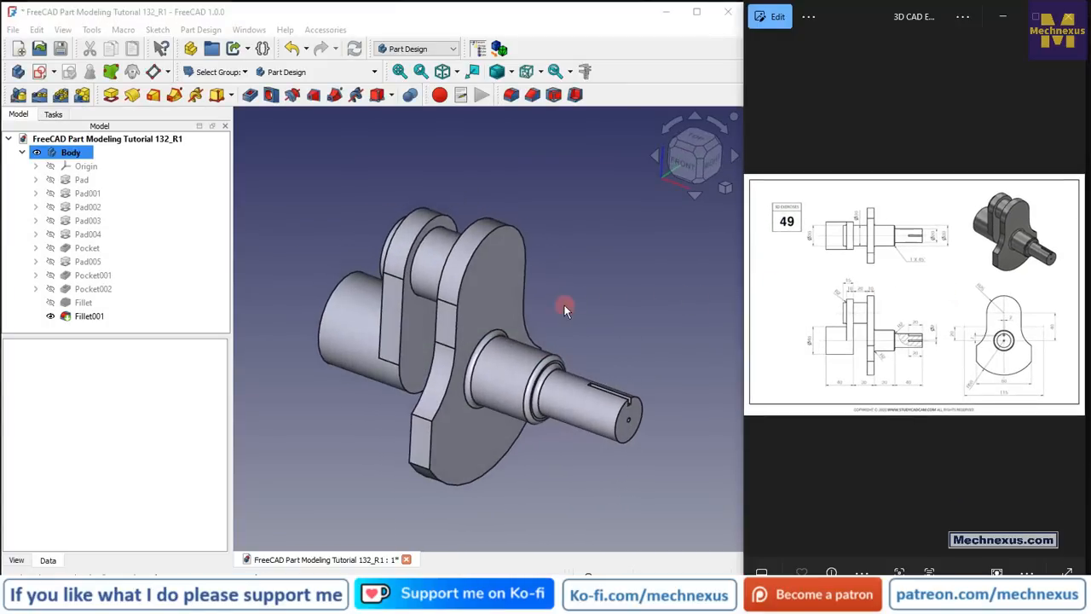
{"action": "scroll", "coordinate": [570, 305], "scroll_direction": "up", "scroll_amount": 1}
{"action": "left_click", "coordinate": [726, 191]}
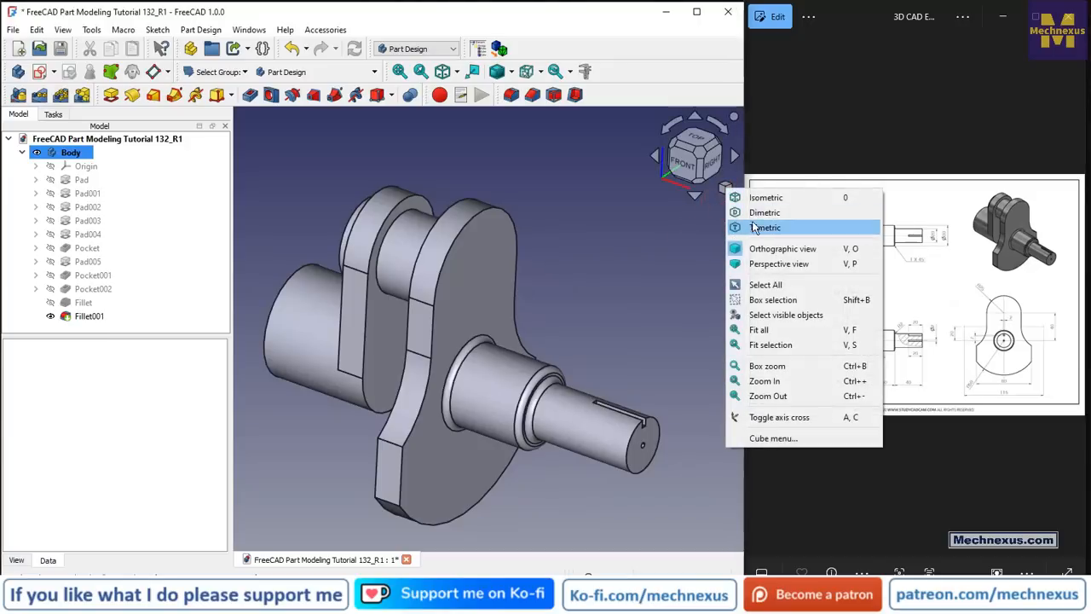
{"action": "left_click", "coordinate": [750, 194]}
{"action": "scroll", "coordinate": [591, 271], "scroll_direction": "down", "scroll_amount": 1}
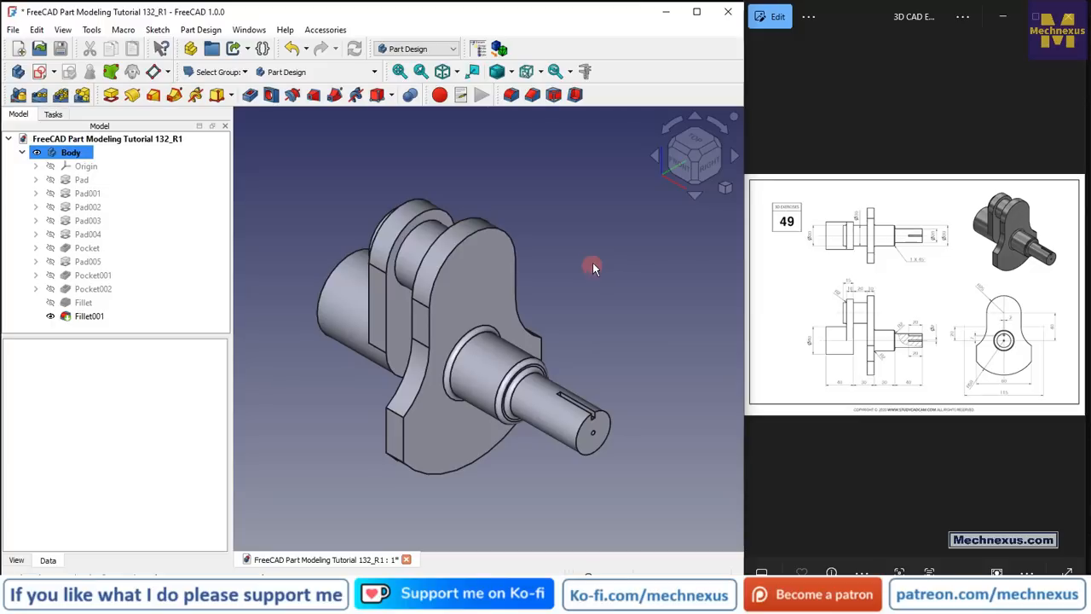
Check the crankshaft's webs, crankpin and shaft end against the dimensioned drawing views
{"action": "scroll", "coordinate": [954, 332], "scroll_direction": "up", "scroll_amount": 3}
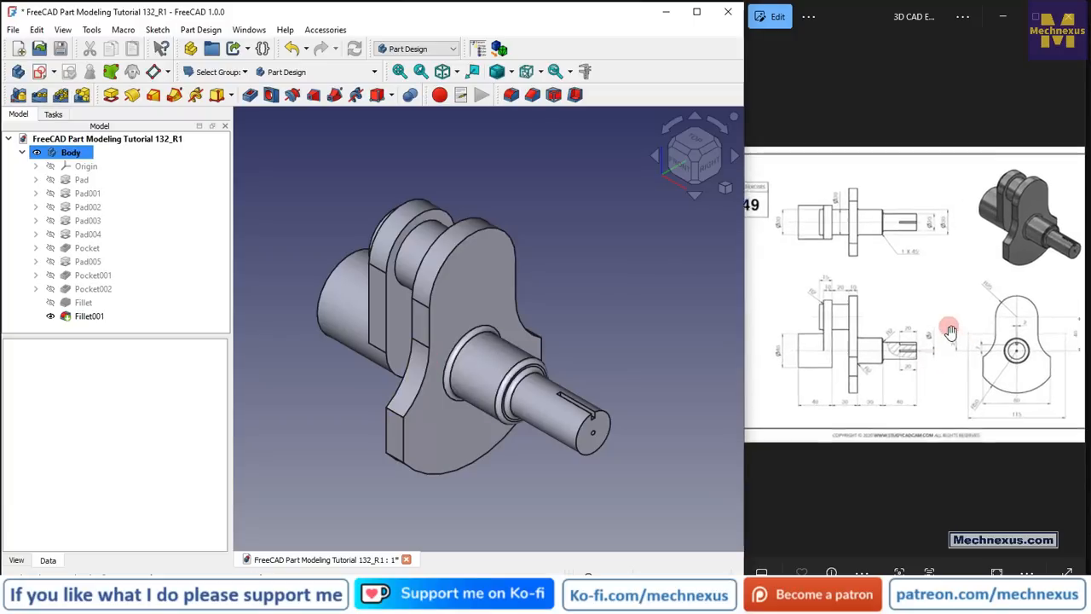
{"action": "left_click", "coordinate": [921, 350]}
{"action": "left_click_drag", "start_coordinate": [921, 349], "coordinate": [929, 345]}
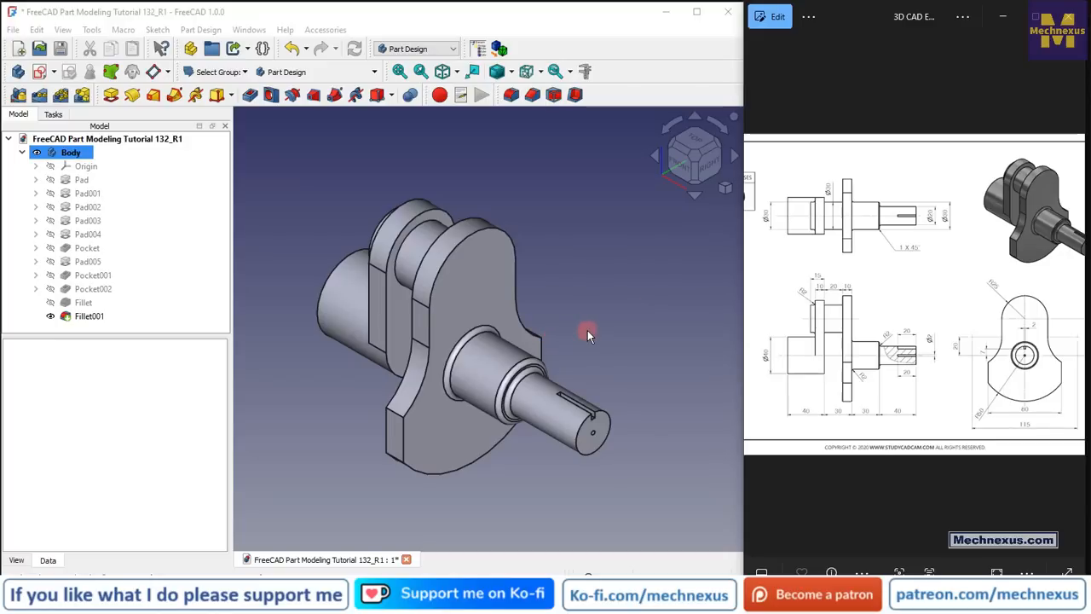
{"action": "scroll", "coordinate": [512, 392], "scroll_direction": "down", "scroll_amount": 4}
{"action": "scroll", "coordinate": [482, 418], "scroll_direction": "up", "scroll_amount": 6}
{"action": "mouse_move", "coordinate": [481, 418]}
{"action": "middle_mouse_down"}
{"action": "mouse_move", "coordinate": [514, 333]}
{"action": "mouse_move", "coordinate": [466, 383]}
{"action": "mouse_move", "coordinate": [341, 434]}
{"action": "mouse_move", "coordinate": [563, 390]}
{"action": "mouse_move", "coordinate": [500, 401]}
{"action": "mouse_move", "coordinate": [504, 365]}
{"action": "mouse_move", "coordinate": [500, 382]}
{"action": "middle_mouse_up"}
{"action": "scroll", "coordinate": [865, 301], "scroll_direction": "down", "scroll_amount": 3}
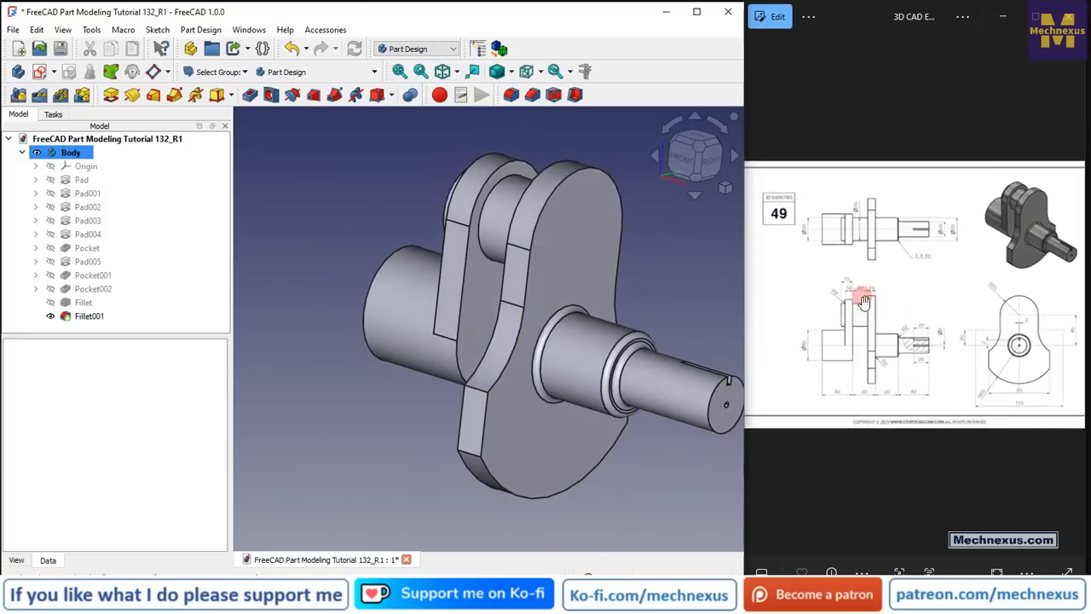
{"action": "scroll", "coordinate": [865, 301], "scroll_direction": "up", "scroll_amount": 3}
{"action": "left_click_drag", "start_coordinate": [930, 312], "coordinate": [907, 312]}
{"action": "middle_click_drag", "start_coordinate": [434, 397], "coordinate": [533, 350]}
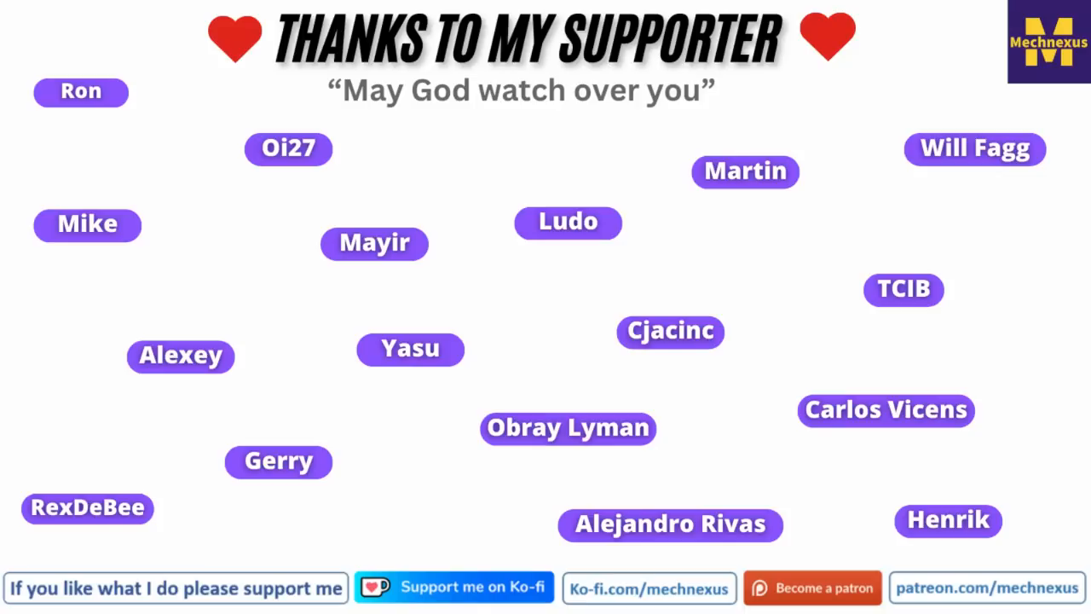